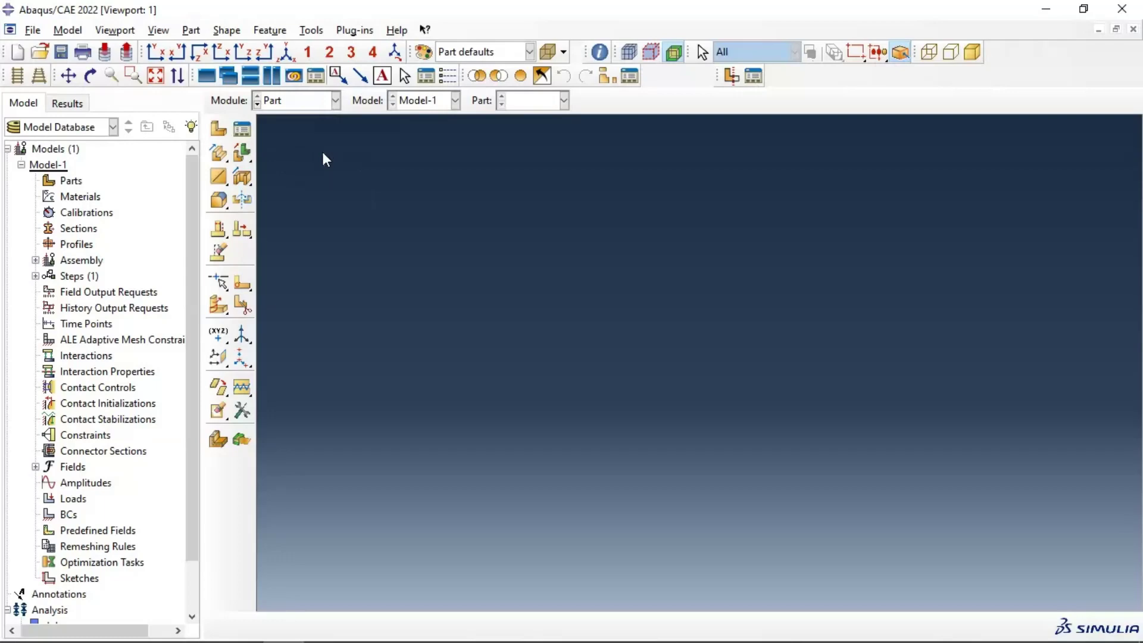
- Create a 3D deformable solid extrusion part named AluPlate with an approximate size of 1
left_click(218, 129)
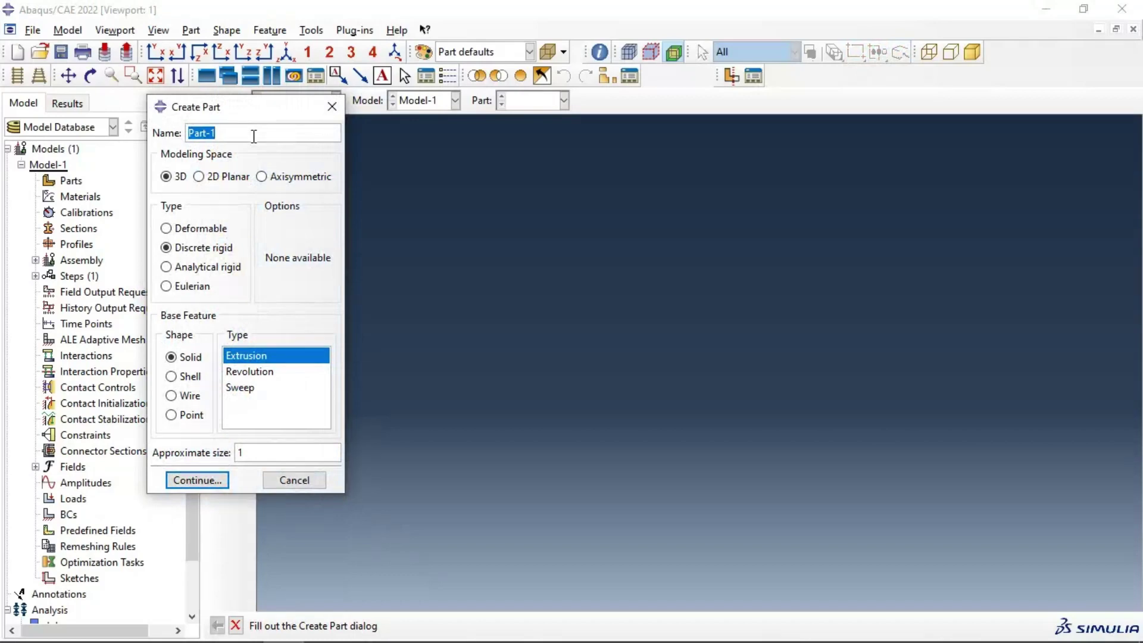
type("AluPla")
left_click(166, 228)
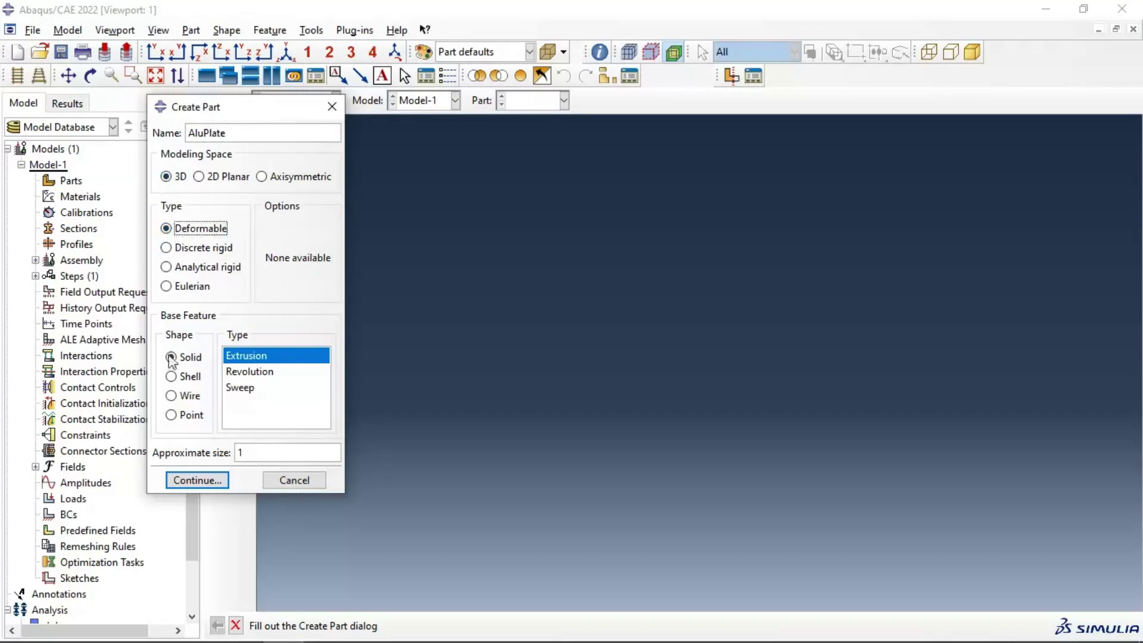
left_click(200, 485)
- Sketch a square from the origin to the opposite corner at 0.15,0.15
left_click(242, 155)
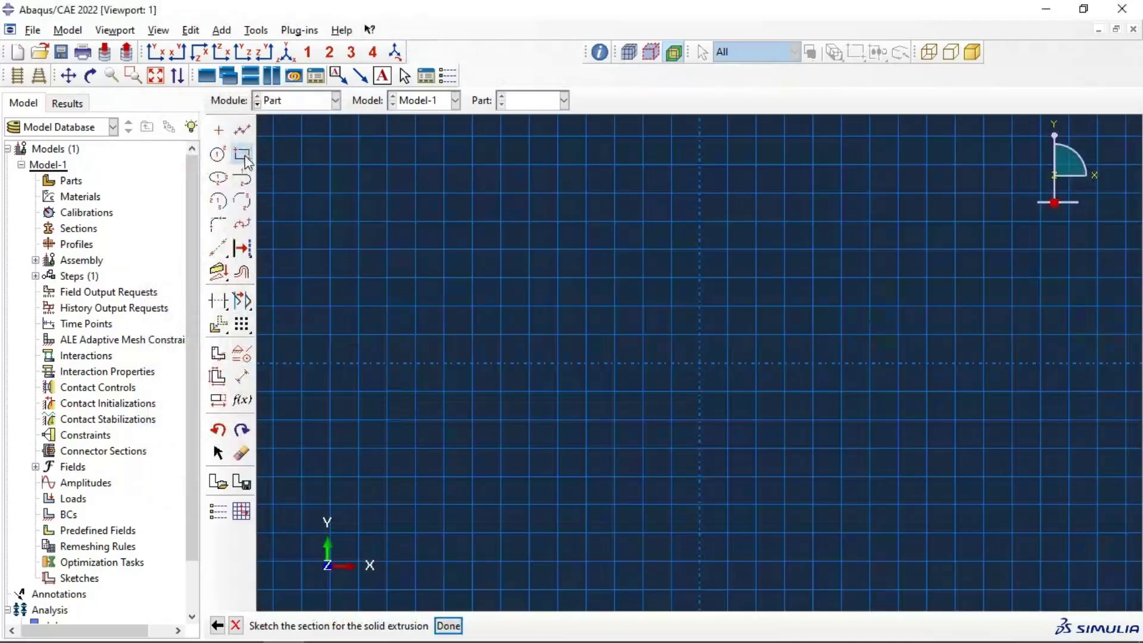
left_click(701, 365)
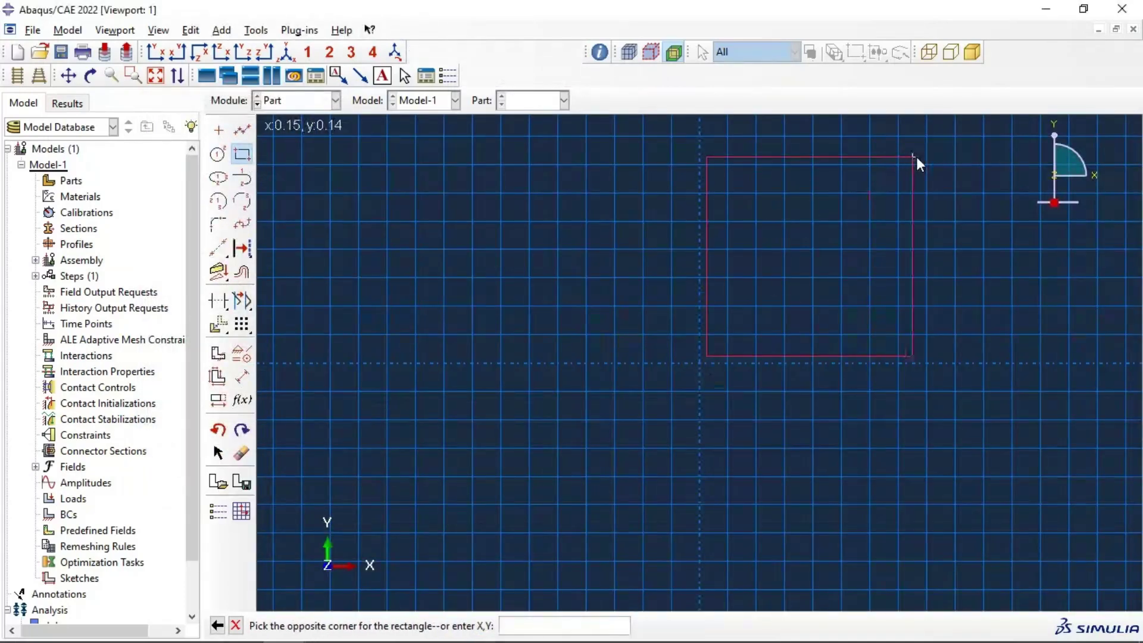
left_click(241, 156)
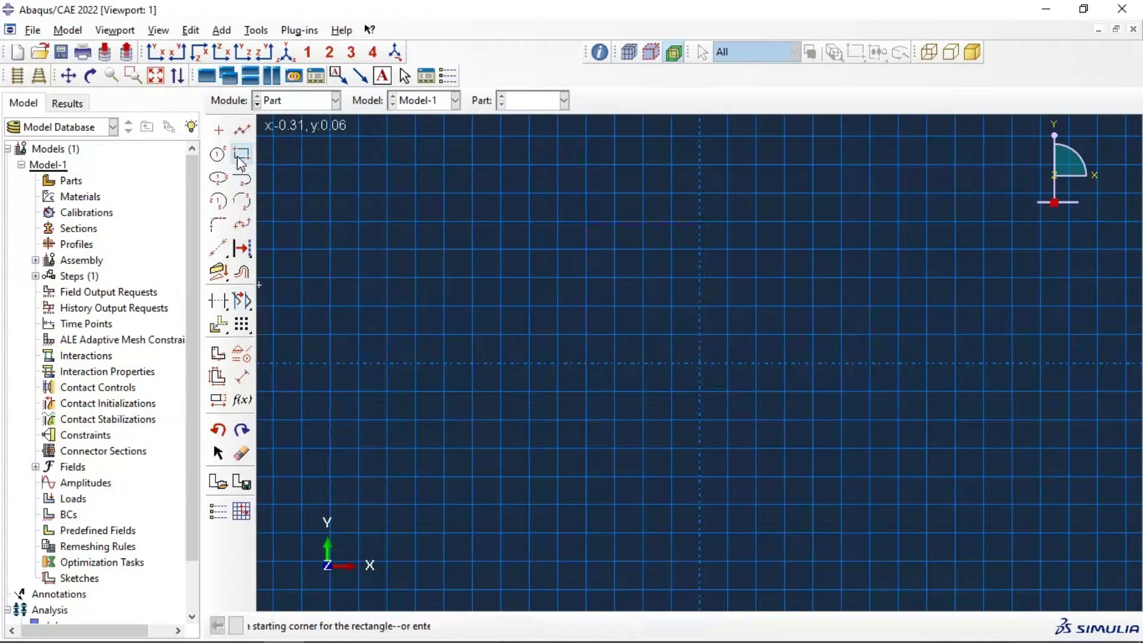
left_click(700, 363)
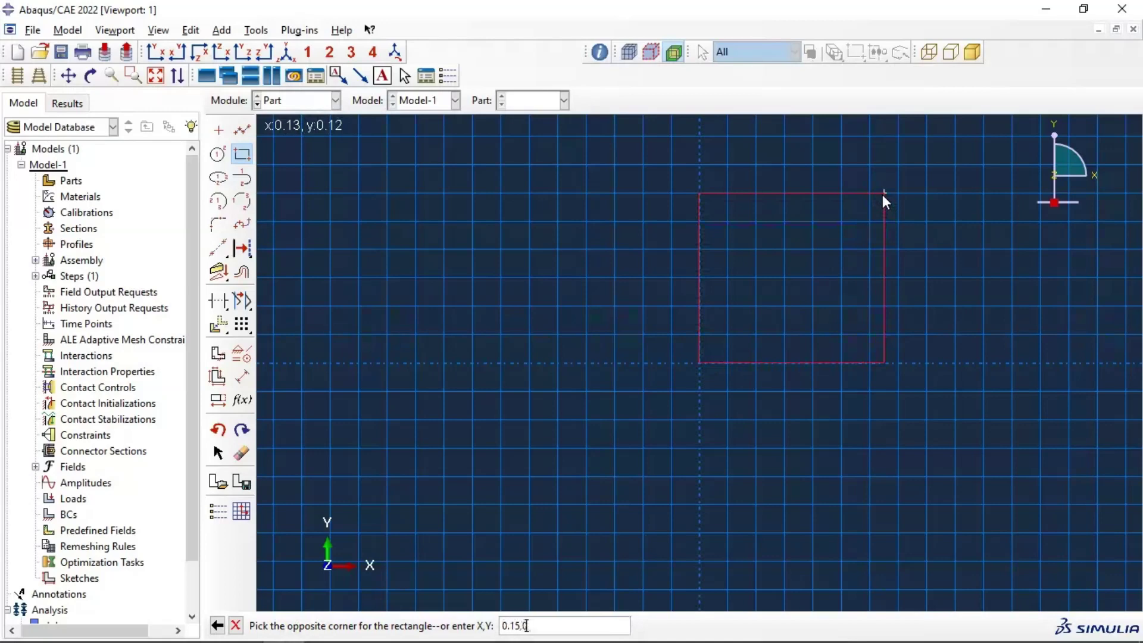
type("0.15,0.15")
key("Return")
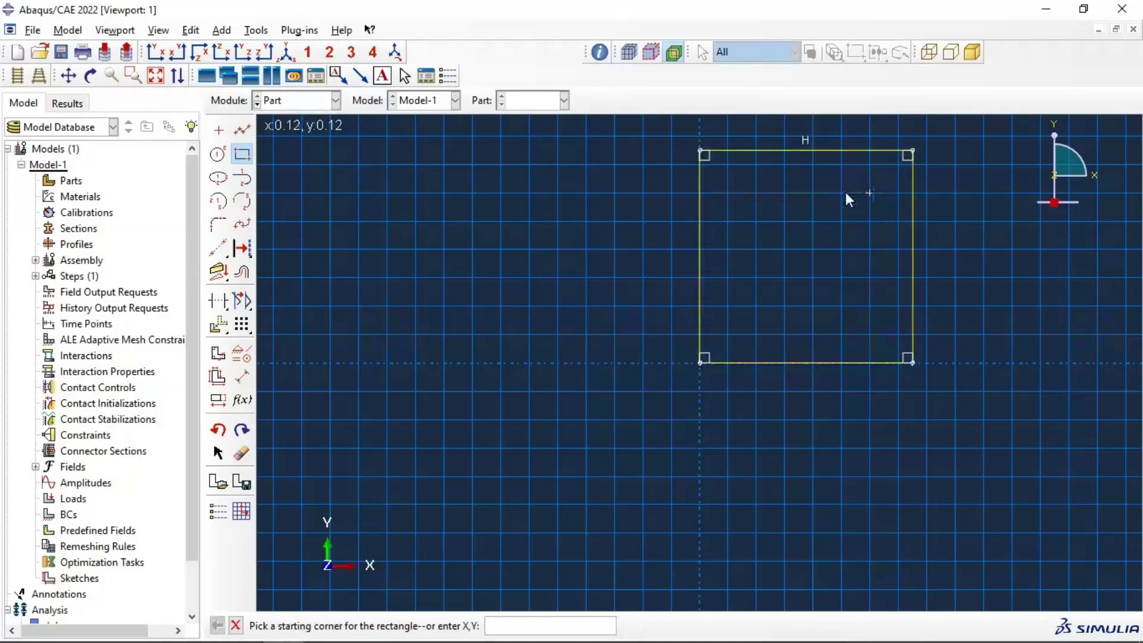
left_click(235, 625)
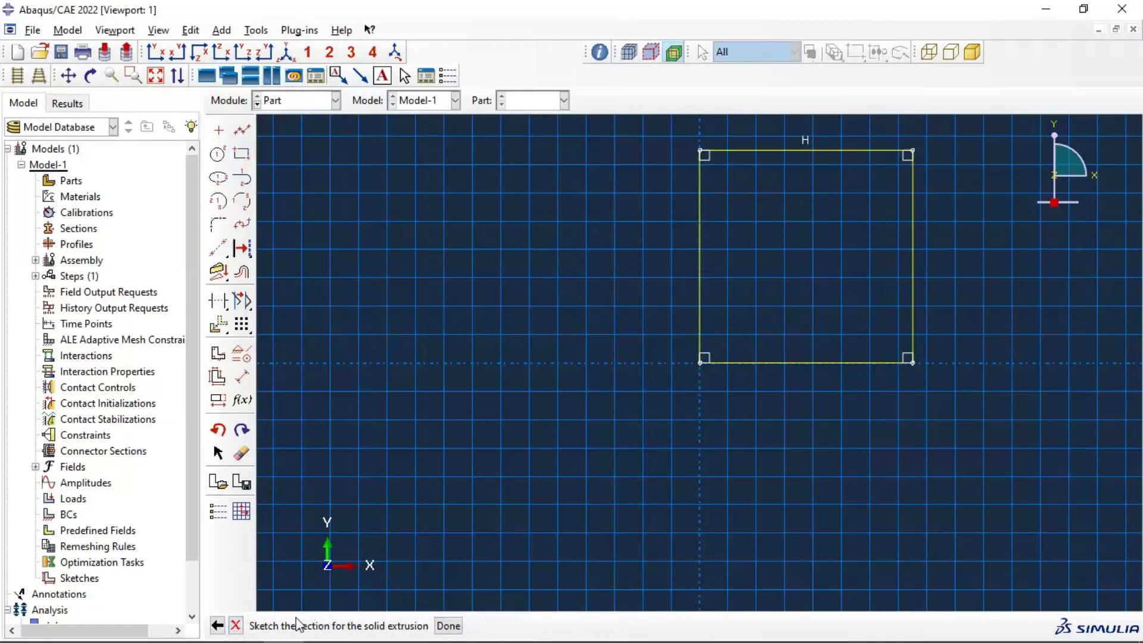
- Finish the square sketch and extrude it blind into a thin solid plate
left_click(448, 625)
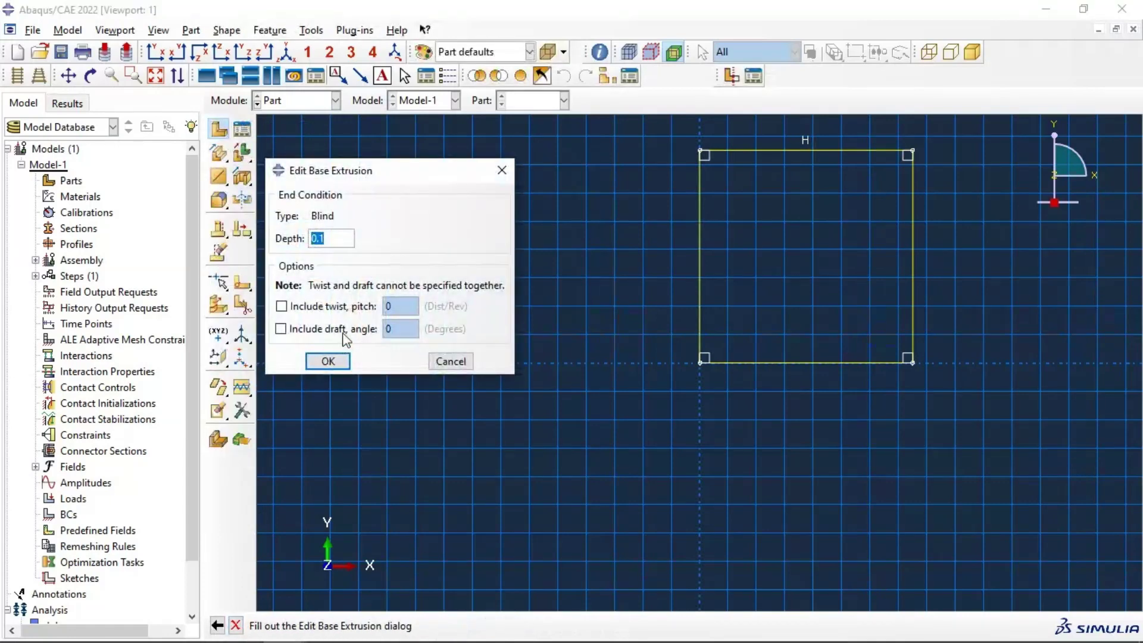
type("0.")
left_click(327, 361)
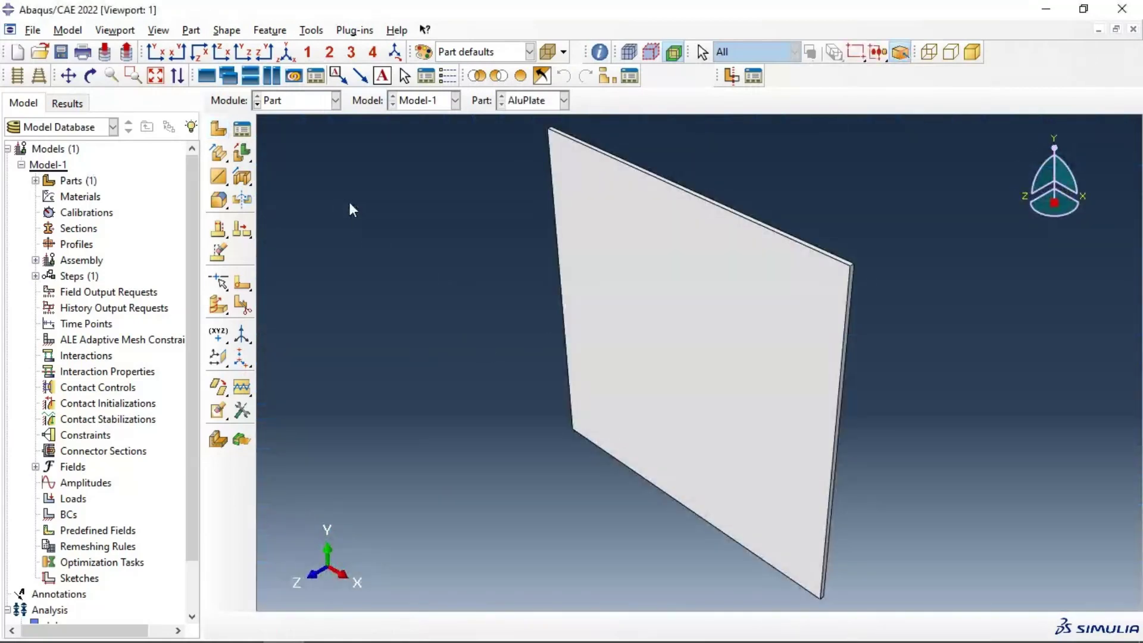
- Start a partition sketch on the plate's large front face and draw a centred square about 0.12 wide
left_click(249, 282)
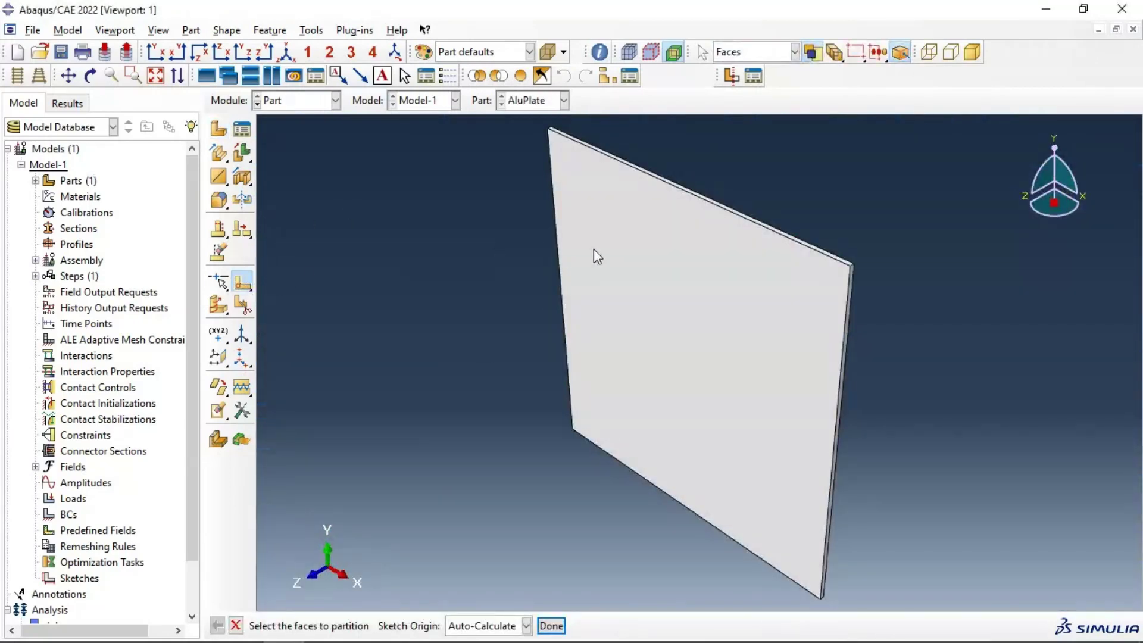
left_click(797, 403)
left_click(841, 385)
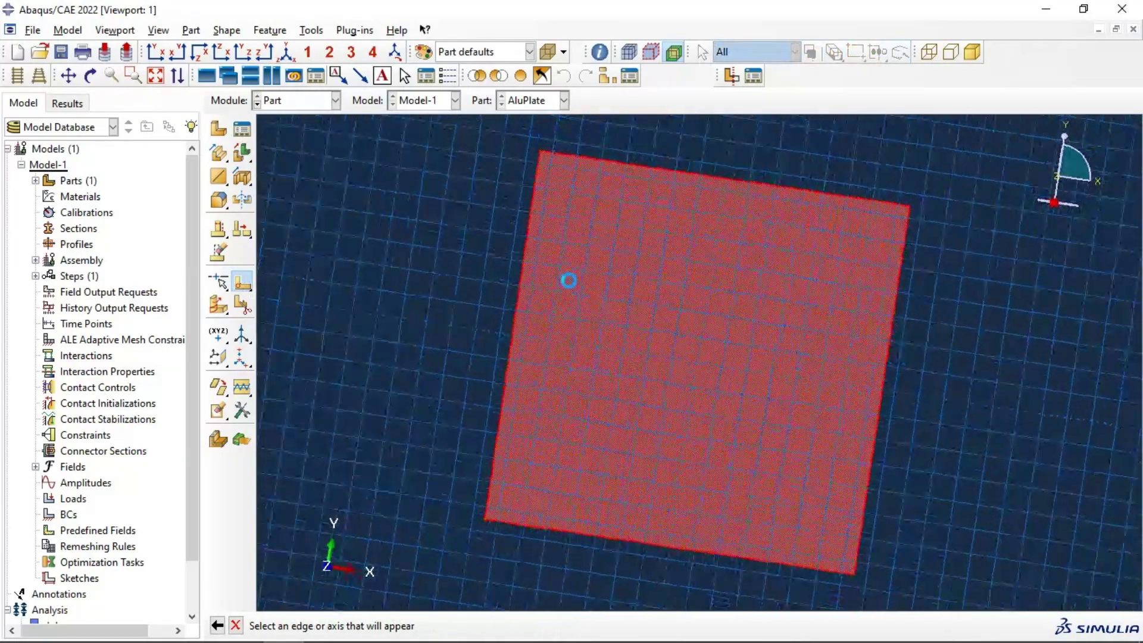
left_click(242, 154)
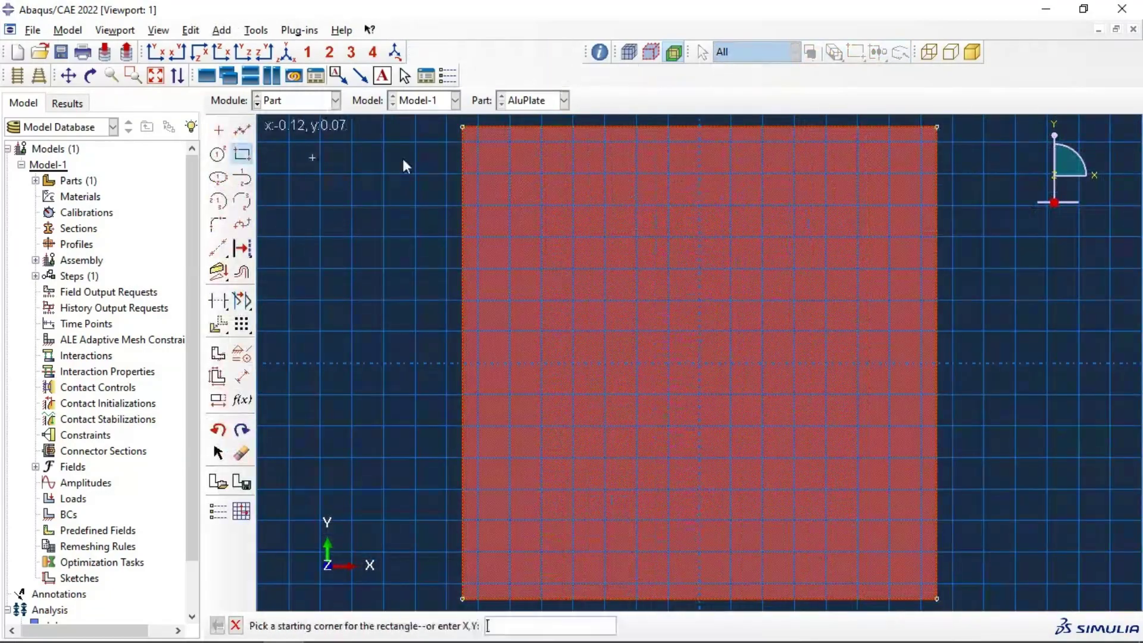
left_click(510, 174)
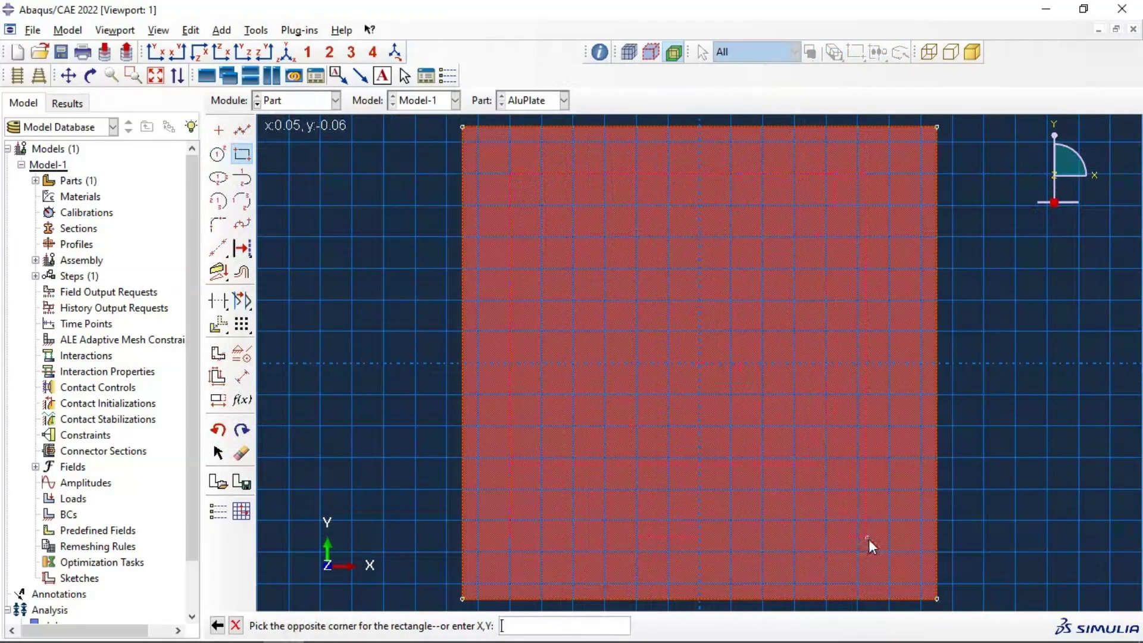
left_click(889, 551)
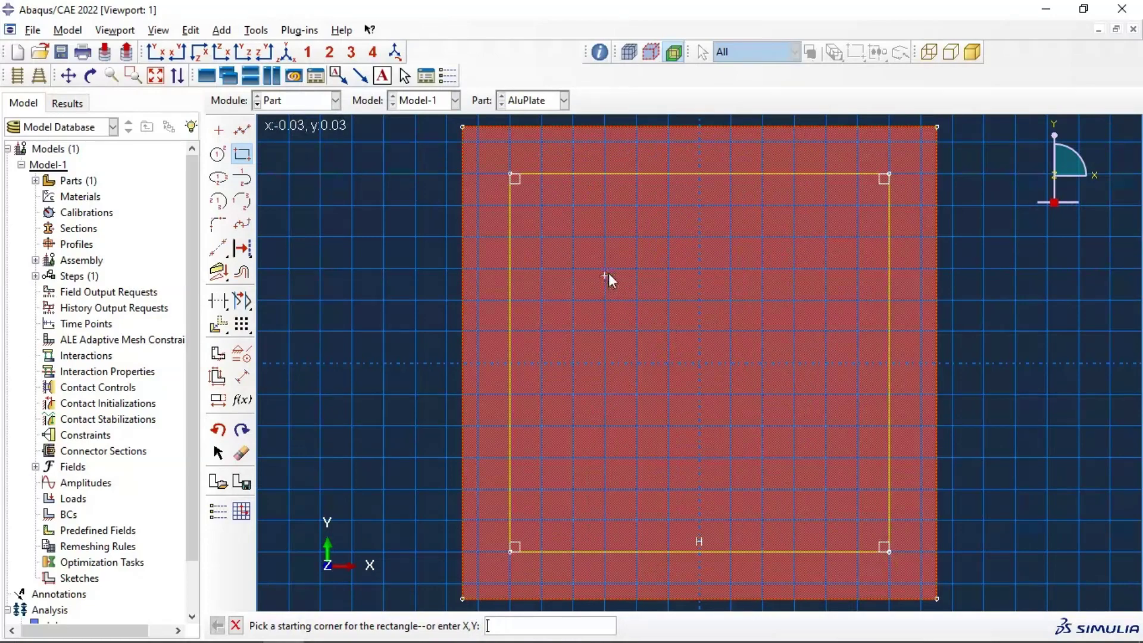
- Add a small square from about (-0.01, 0.01) to (0.01, -0.01) at the face centre and complete the face partition
left_click(670, 333)
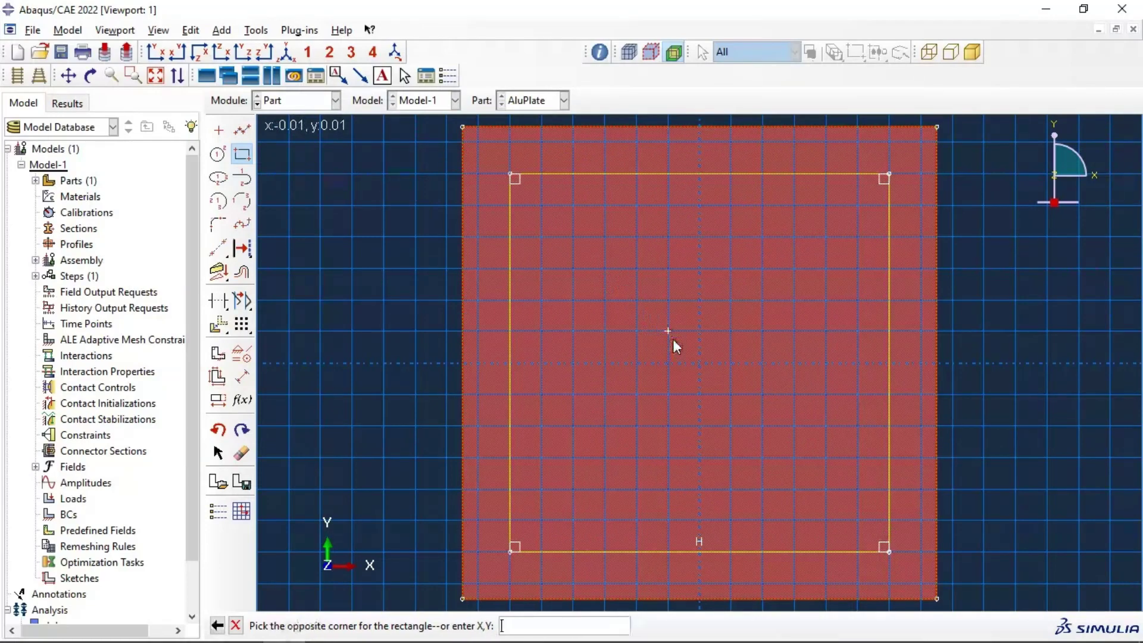
left_click(732, 395)
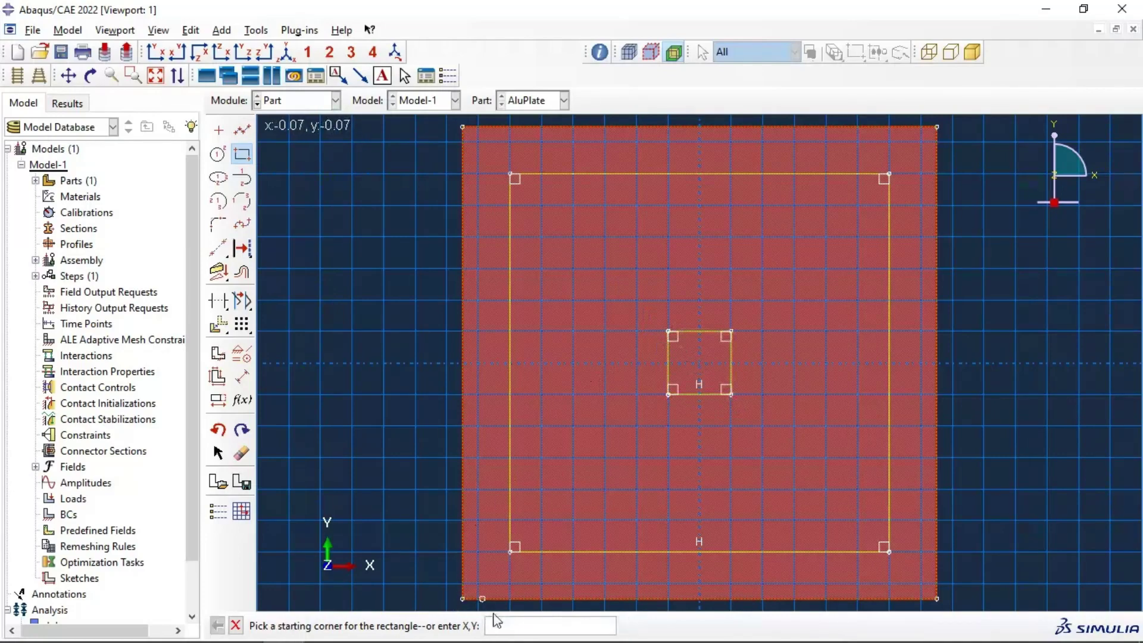
left_click(236, 625)
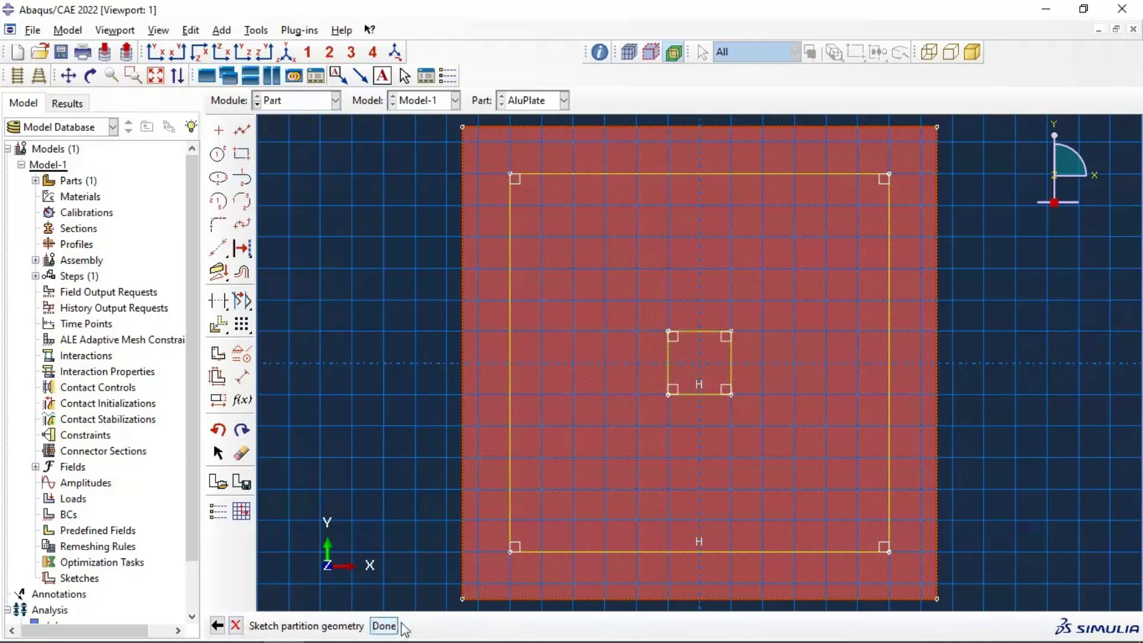
left_click(383, 626)
- Partition the plate cell by extruding the four edges of the large square along the plate's thickness edge
left_click(218, 305)
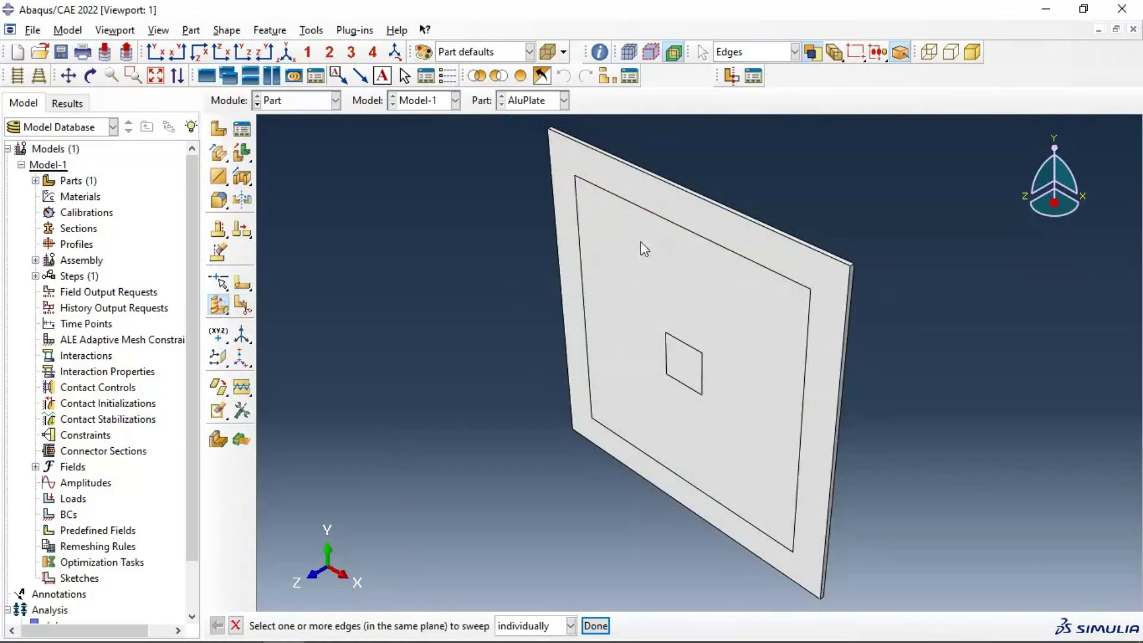
left_click(624, 202)
left_click(580, 222, "shift")
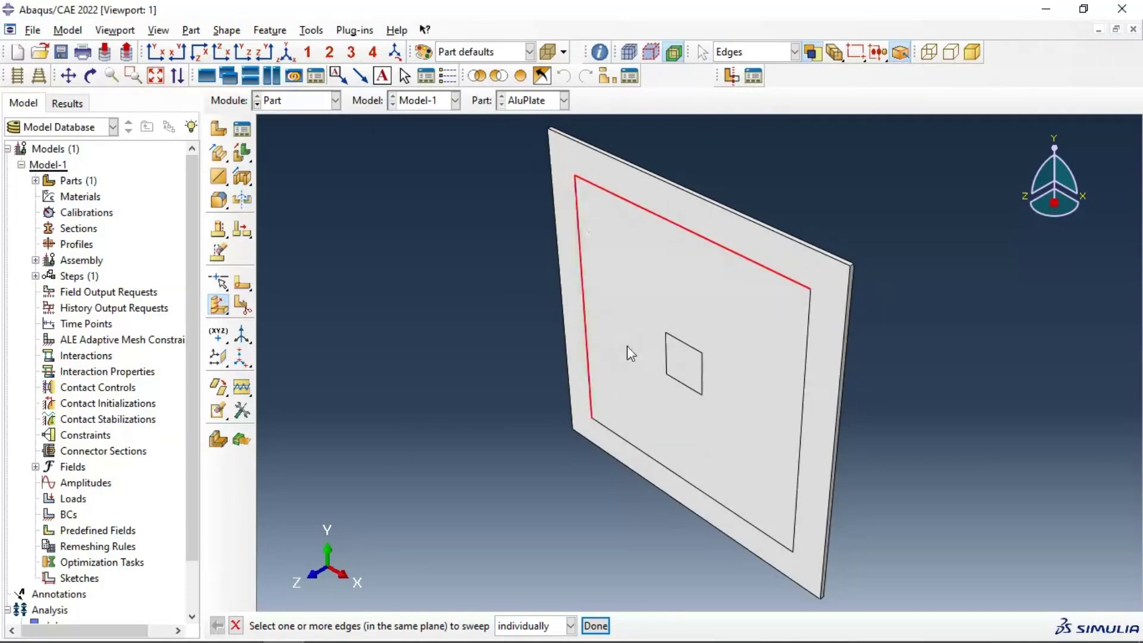
left_click(648, 452, "shift")
left_click(801, 427, "shift")
left_click(596, 626)
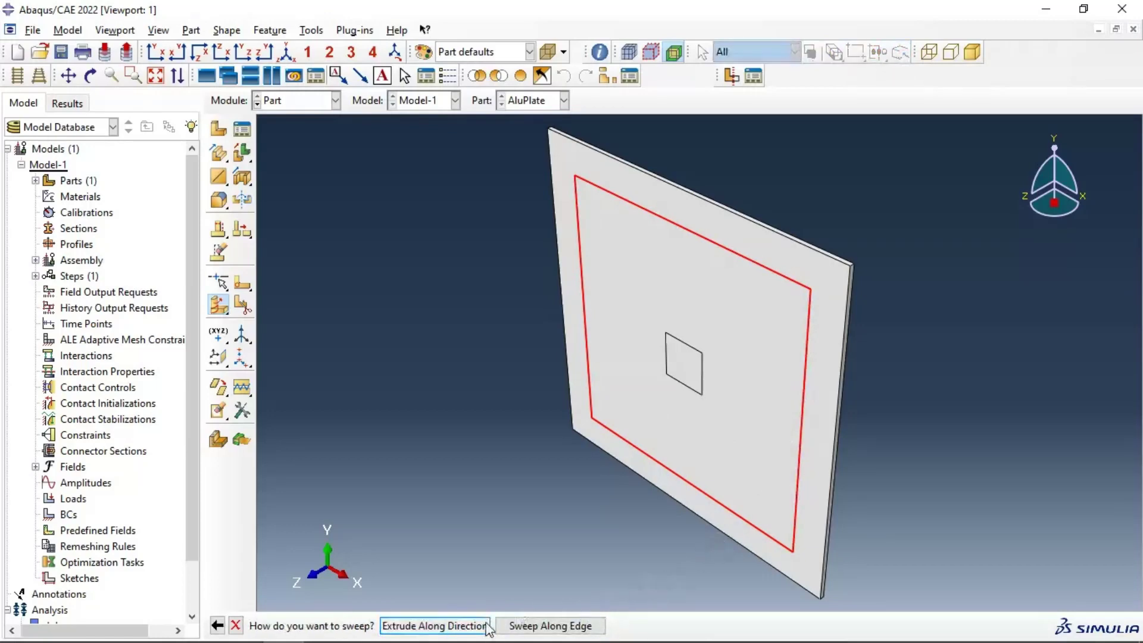
left_click(420, 626)
scroll(869, 264, "up", 5)
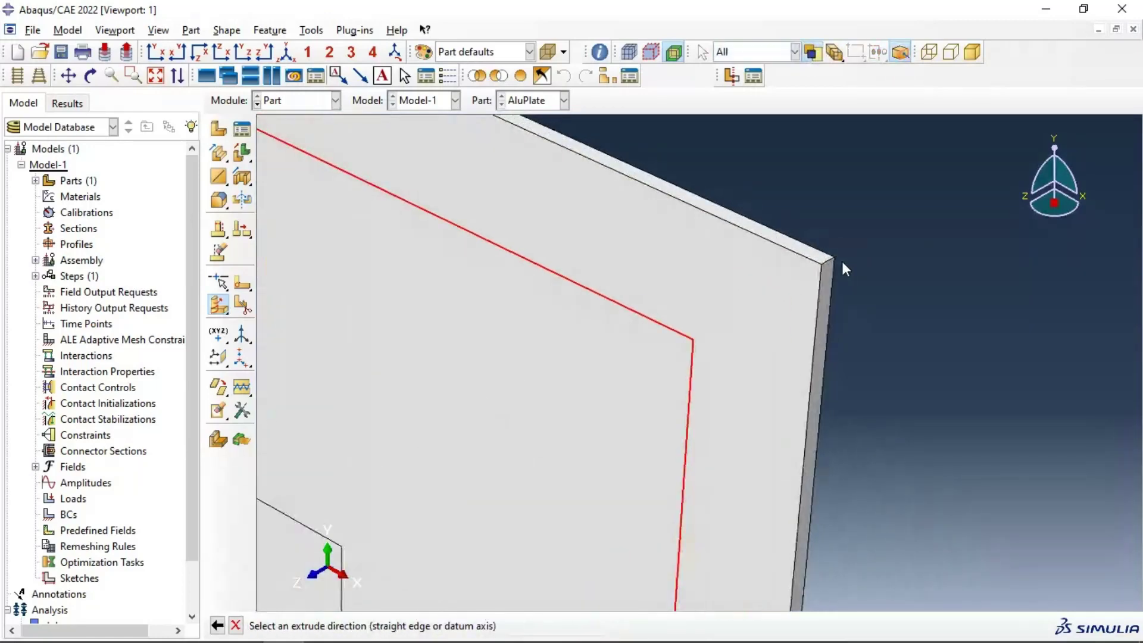
left_click(826, 262)
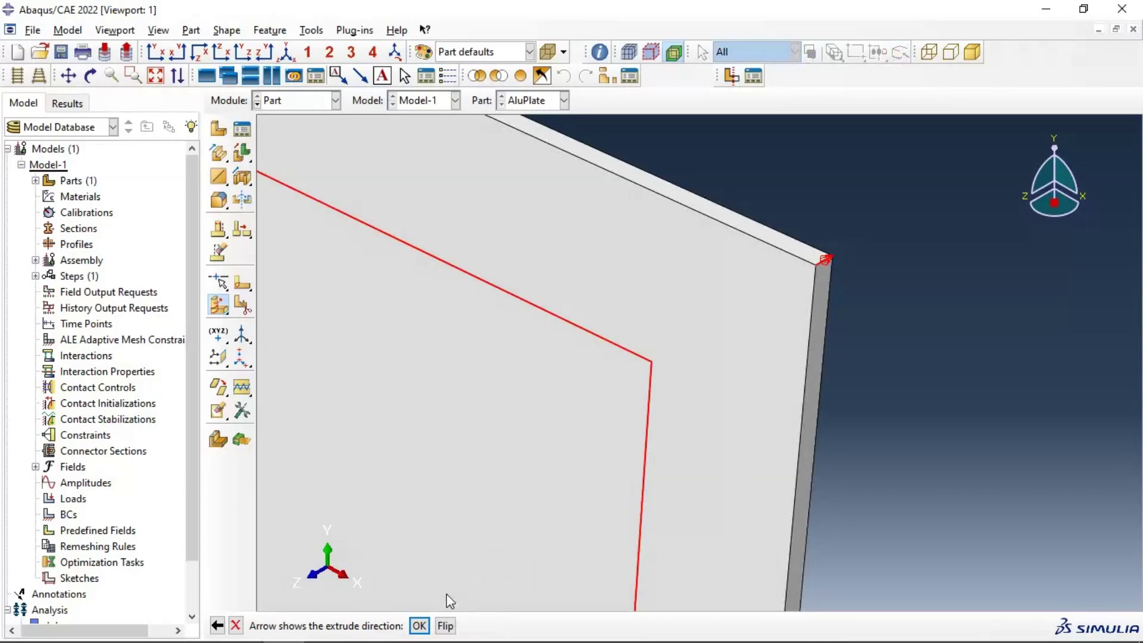
left_click(420, 625)
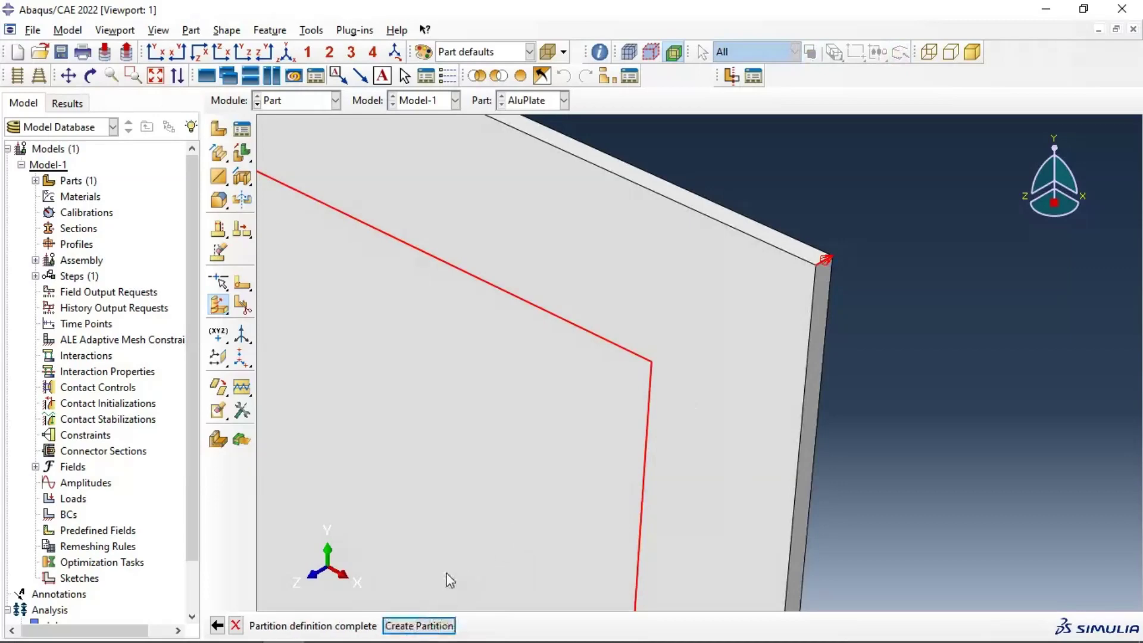
left_click(449, 626)
- Partition the inner cell by extruding the small central square's edges along the plate's thickness edge
scroll(715, 349, "down", 6)
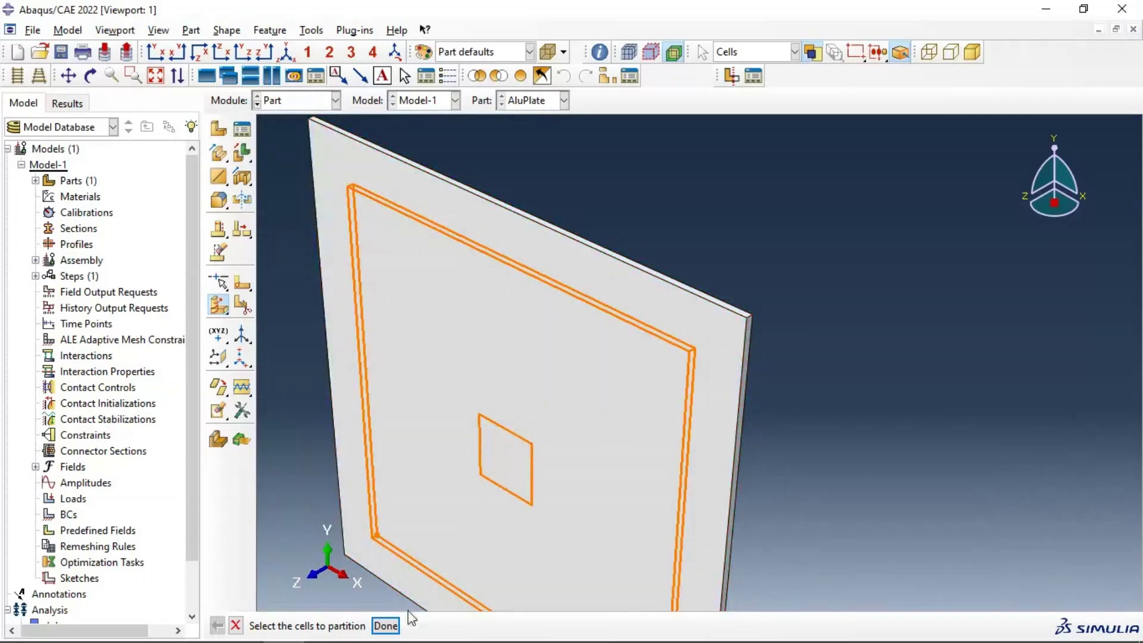
left_click(386, 626)
left_click(496, 426)
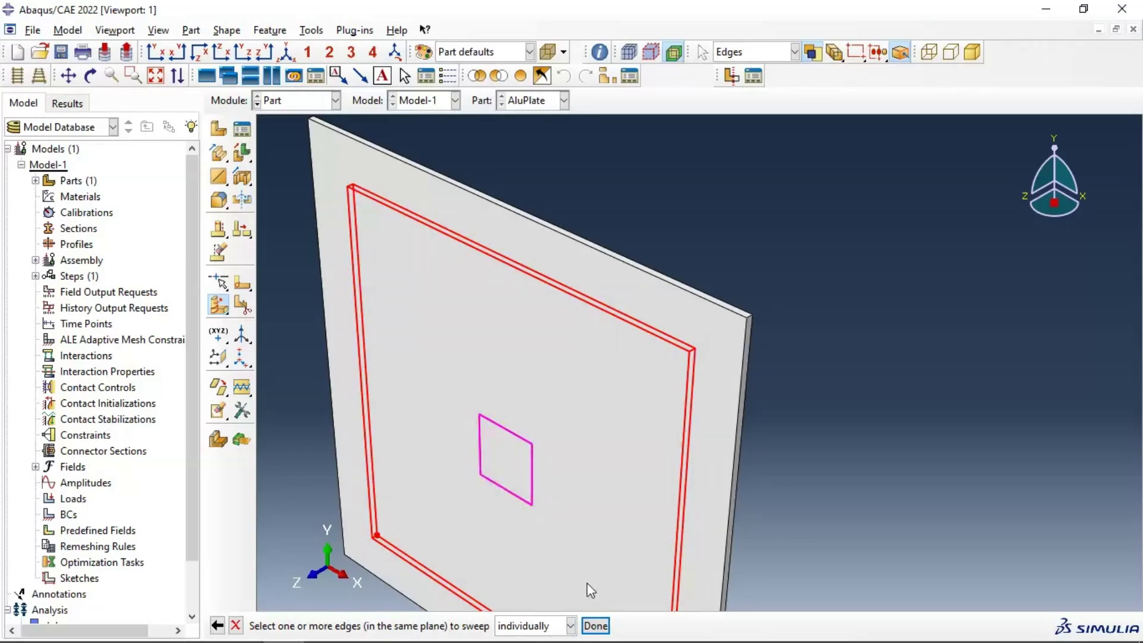
left_click(595, 626)
left_click(434, 626)
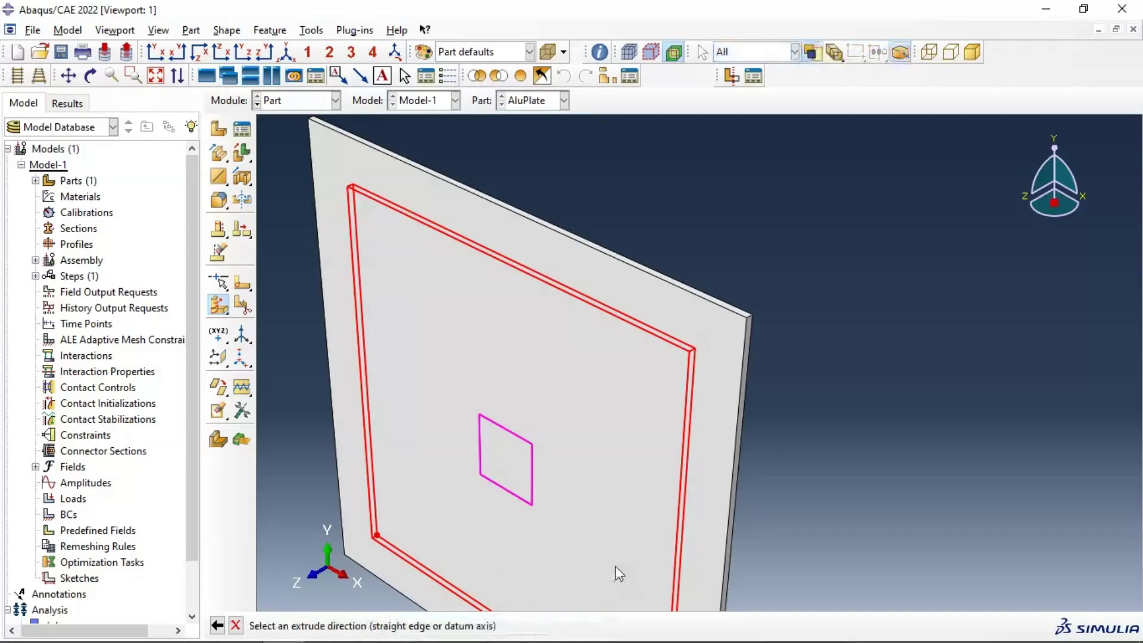
scroll(767, 301, "down", 5)
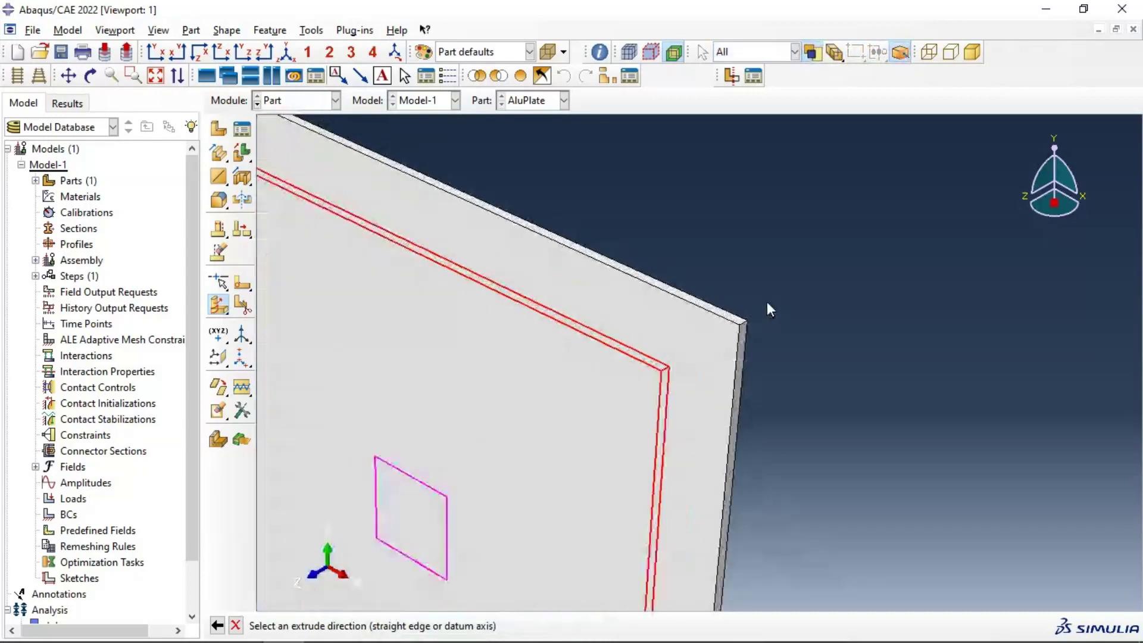
left_click(742, 326)
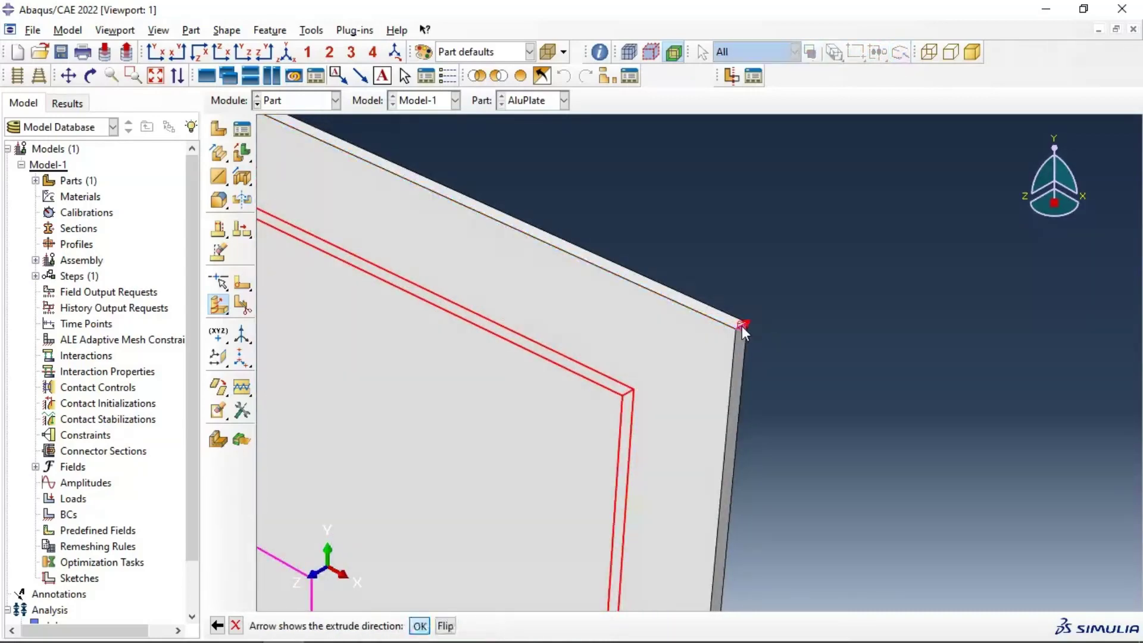
middle_click(742, 326)
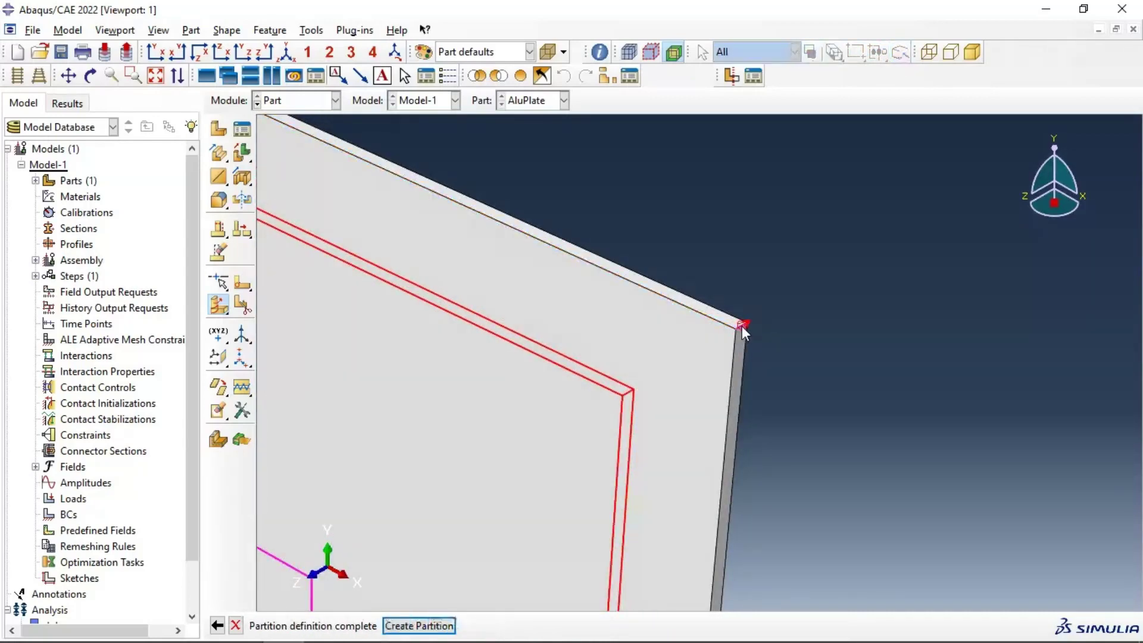
left_click(434, 624)
scroll(701, 321, "up", 4)
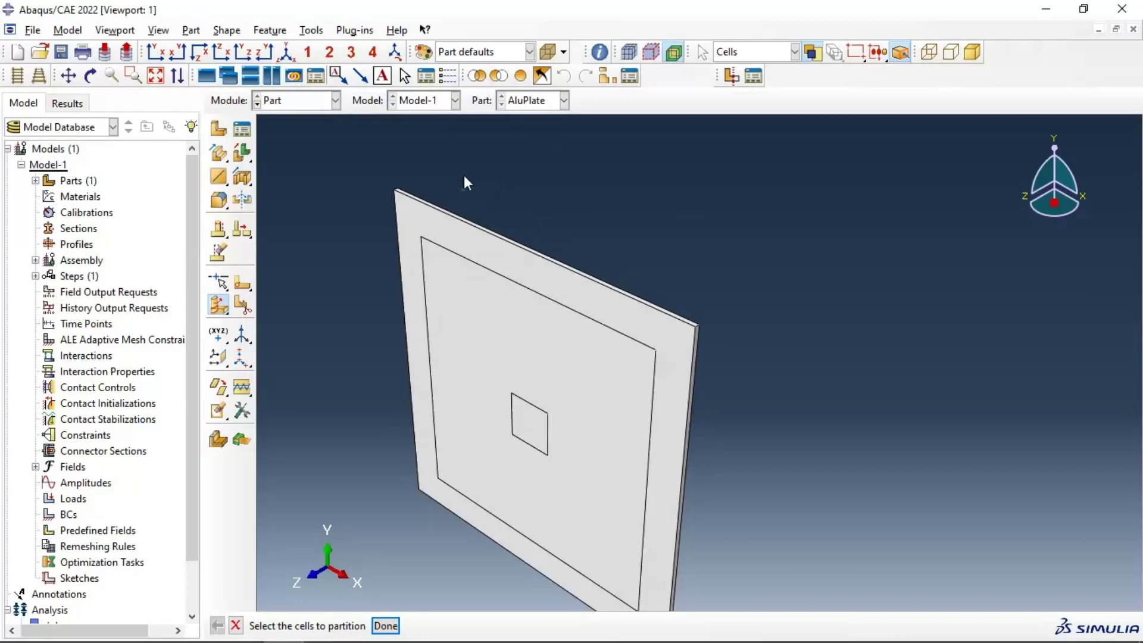
- Create a 3D discrete rigid solid extrusion part named RigidImpactor with an approximate size of 1
left_click(219, 128)
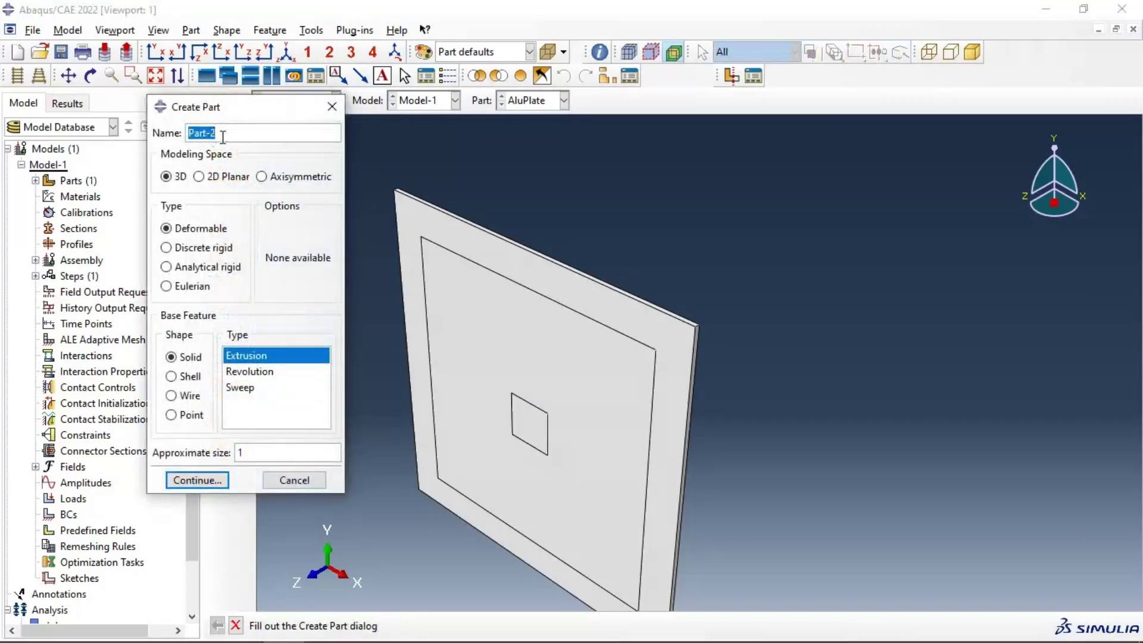
type("R")
left_click(167, 248)
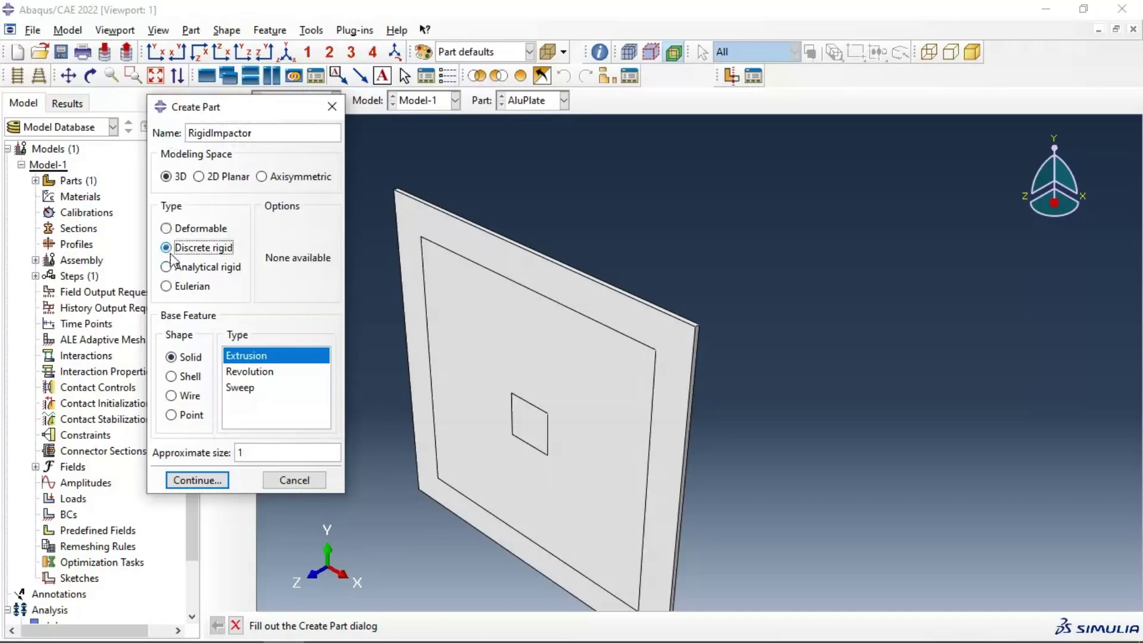
left_click(198, 480)
- Sketch a circle centred at the origin with a radius of about 0.01 for the impactor's section
left_click(219, 154)
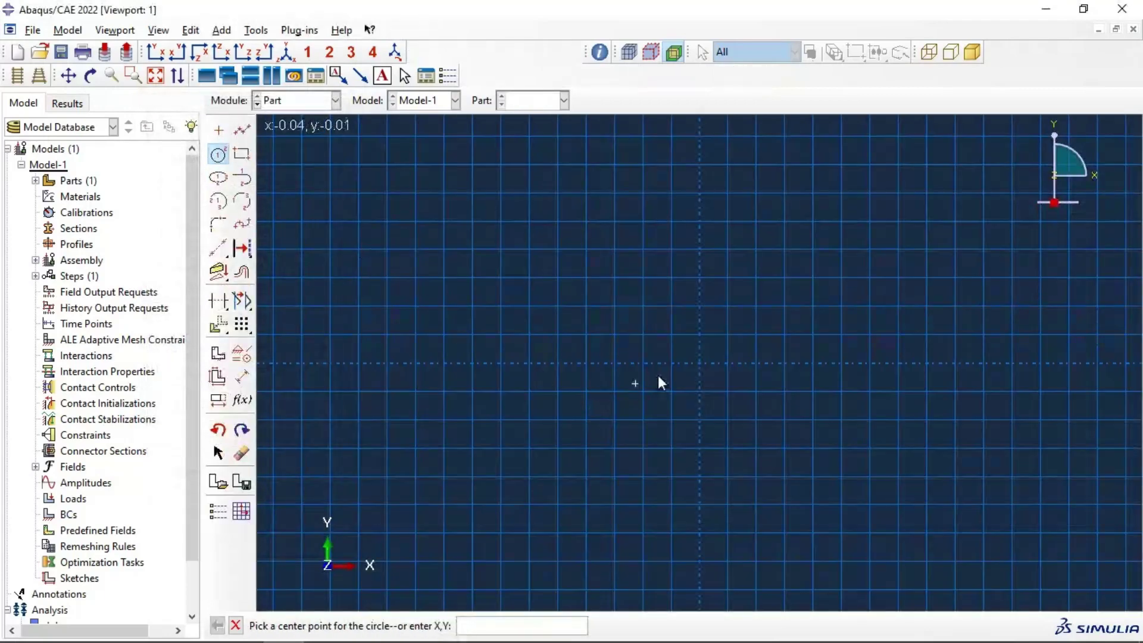
left_click(699, 362)
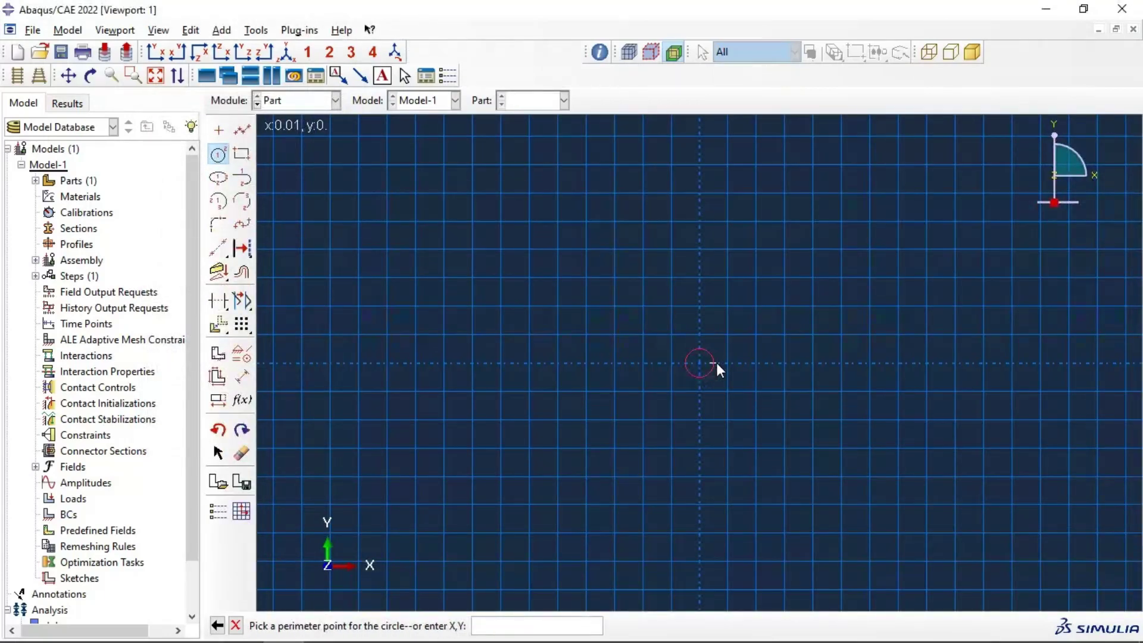
left_click(715, 363)
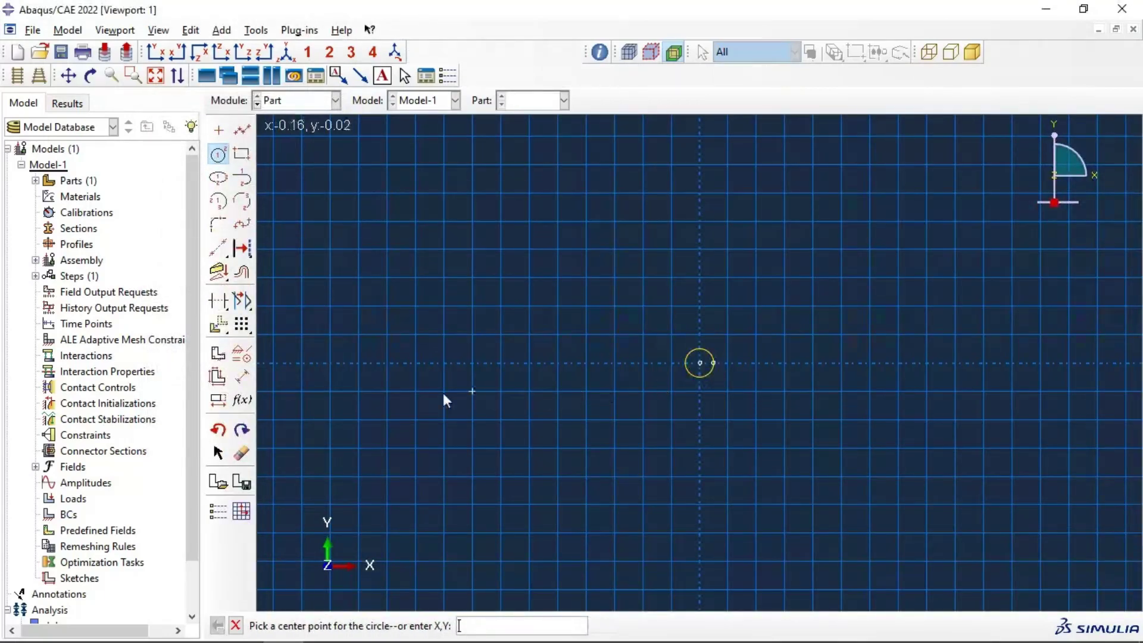
- Dimension the sketched circle's radius and set it to 0.006
left_click(244, 377)
left_click(695, 354)
left_click(633, 352)
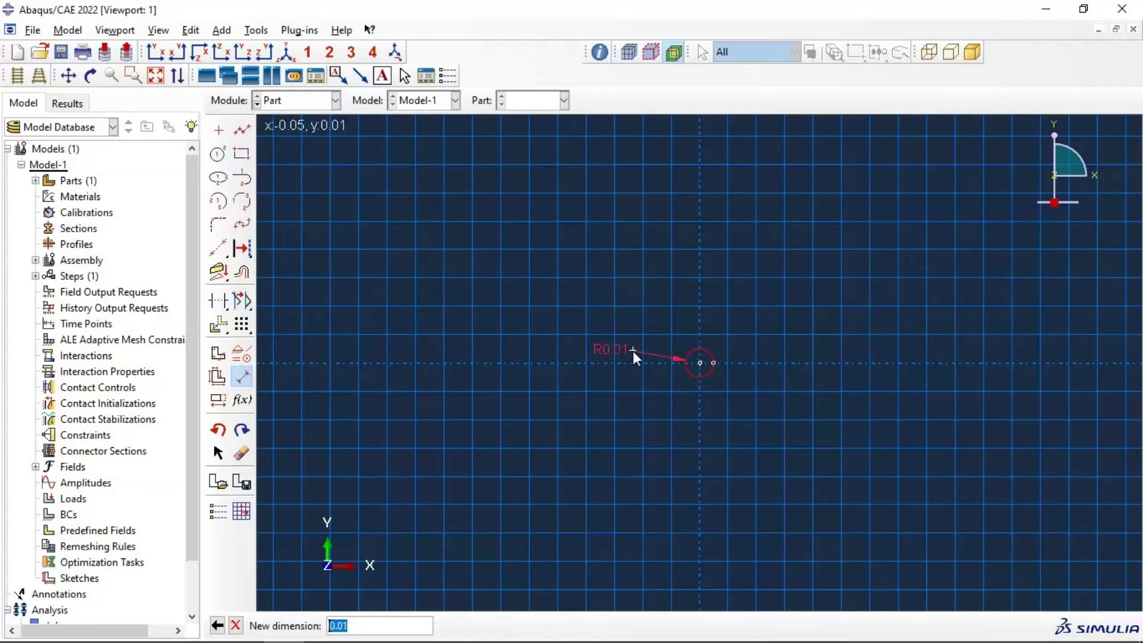
type("0")
type(".006")
key("Return")
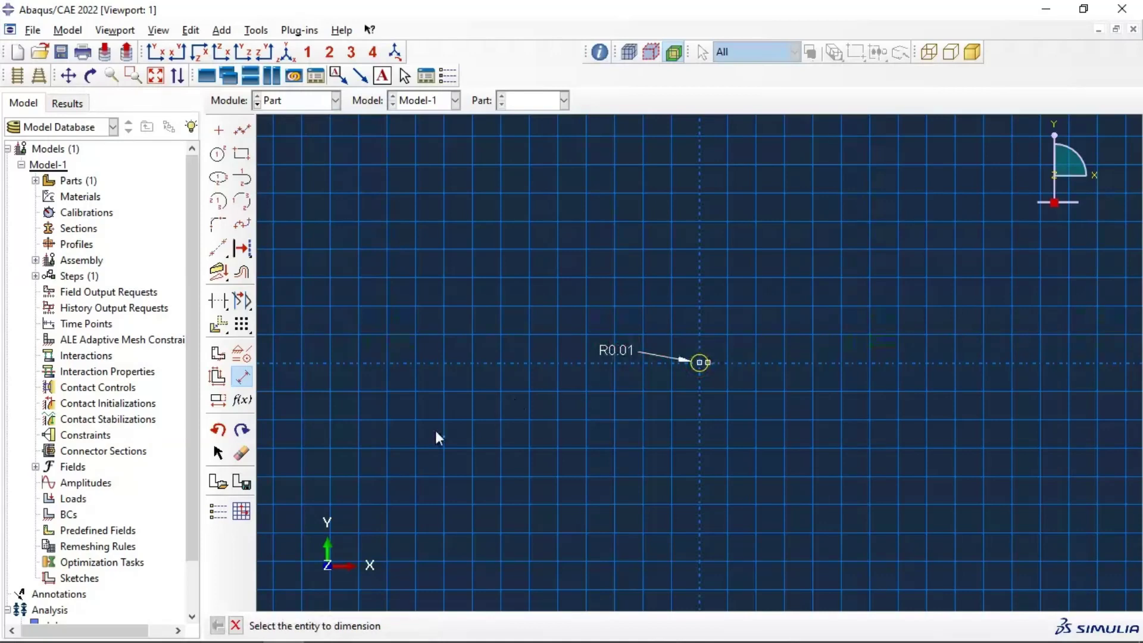
left_click(236, 625)
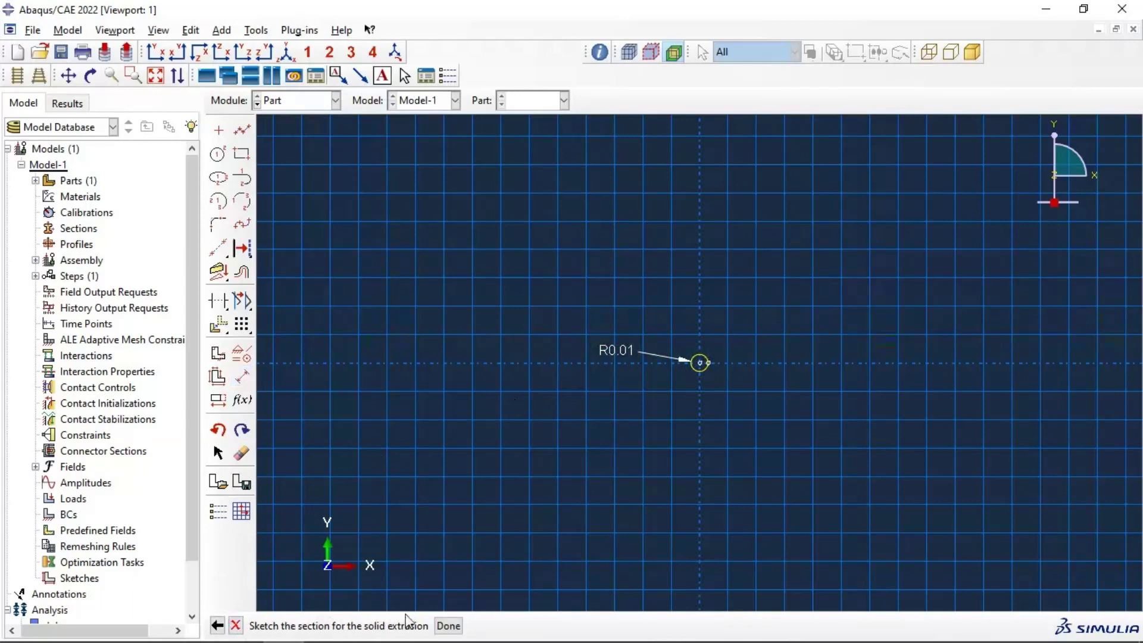
- Finish the circle sketch and extrude it to a depth of 0.025 as the RigidImpactor solid
left_click(448, 625)
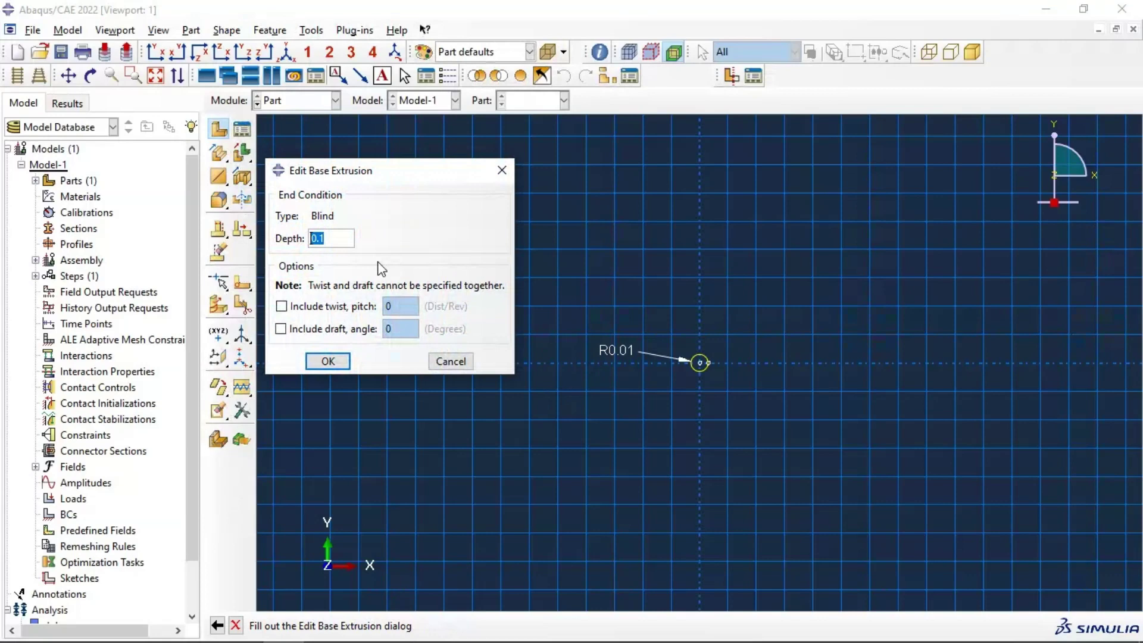
type("025")
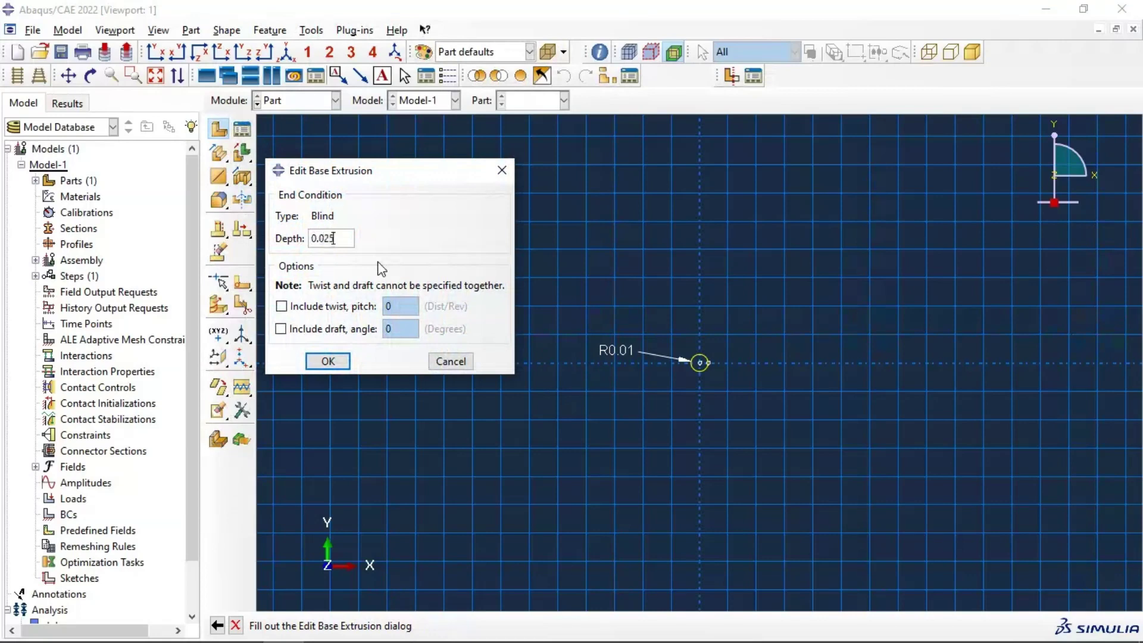
left_click(342, 365)
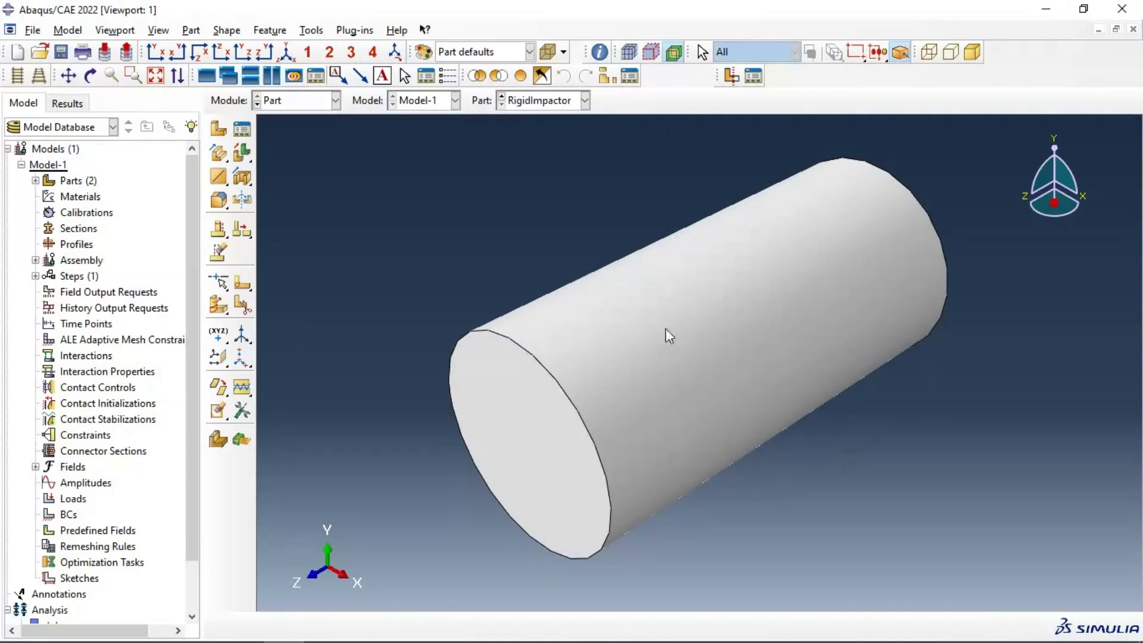
- Switch to the Property module and add the Alu material from the JC.lib material library to the model
left_click(299, 104)
left_click(296, 136)
left_click(152, 106)
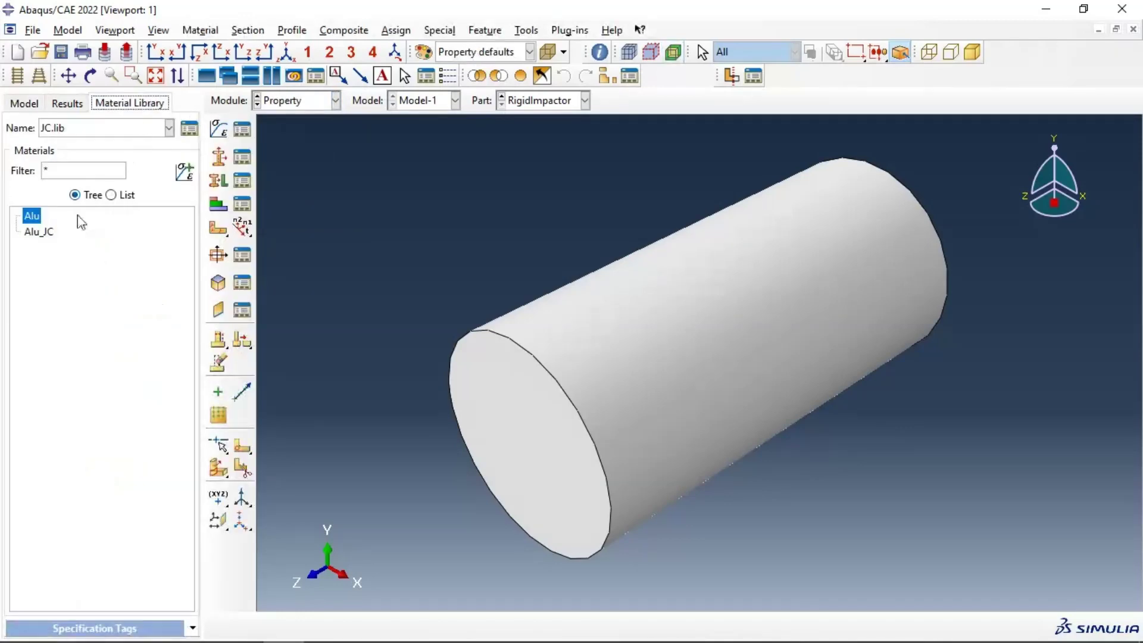
left_click(242, 129)
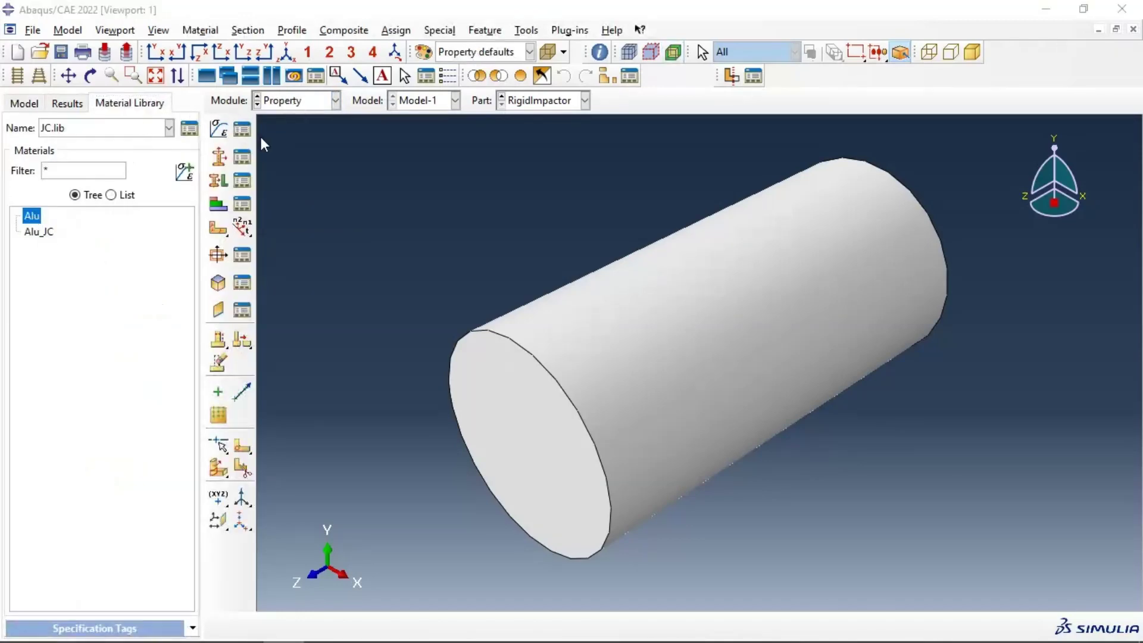
left_click_drag(407, 146, 434, 143)
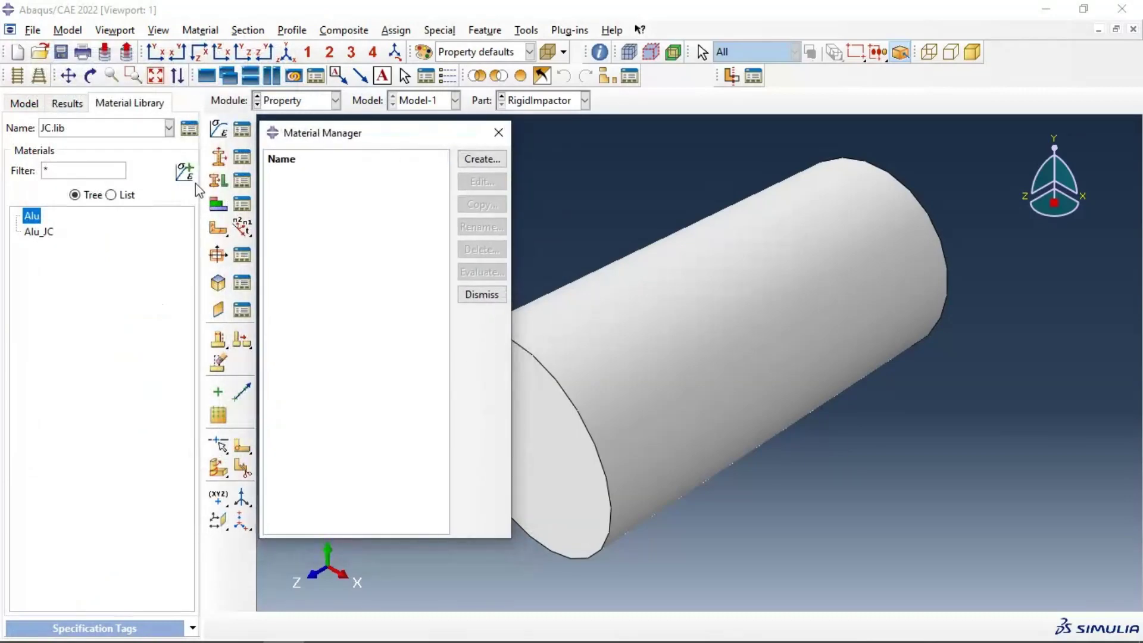
left_click(33, 218)
left_click_drag(34, 218, 319, 221)
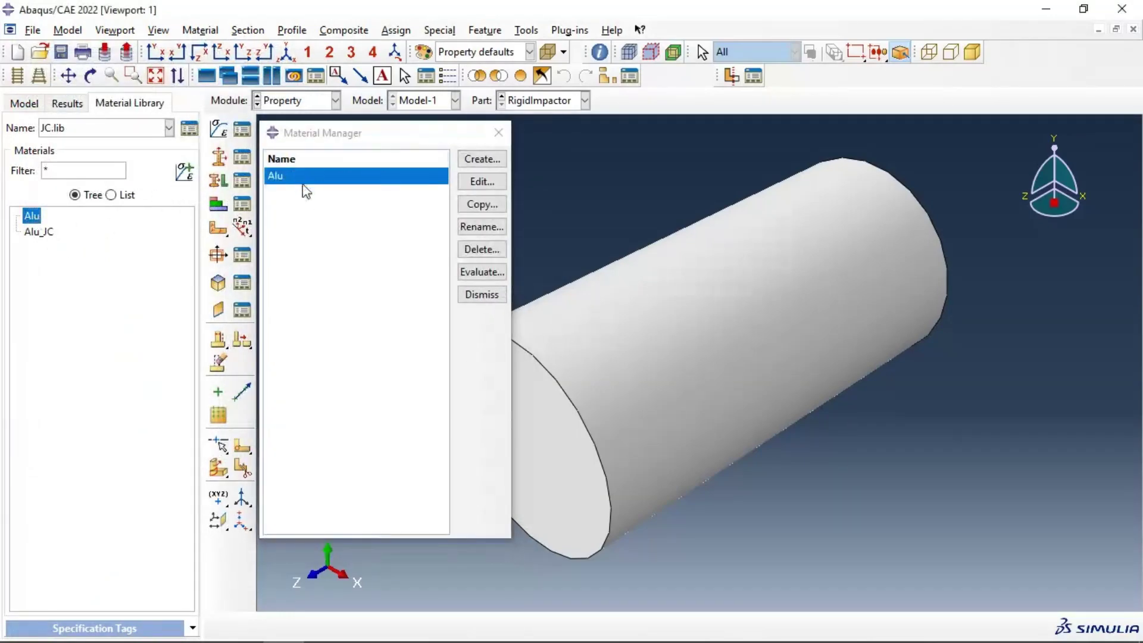
- Open the Alu material for editing and examine its density, elastic, Johnson-Cook plastic and rate-dependent data
left_click(24, 103)
left_click_drag(325, 134, 134, 107)
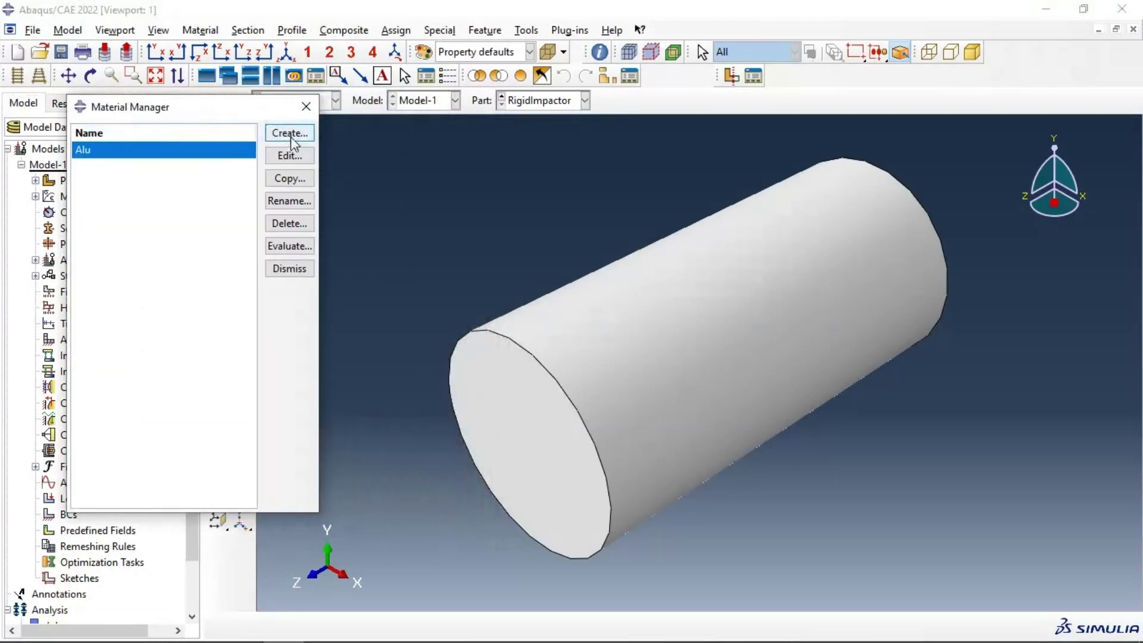
left_click(289, 155)
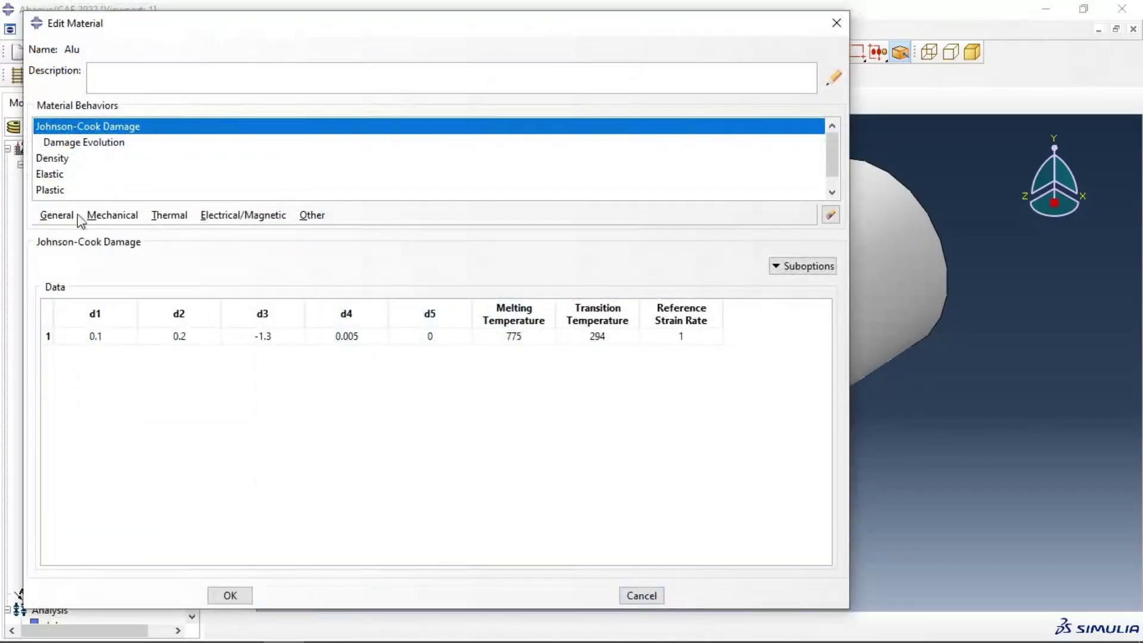
scroll(117, 173, "down", 1)
scroll(122, 173, "up", 1)
left_click_drag(371, 231, 366, 328)
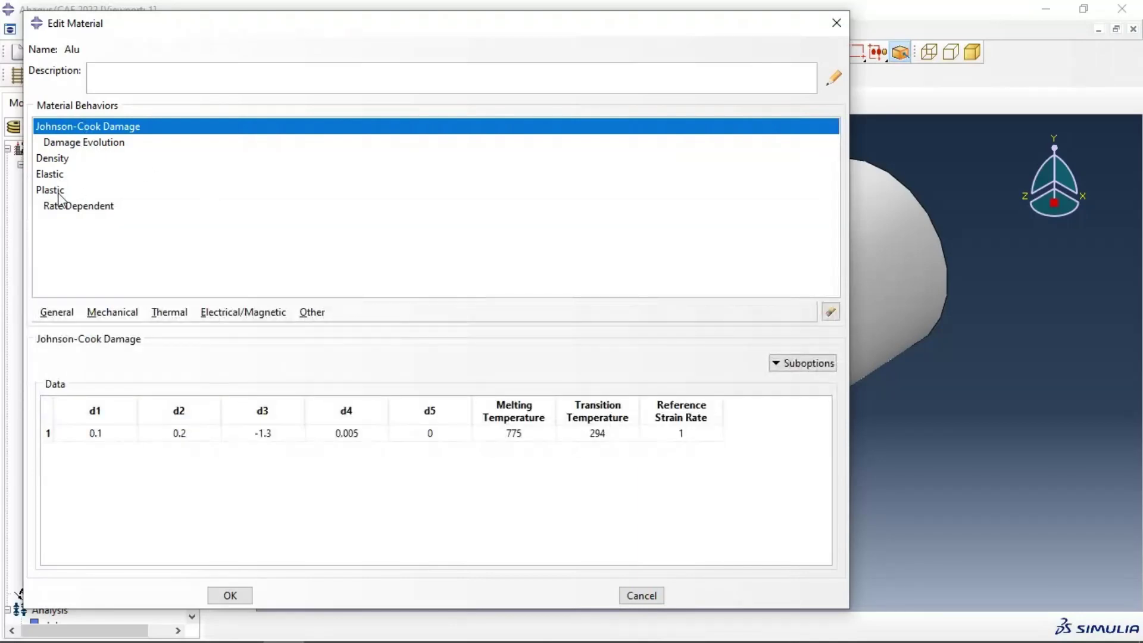
left_click(52, 159)
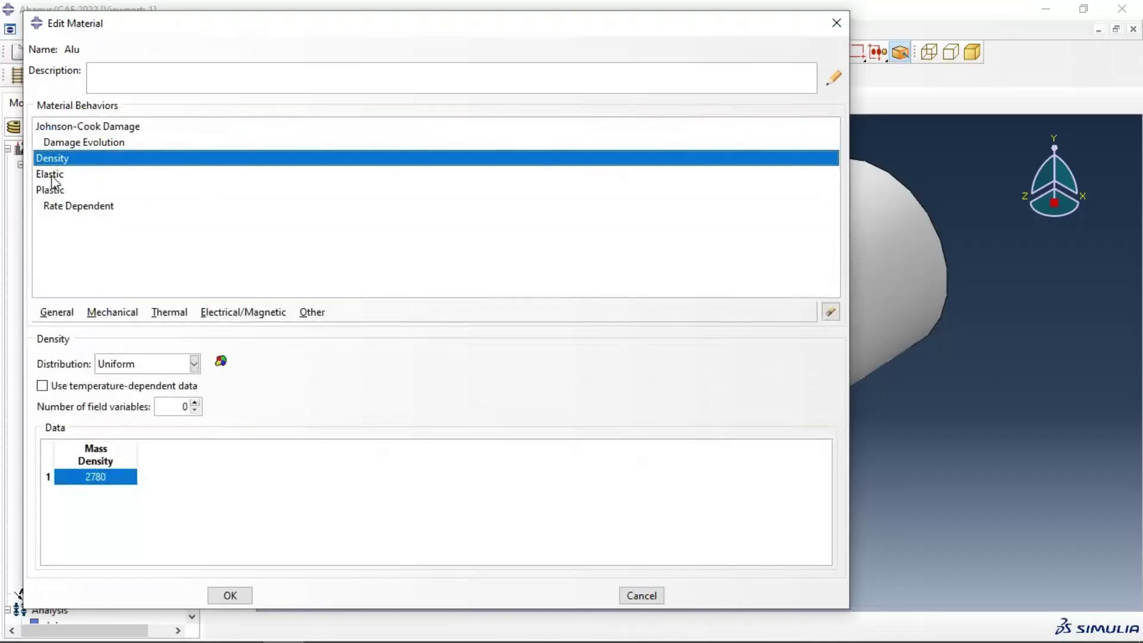
left_click(52, 175)
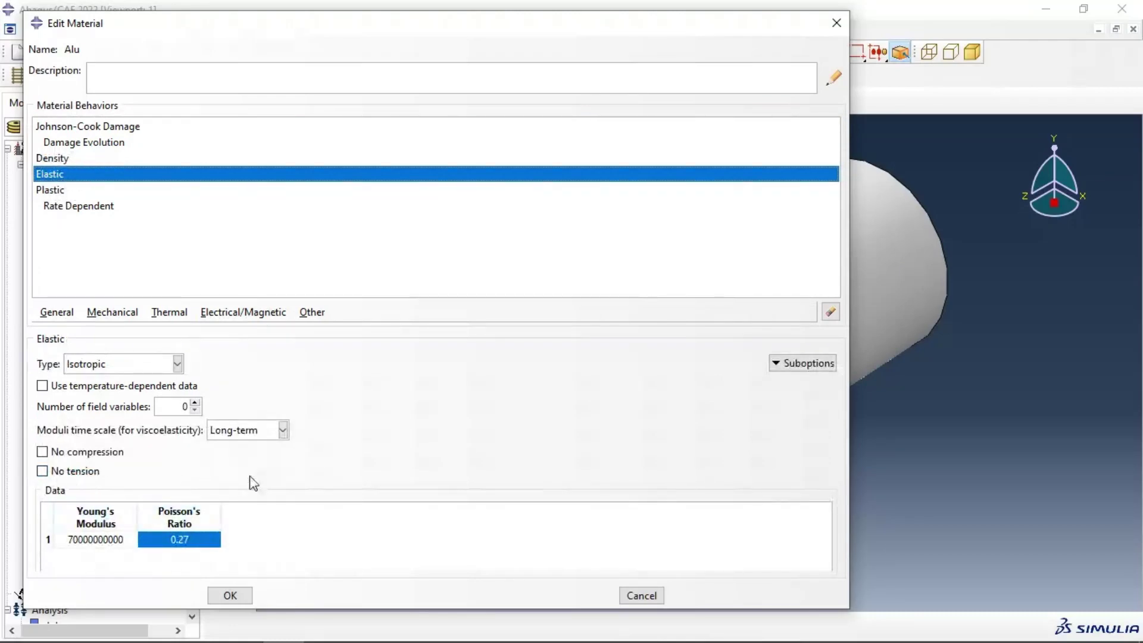
left_click(51, 190)
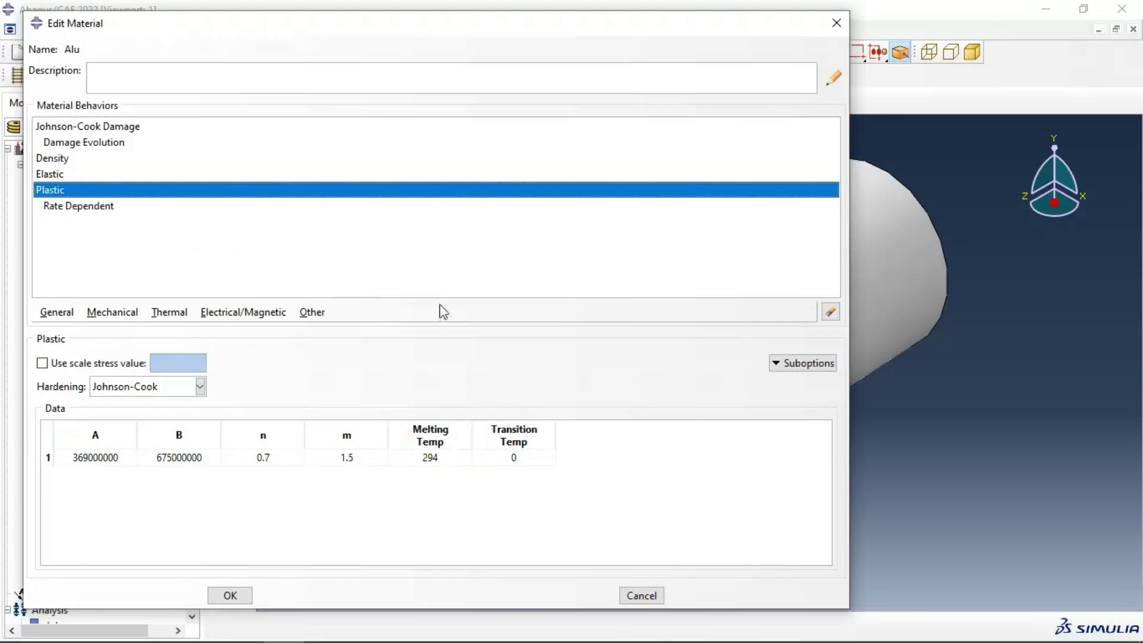
left_click(65, 207)
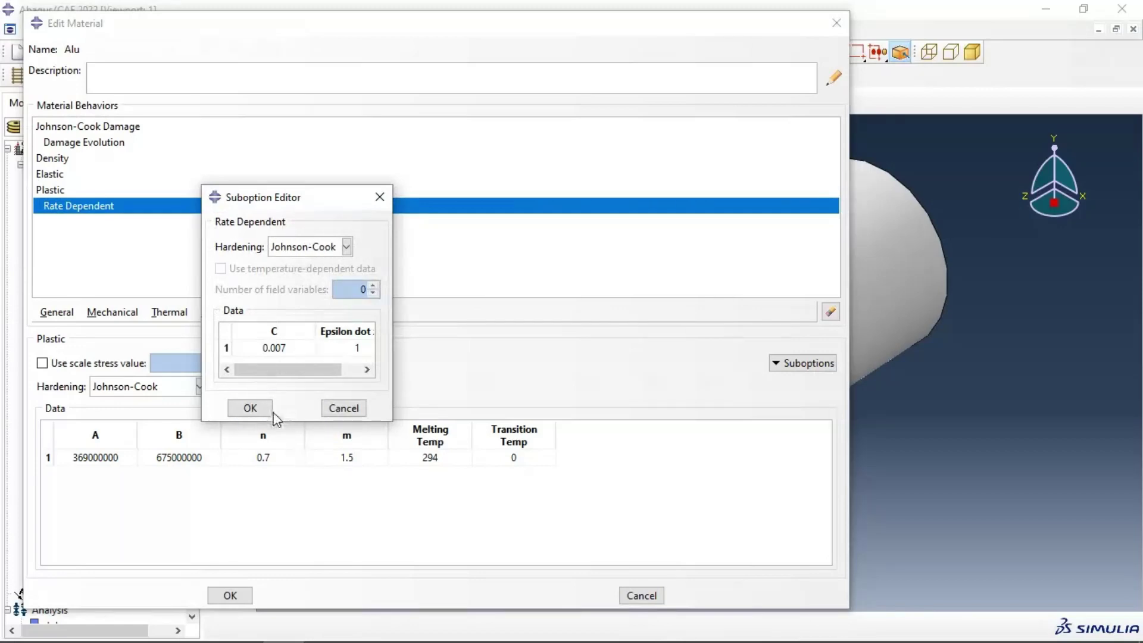
left_click(249, 408)
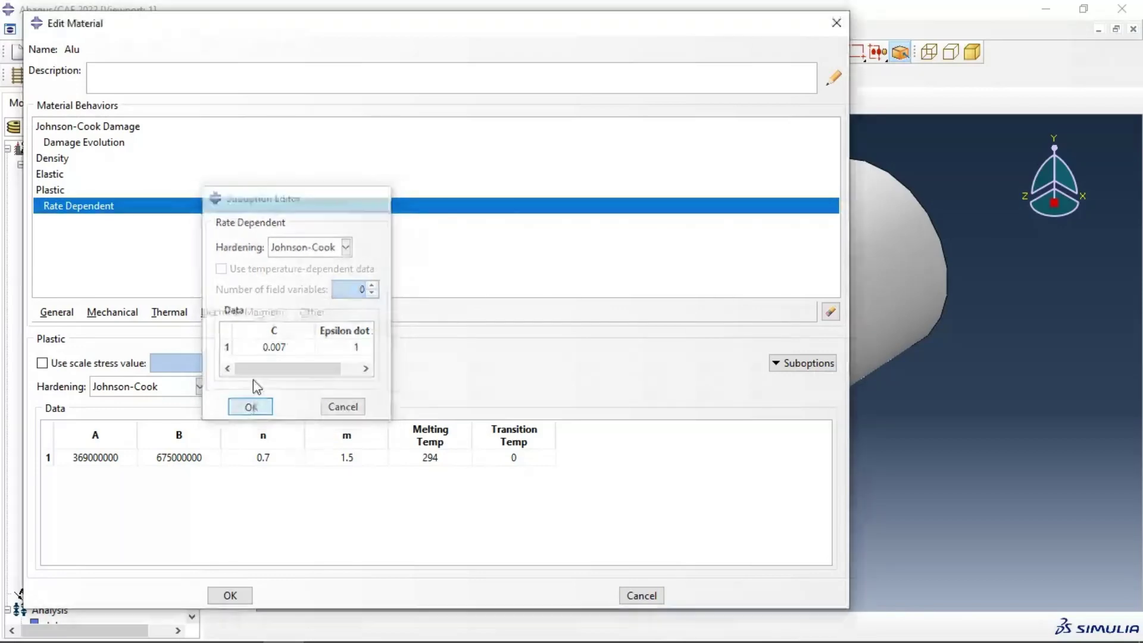
- Set the displacement at failure in Alu's Johnson-Cook damage evolution to 0.0001 and save the material
left_click(86, 128)
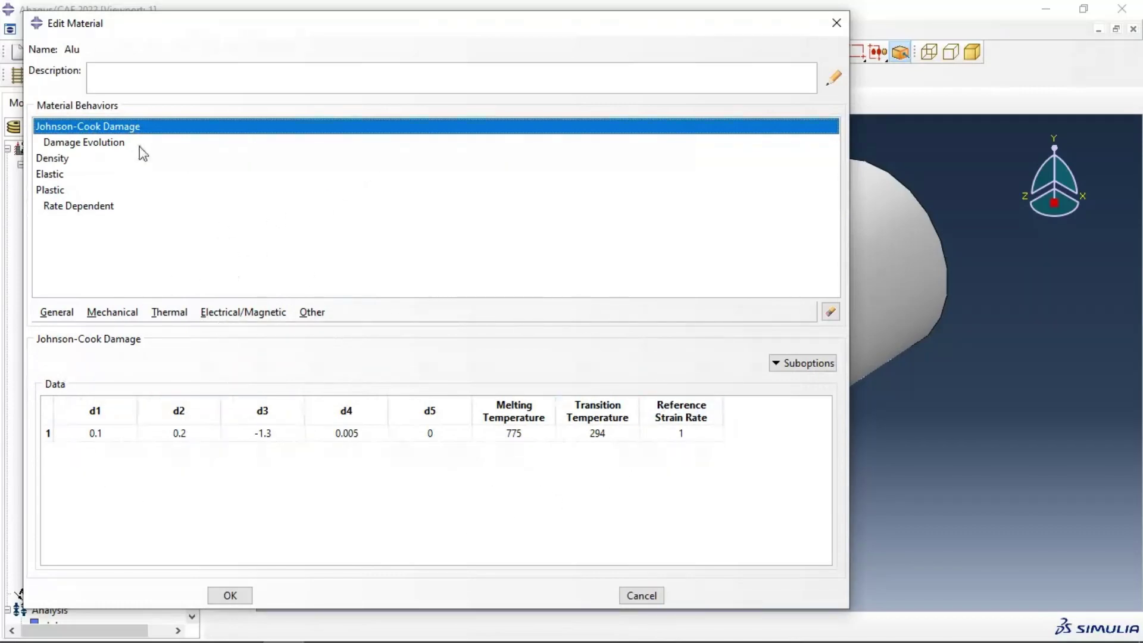
double_click(105, 147)
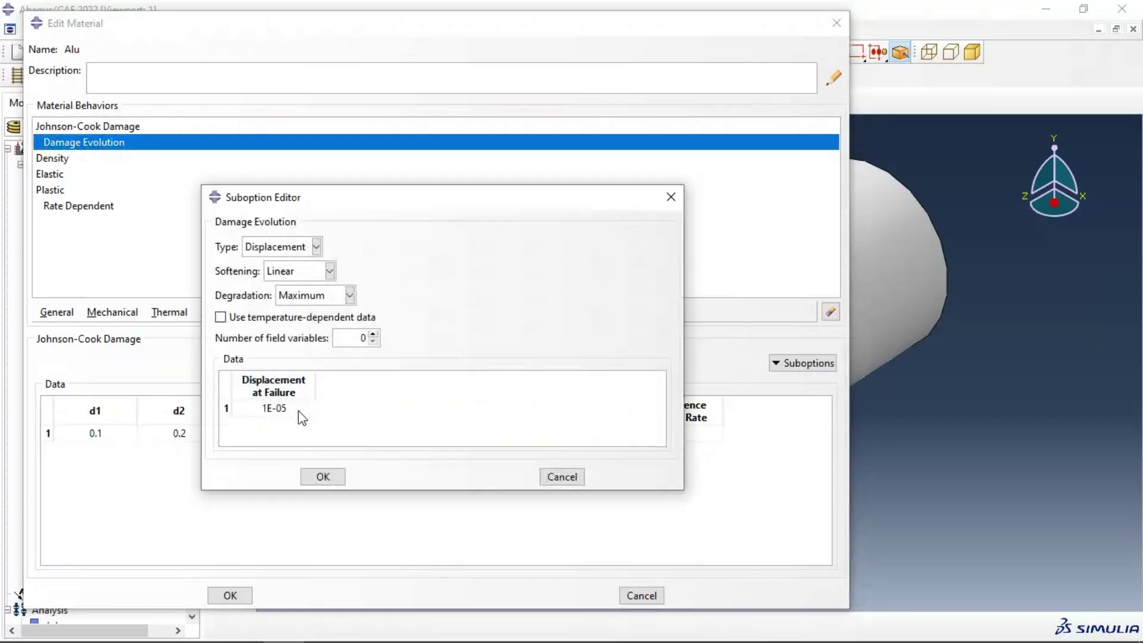
double_click(296, 408)
type("0.0001")
left_click(334, 480)
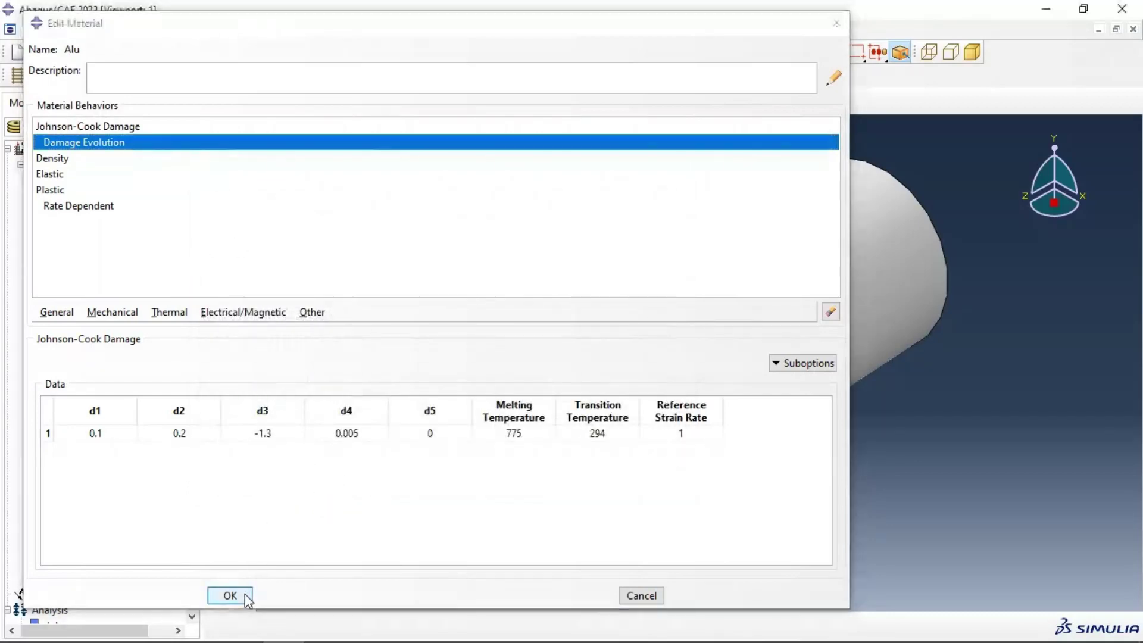
left_click(245, 594)
left_click(306, 106)
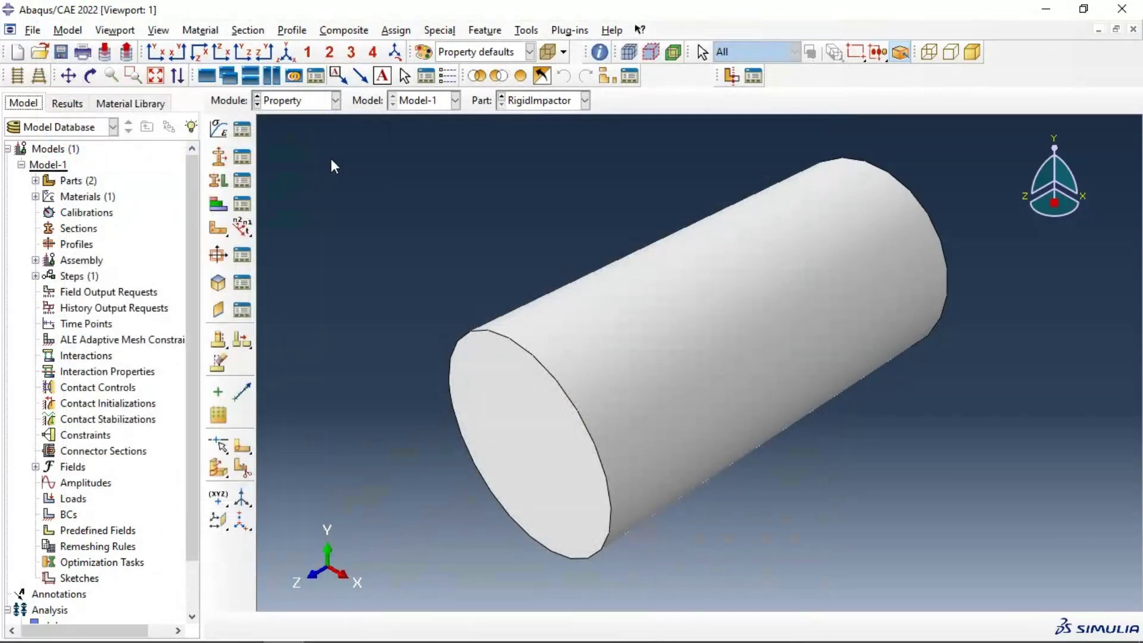
- Create a solid homogeneous section named Section-Alu that uses the Alu material
left_click(242, 159)
left_click(334, 208)
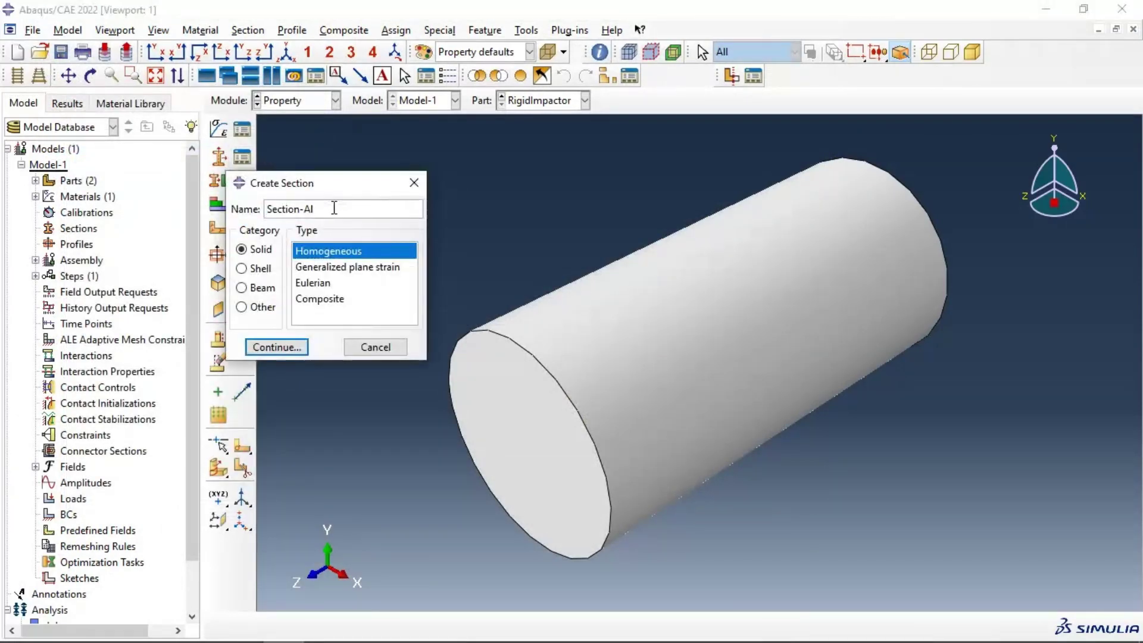
left_click(280, 347)
left_click(122, 309)
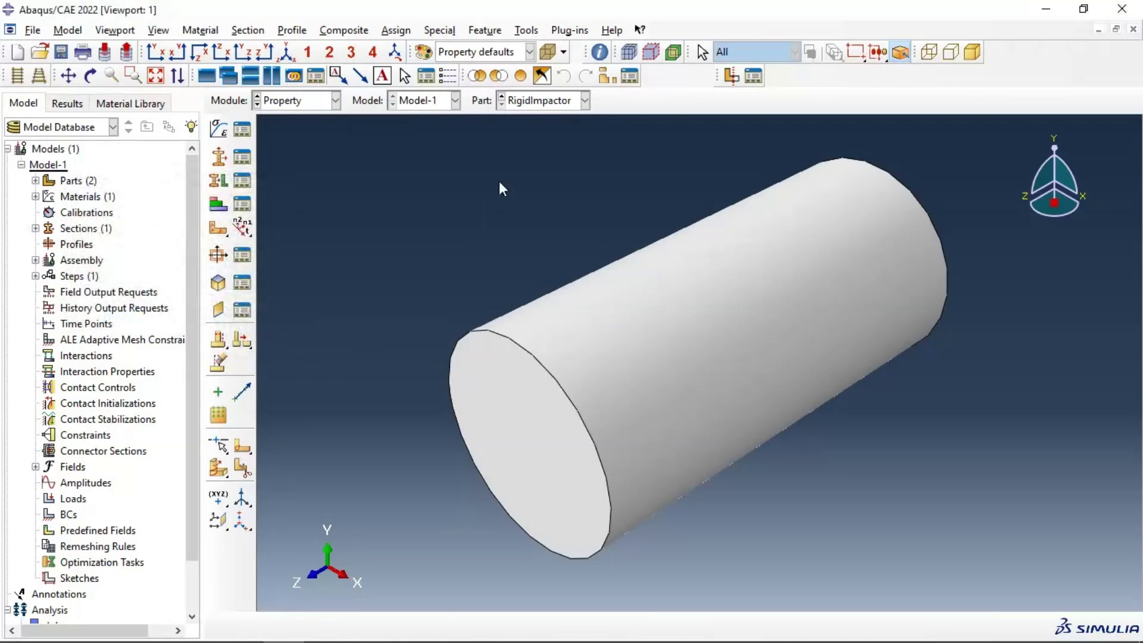
- Assign Section-Alu to all regions of the AluPlate part
left_click(567, 107)
left_click(553, 116)
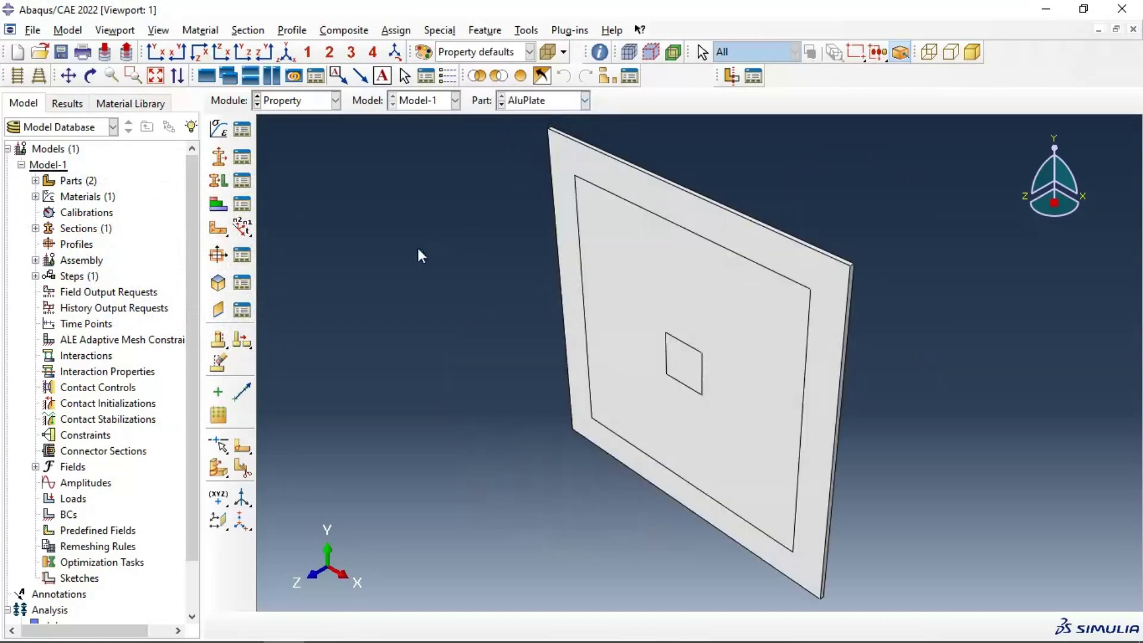
left_click(219, 181)
left_click_drag(405, 165, 1015, 523)
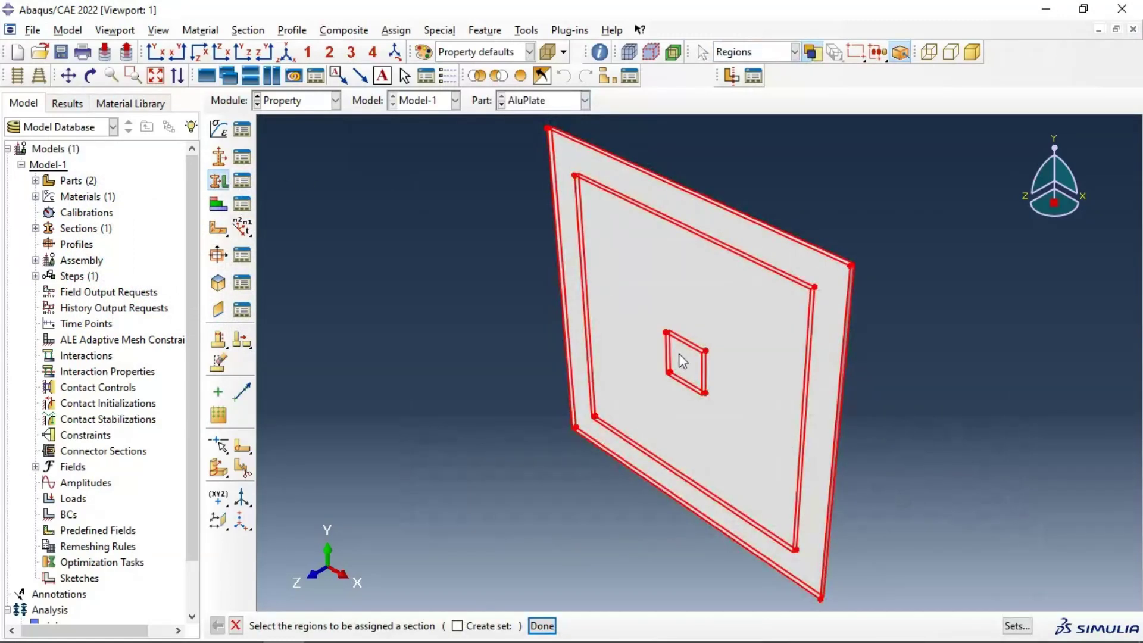
left_click(540, 626)
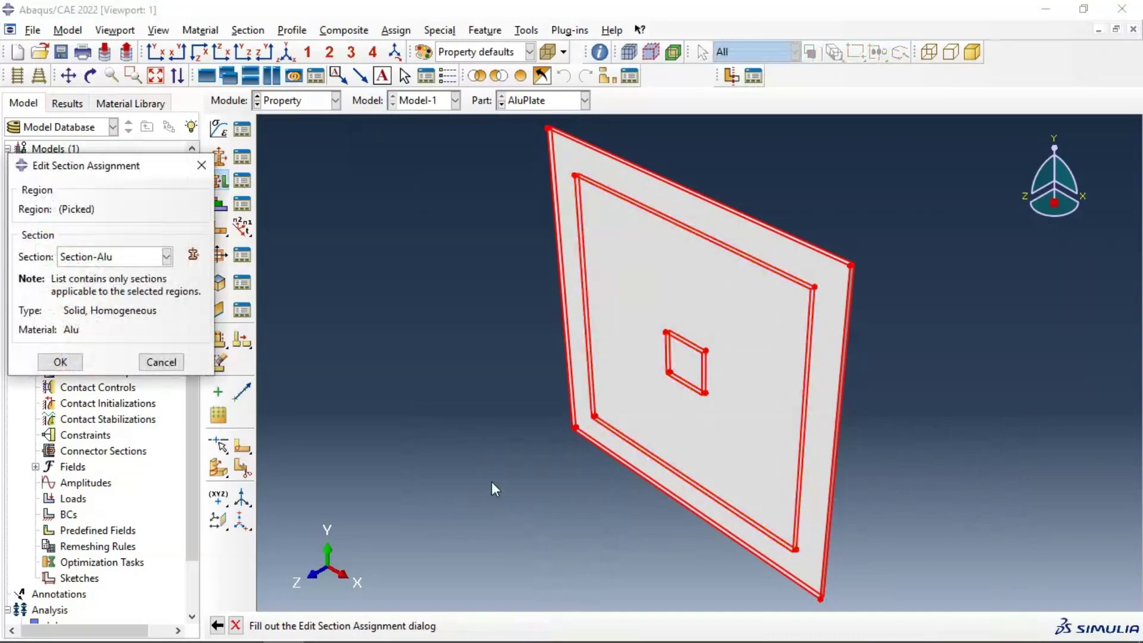
left_click(56, 359)
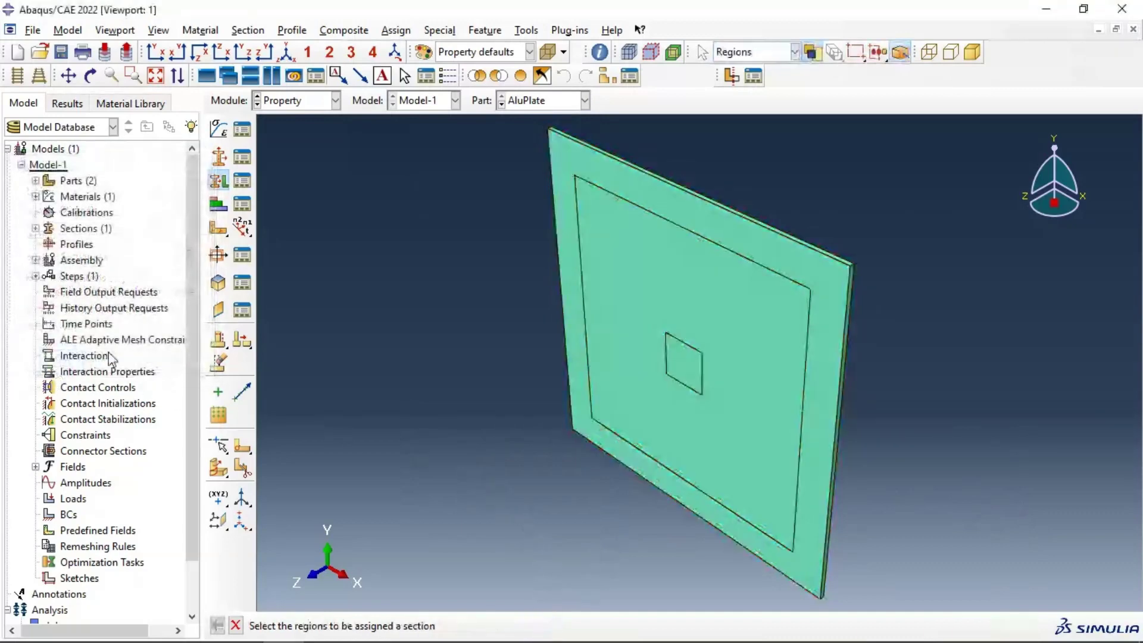
- Place a reference point at the centre of the RigidImpactor part's flat front face
left_click(306, 109)
left_click(298, 118)
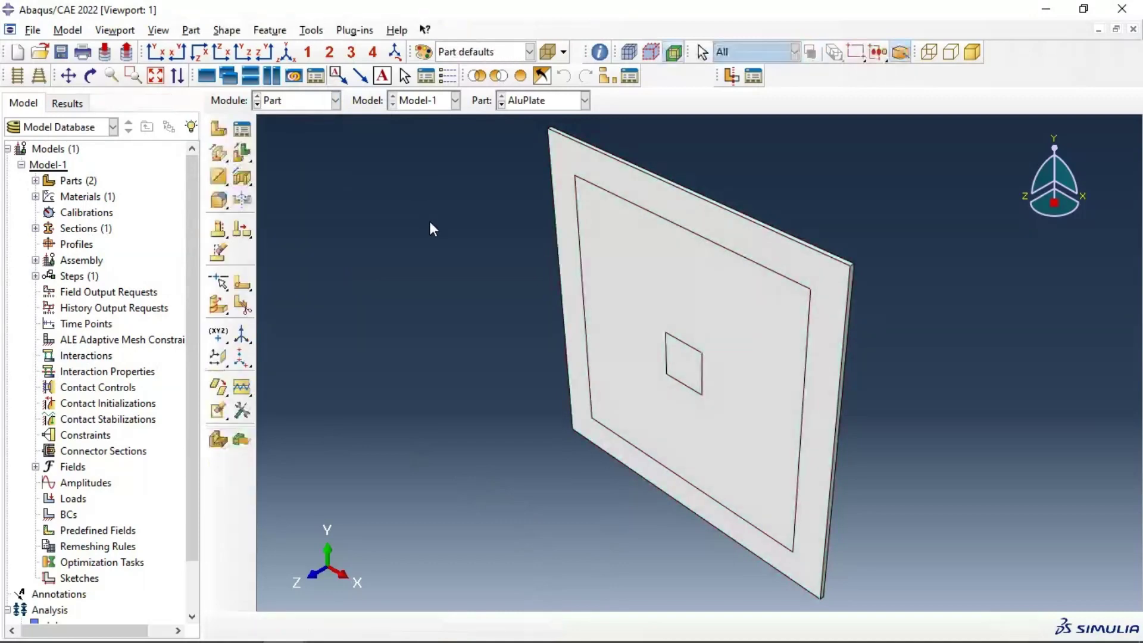
left_click(517, 105)
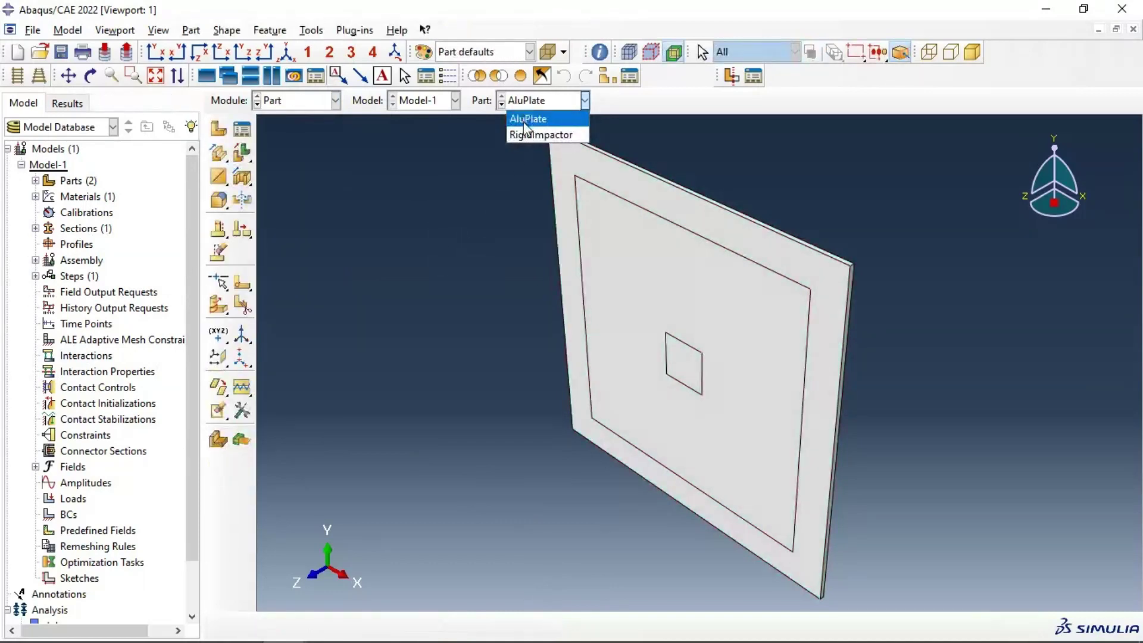
left_click(523, 131)
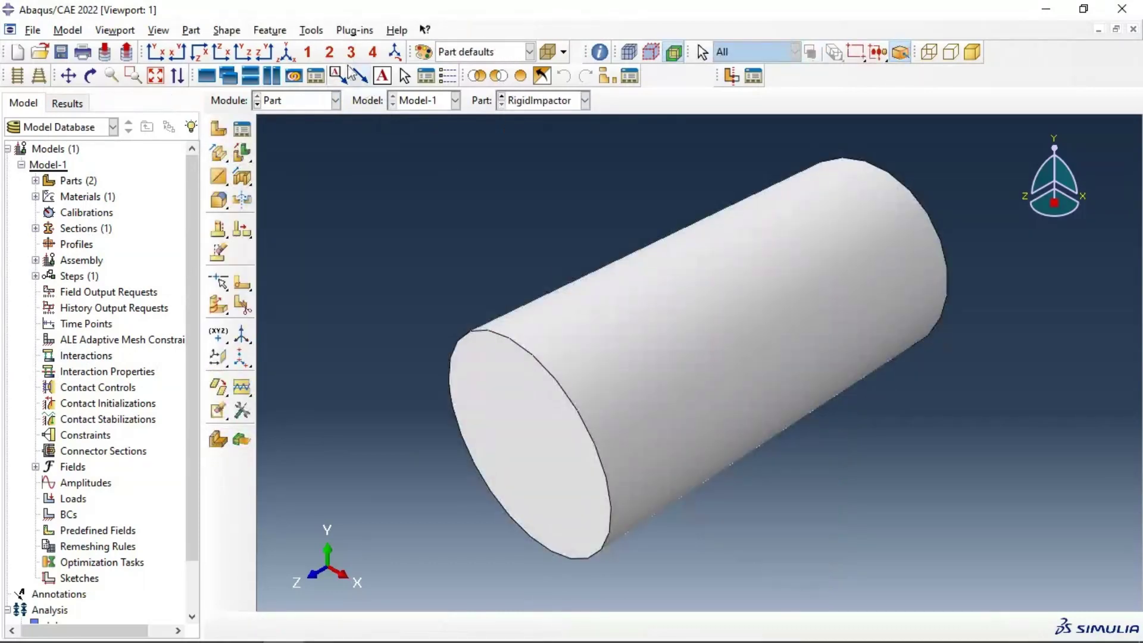
left_click(311, 30)
left_click(327, 66)
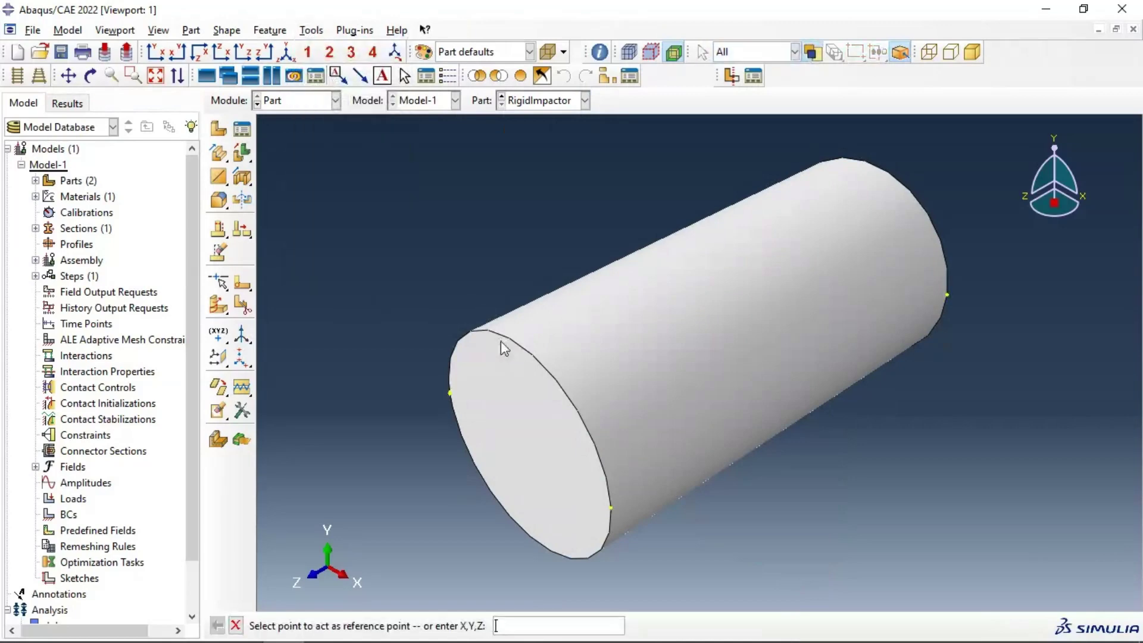
left_click(526, 448)
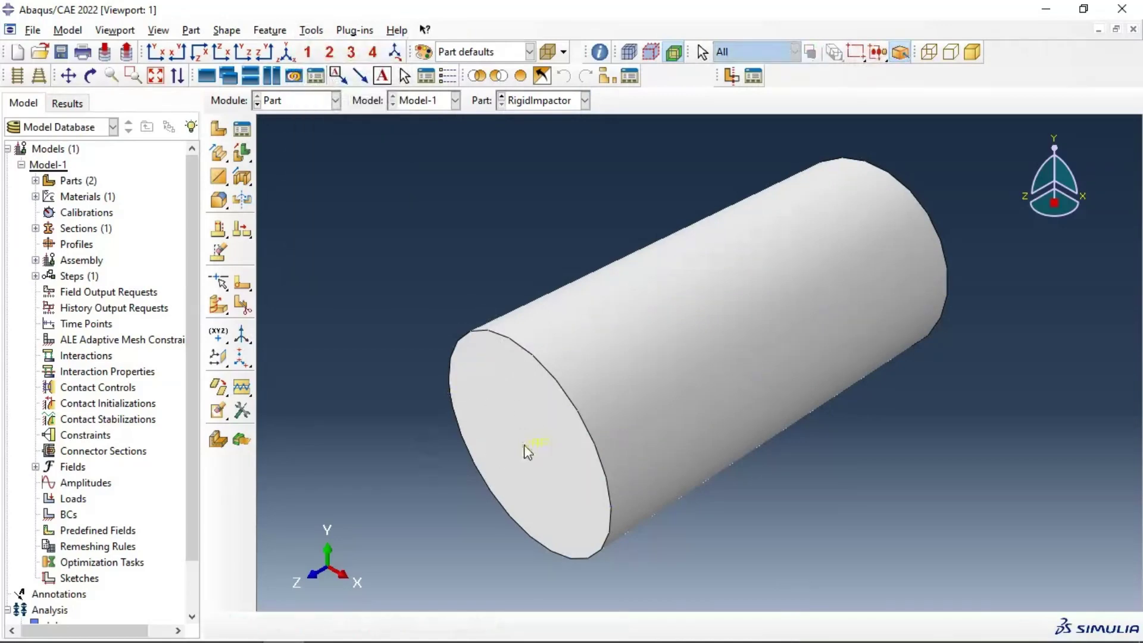
- Turn on the view cut for RigidImpactor and remove its solid cell so that only the hollow shell is left
left_click(243, 153)
left_click_drag(377, 197, 565, 304)
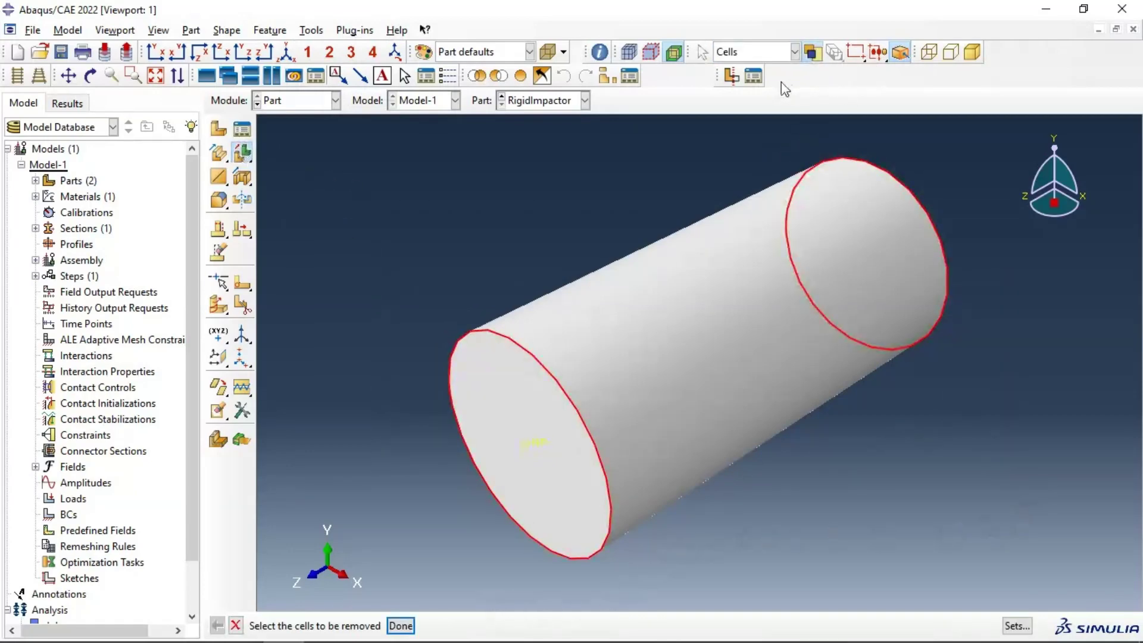
left_click(732, 77)
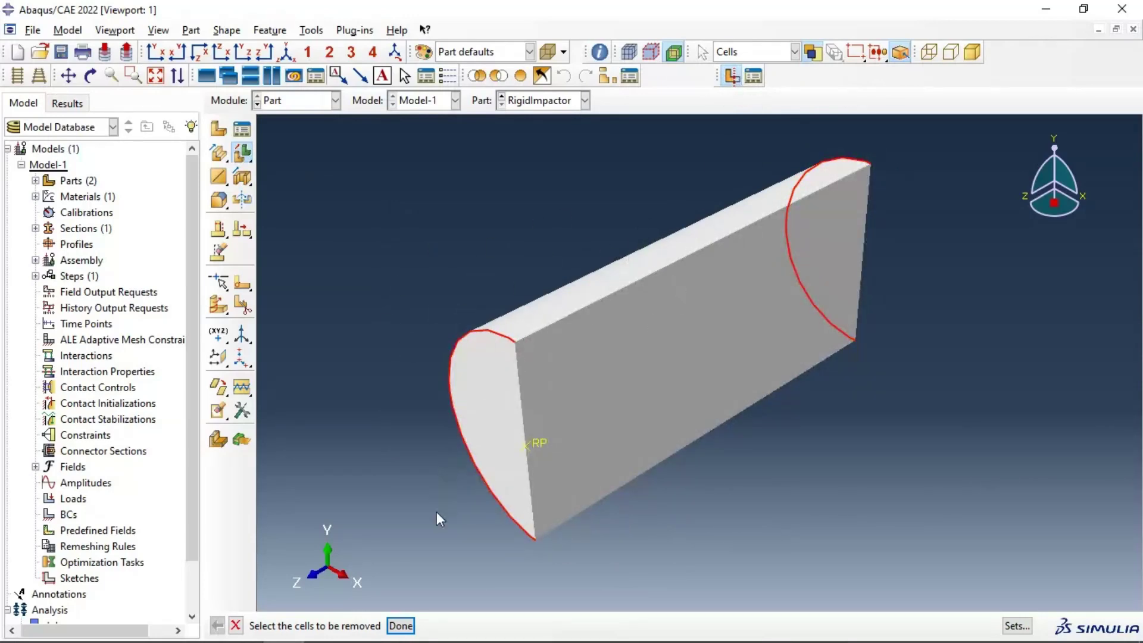
left_click(401, 626)
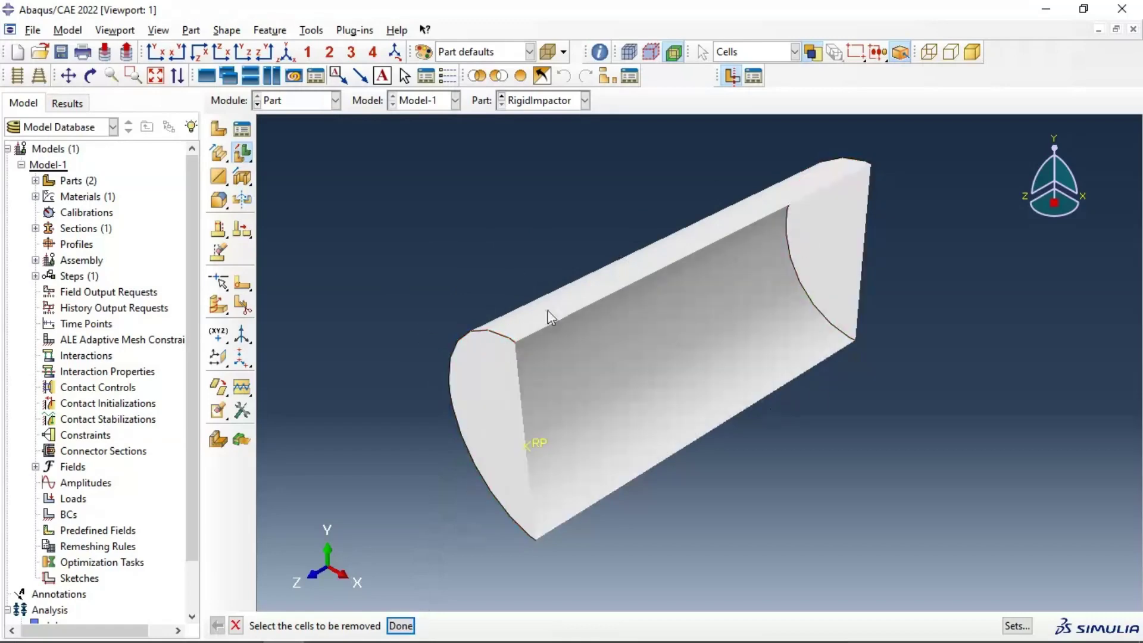
scroll(409, 260, "up", 3)
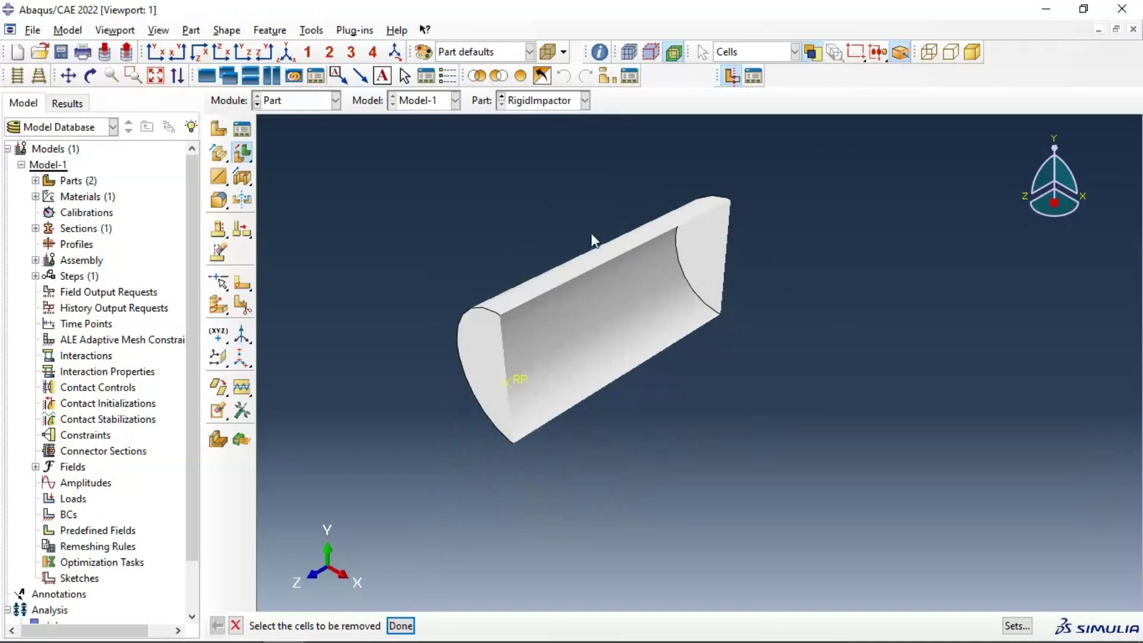
left_click(401, 626)
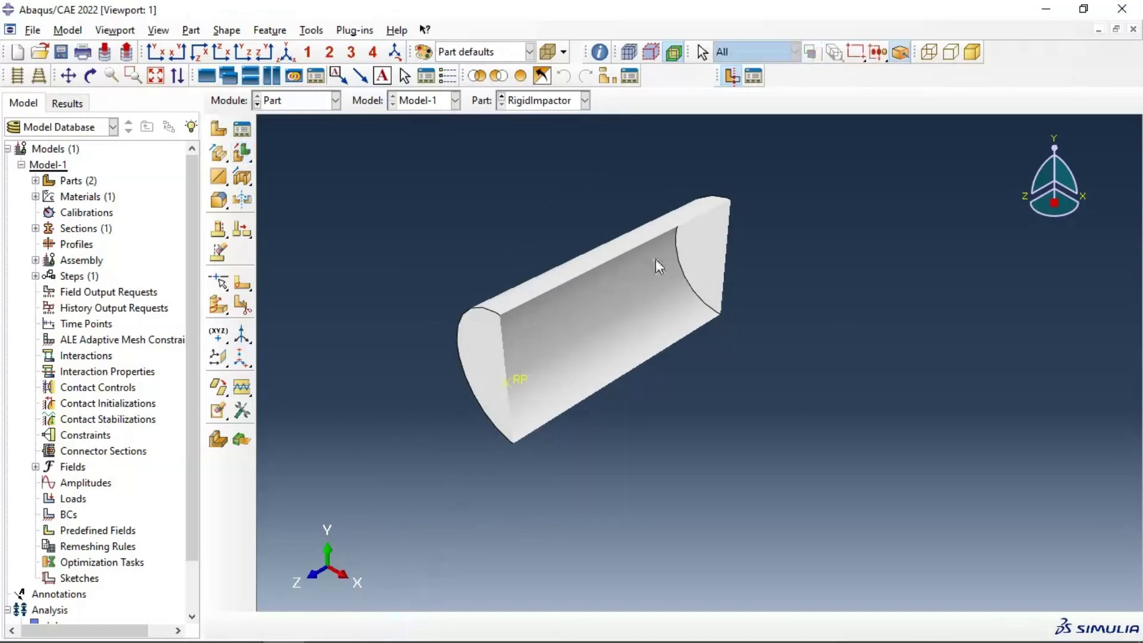
- Create dependent instances of AluPlate and RigidImpactor in the assembly
left_click(289, 103)
left_click(301, 151)
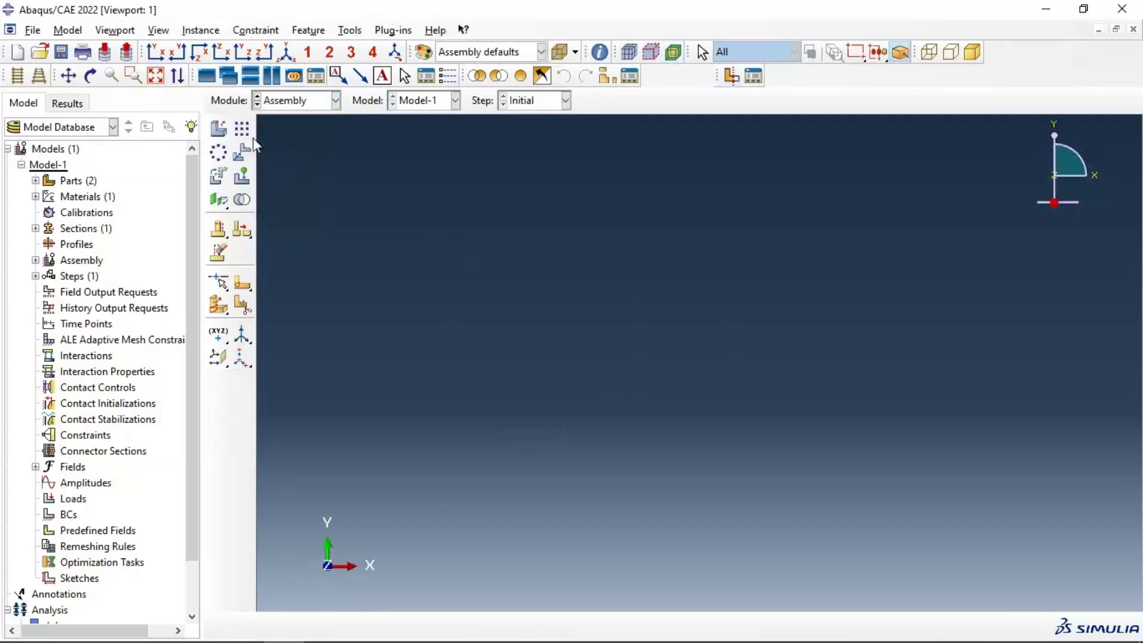
left_click(219, 129)
left_click_drag(89, 173, 94, 186)
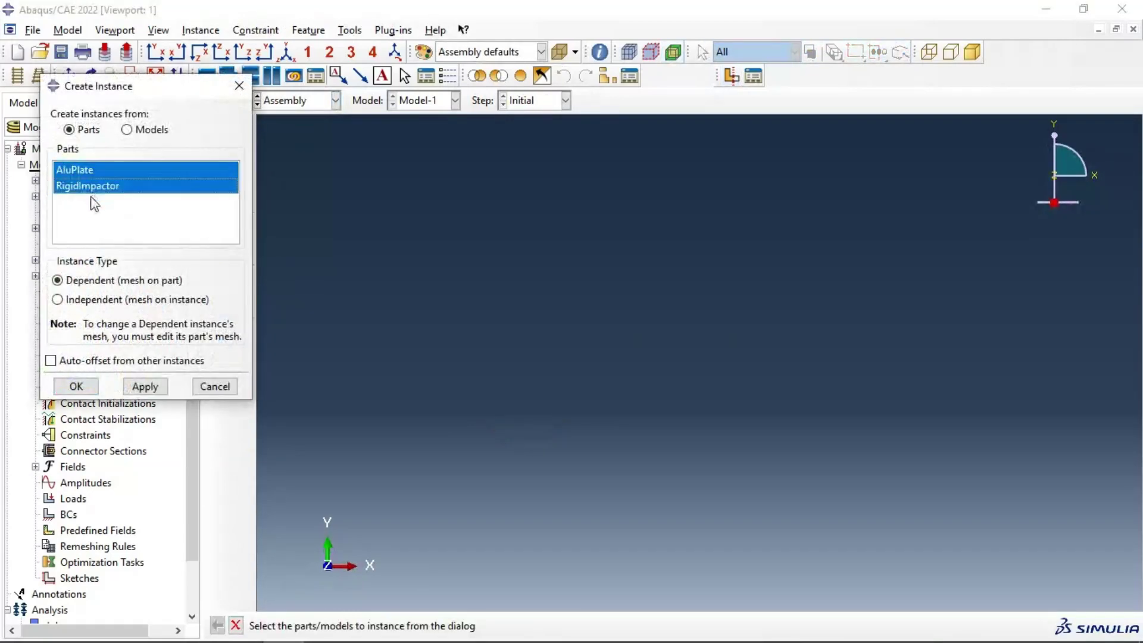
left_click(145, 386)
left_click(214, 386)
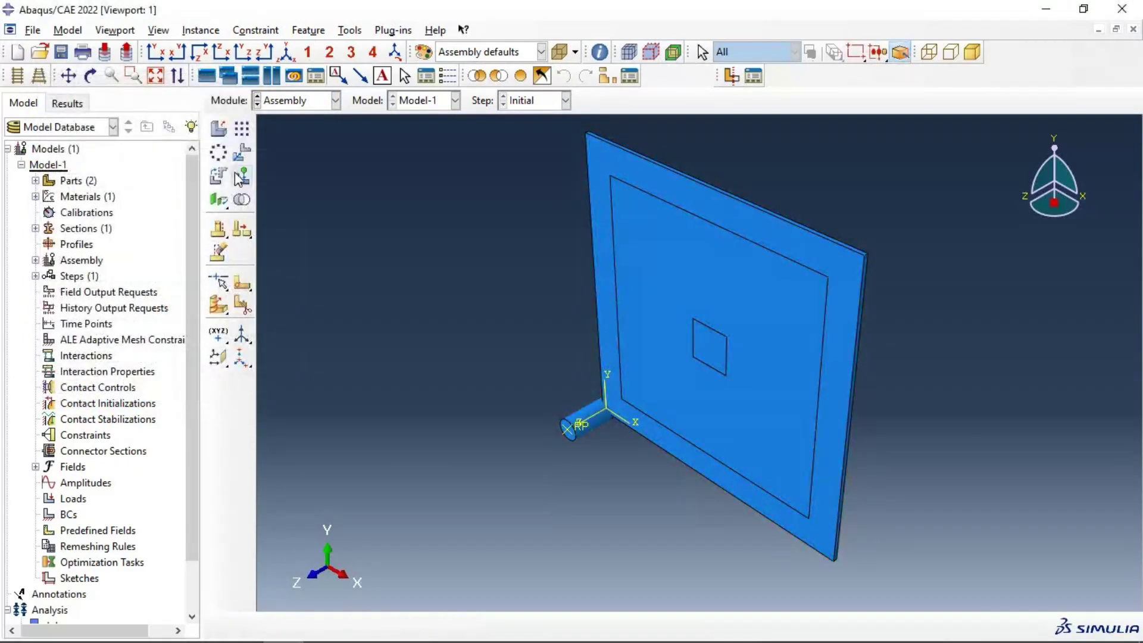
left_click(242, 156)
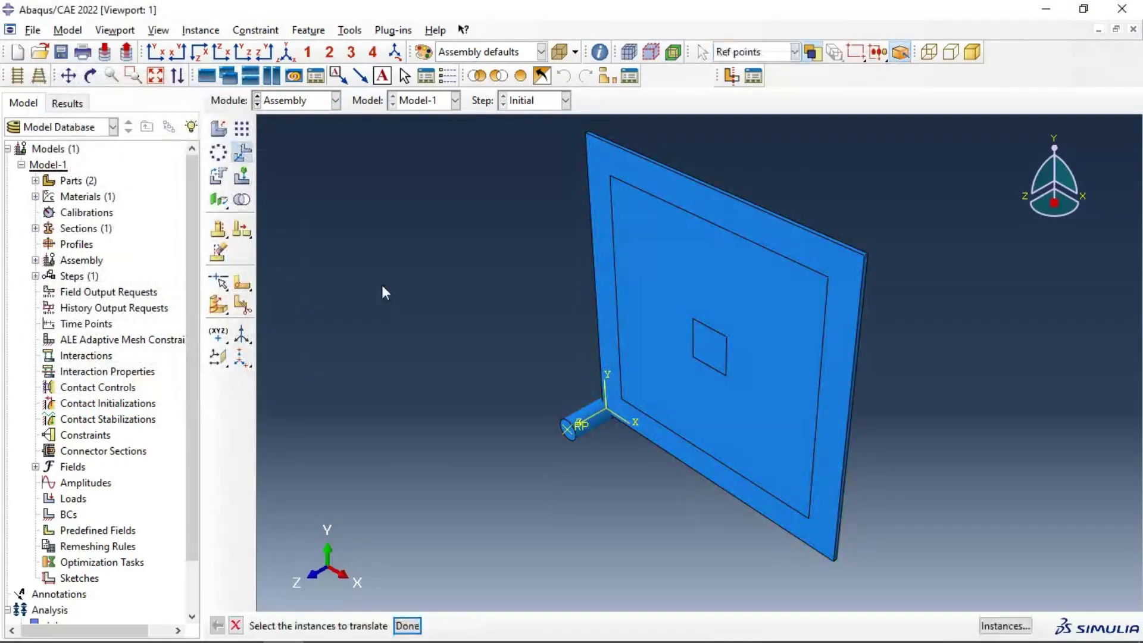
left_click(574, 430)
middle_click(600, 413)
scroll(600, 412, "up", 3)
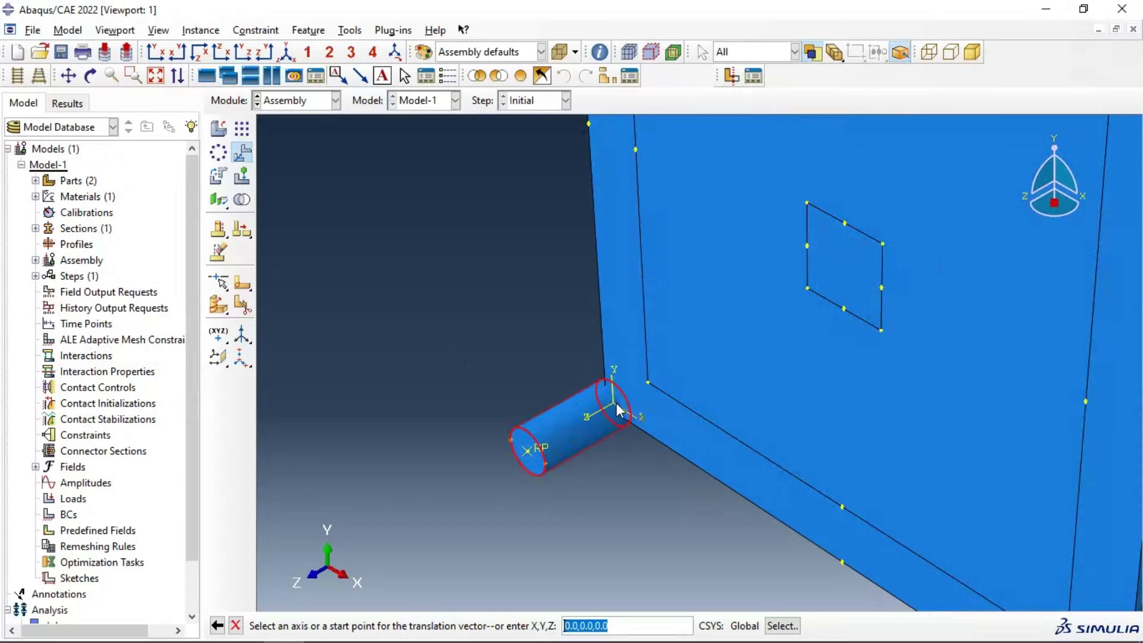
left_click(615, 405)
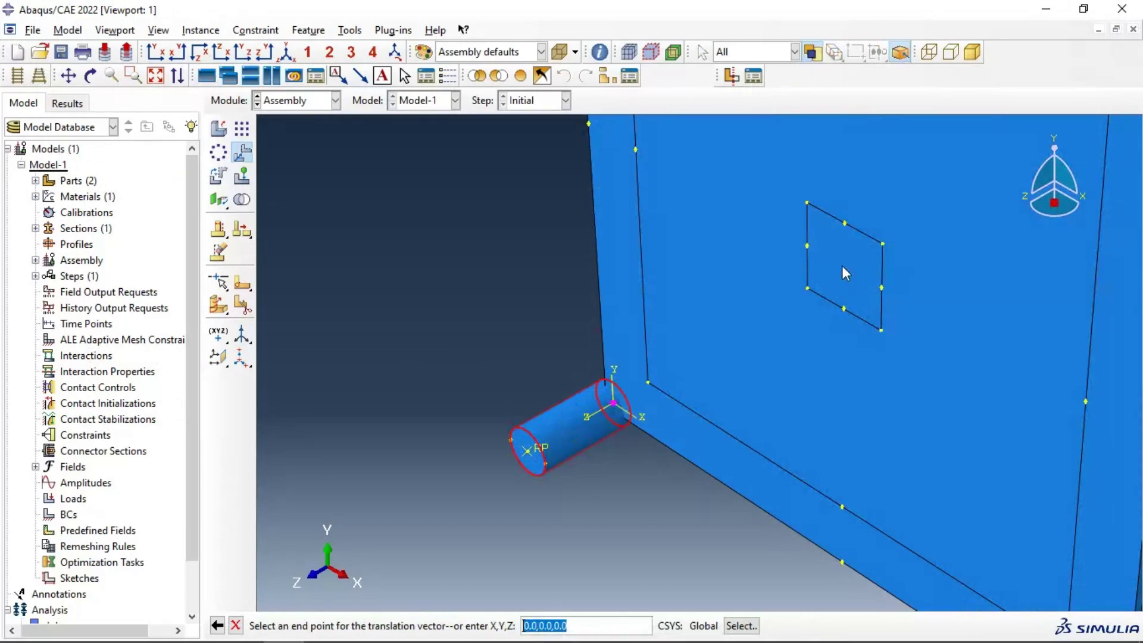
scroll(838, 268, "down", 3)
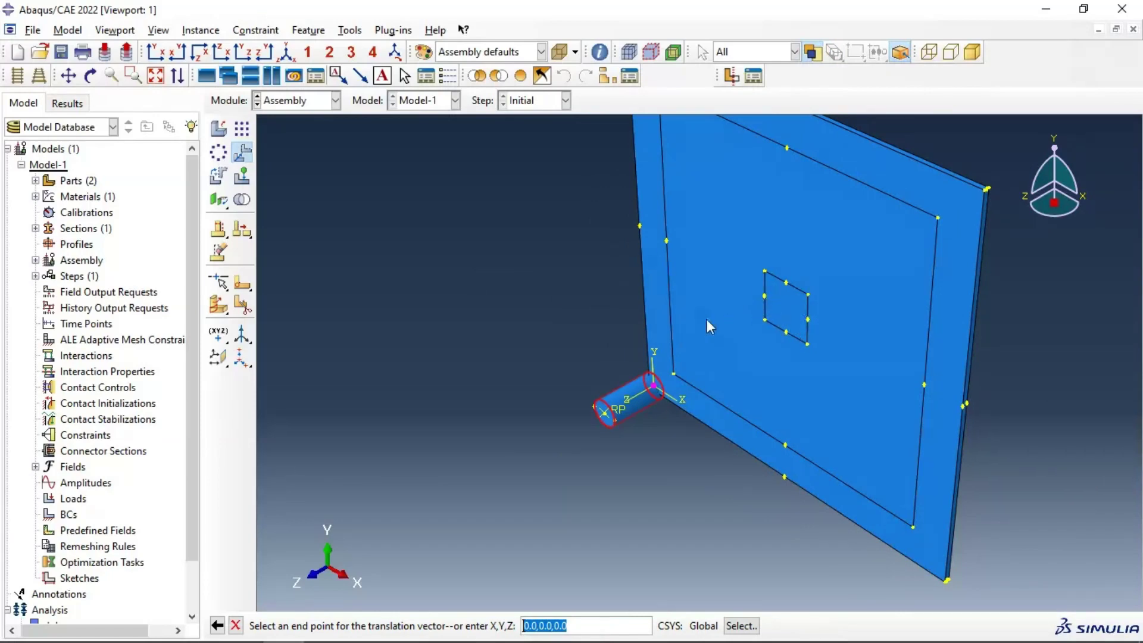
left_click(236, 625)
- Create a datum point midway between the upper and lower edge midpoints of the plate's small central square
left_click_drag(219, 335, 290, 338)
left_click(787, 284)
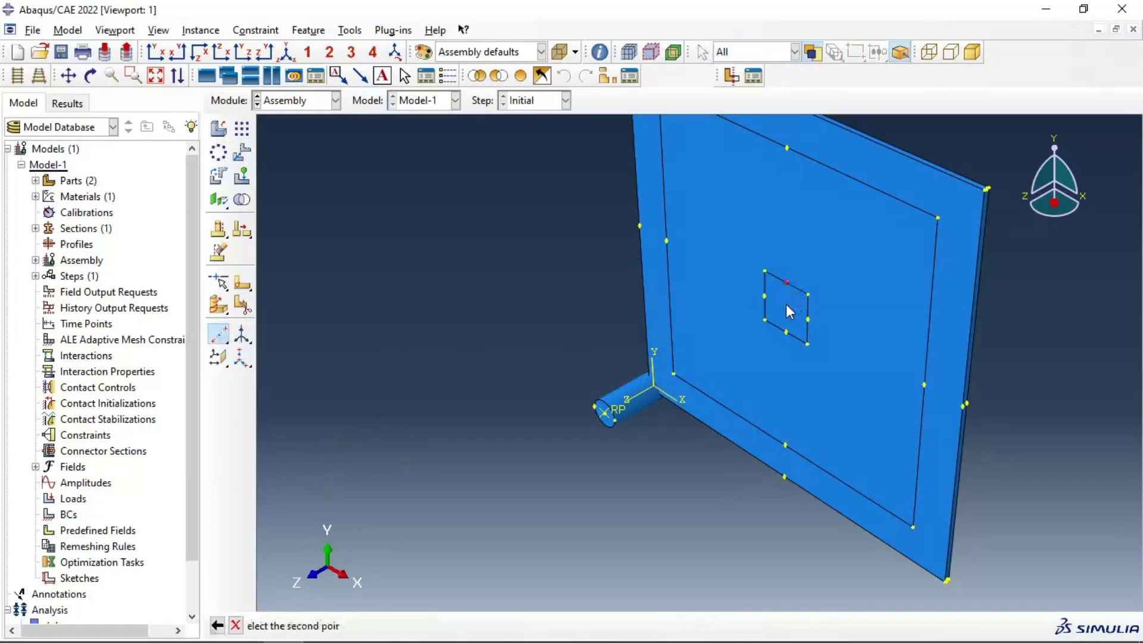
left_click(766, 320)
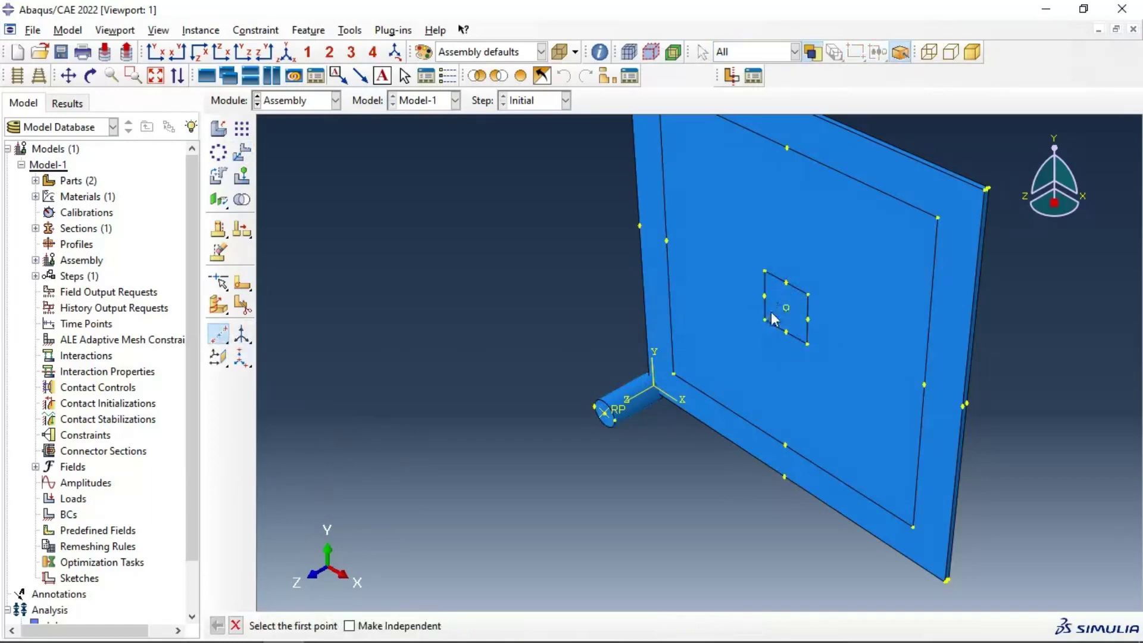
- Translate the impactor instance from the centre of its plate-side end face to the datum point at the plate's centre
left_click(243, 153)
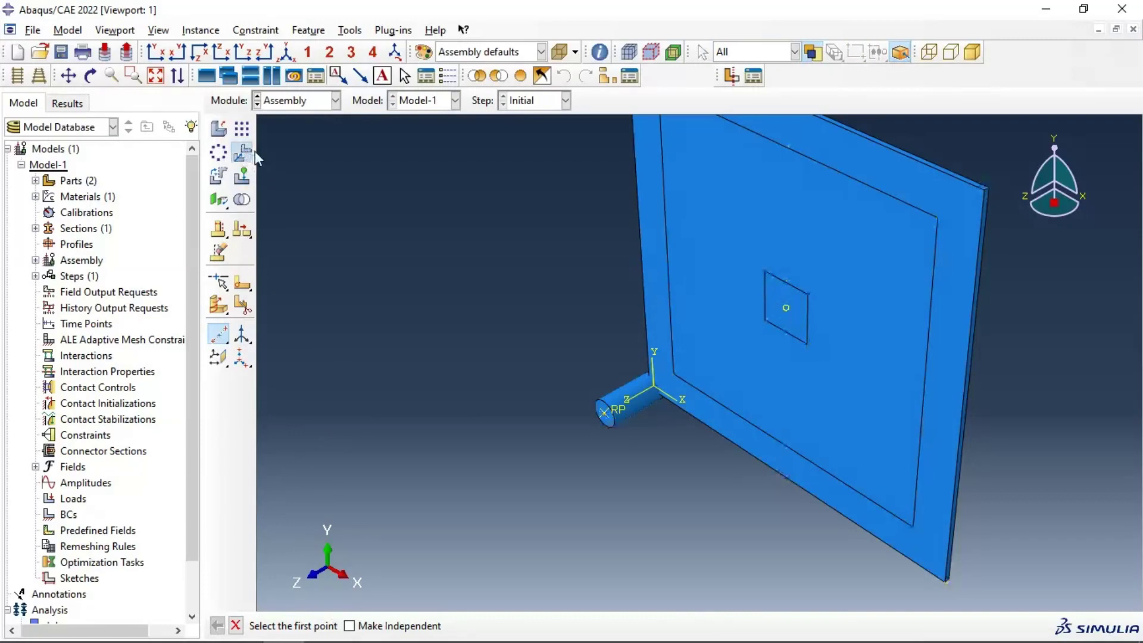
left_click(643, 398)
middle_click(649, 390)
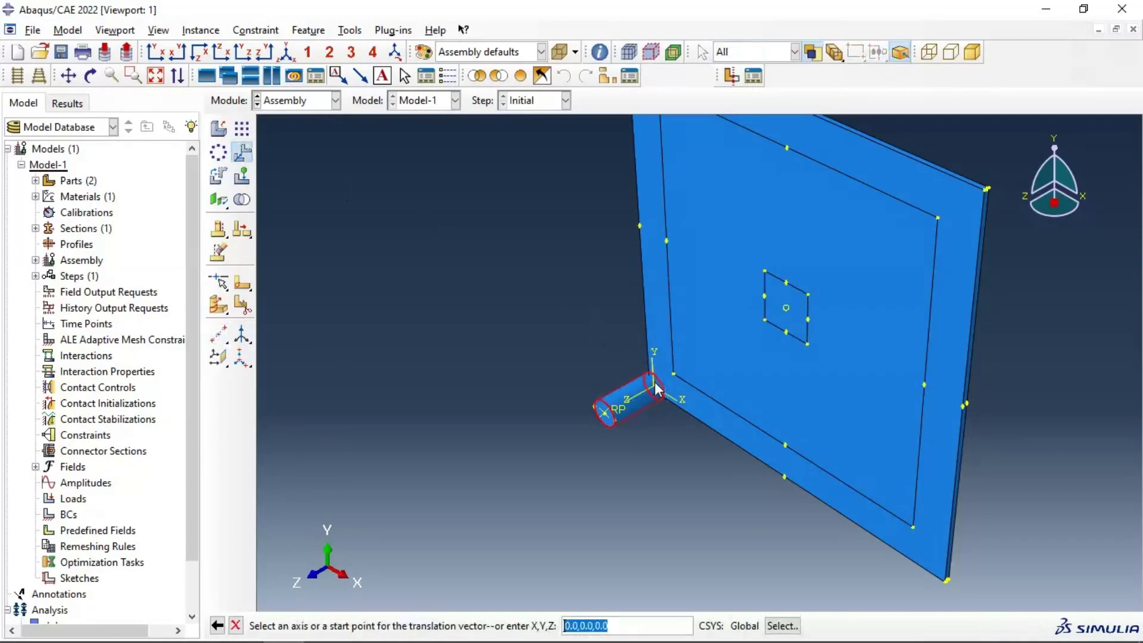
scroll(656, 393, "down", 3)
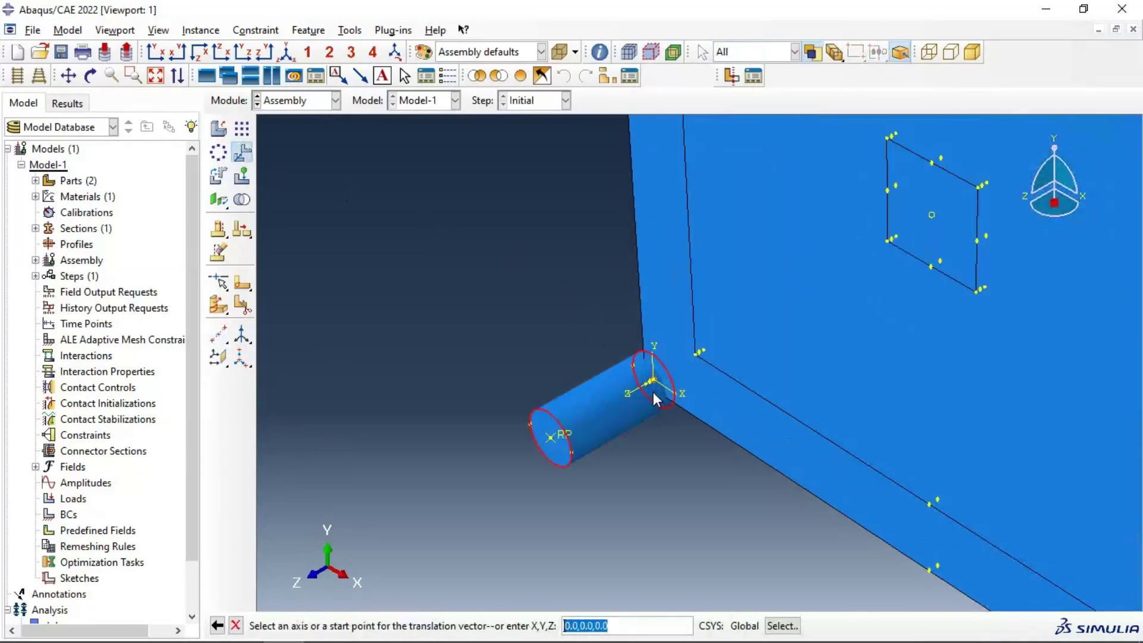
left_click(655, 379)
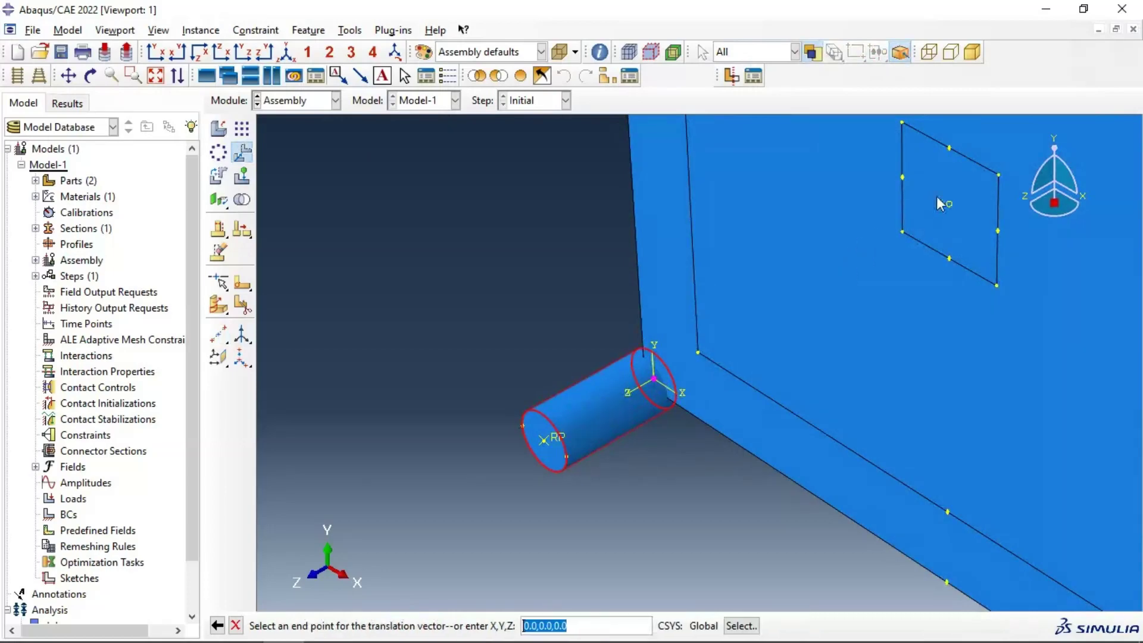
left_click(950, 205)
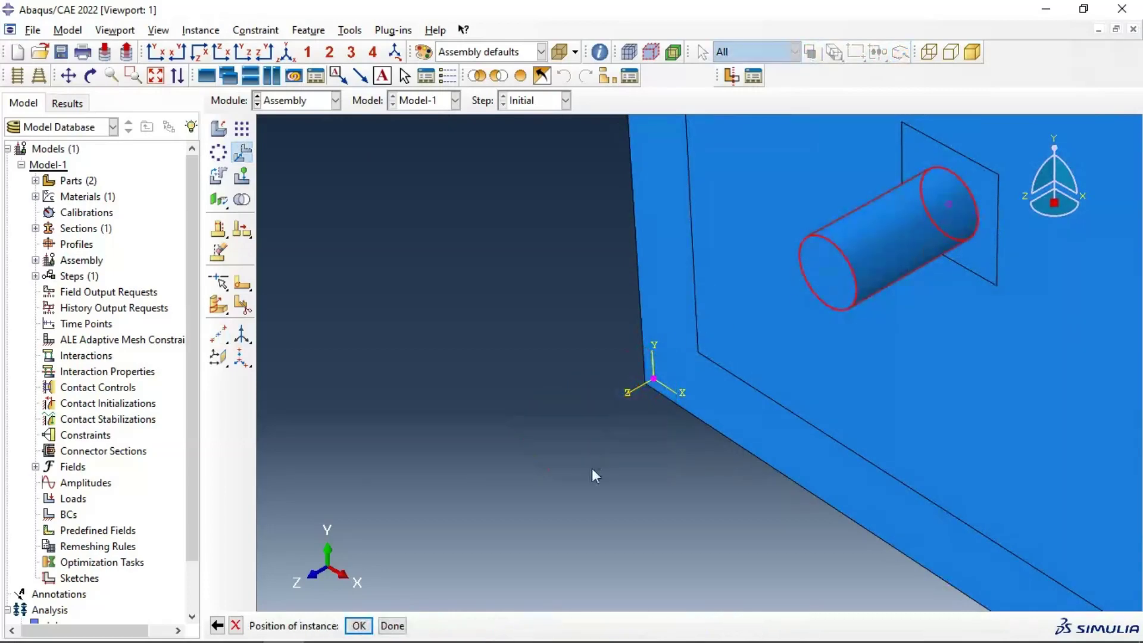
left_click(359, 626)
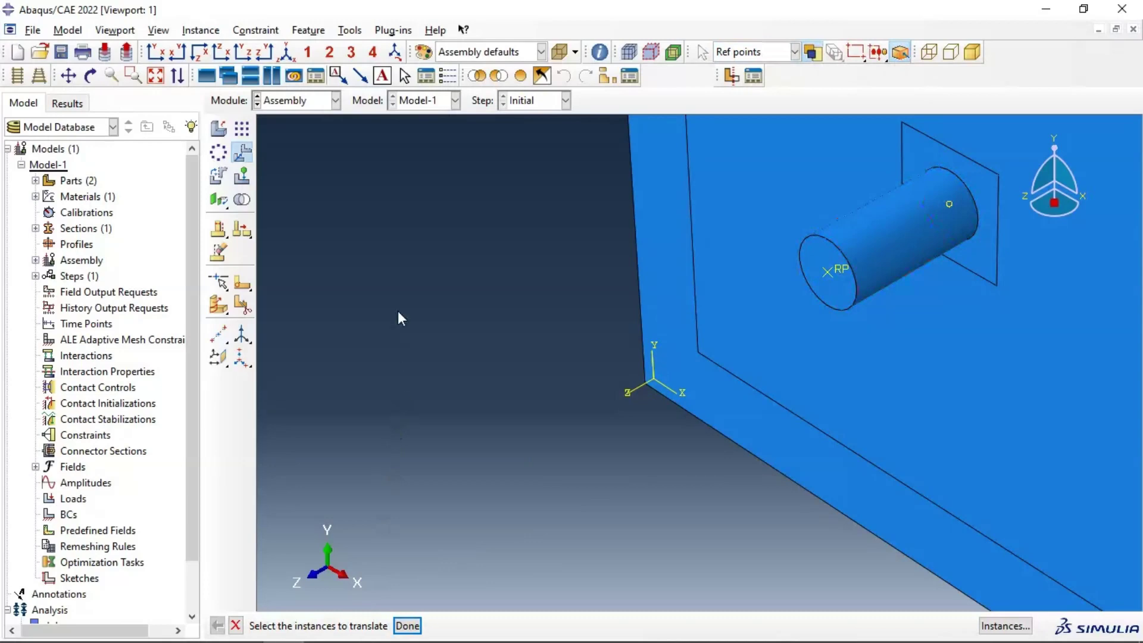
- Create a Dynamic, Explicit step named Step-1 after Initial with a time period of 5e-5
scroll(397, 312, "down", 1)
left_click(300, 101)
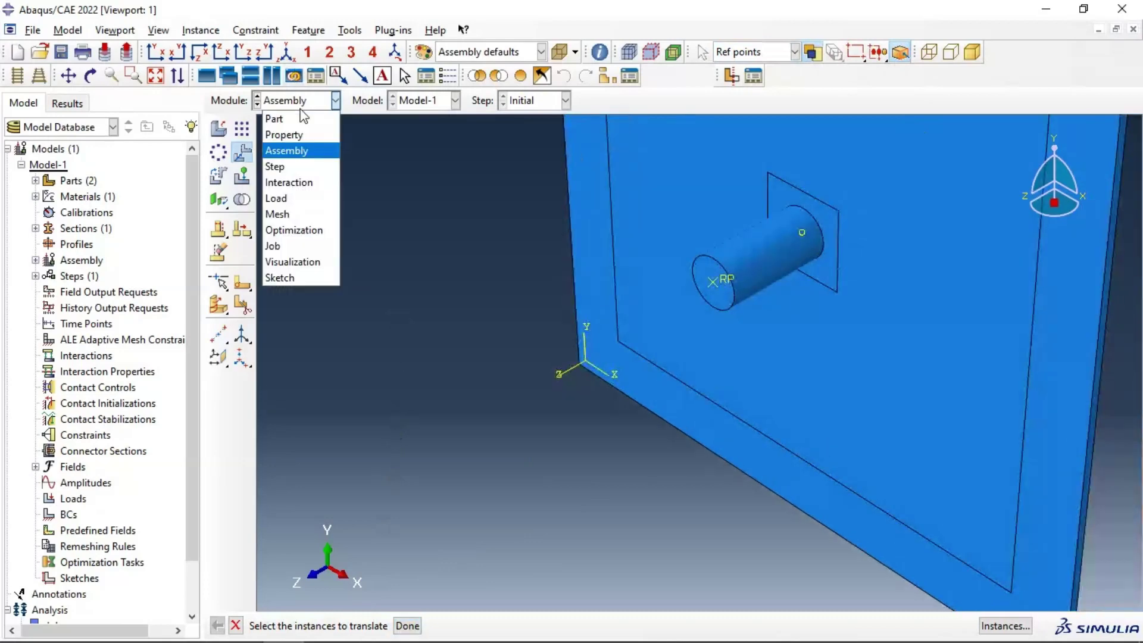
left_click(298, 167)
left_click(218, 129)
scroll(262, 402, "up", 2)
left_click(273, 419)
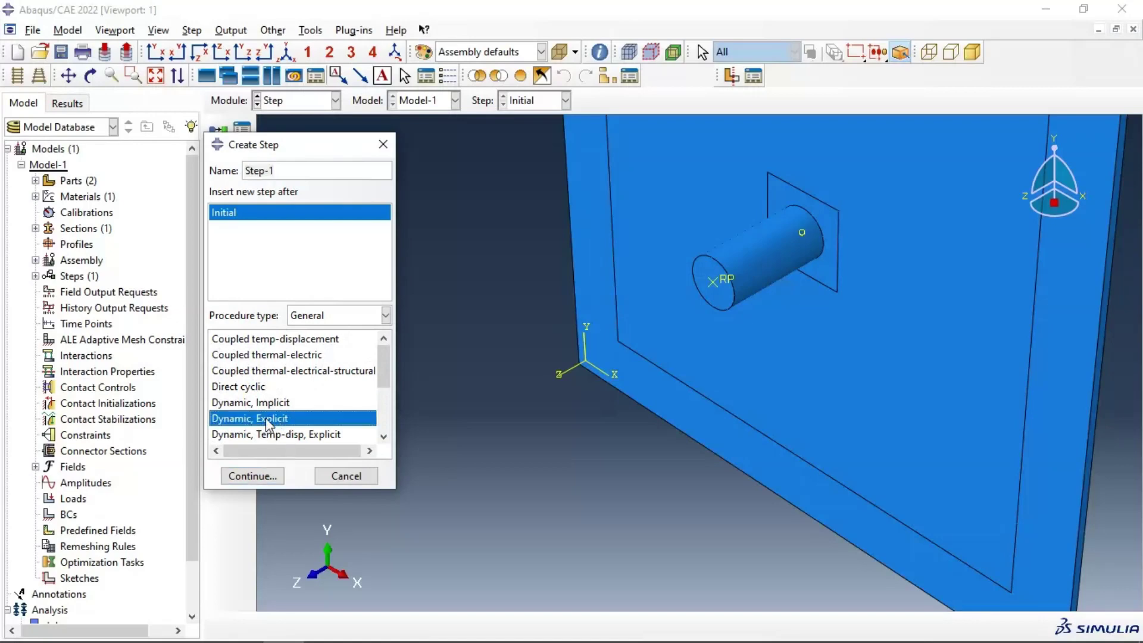
left_click(252, 476)
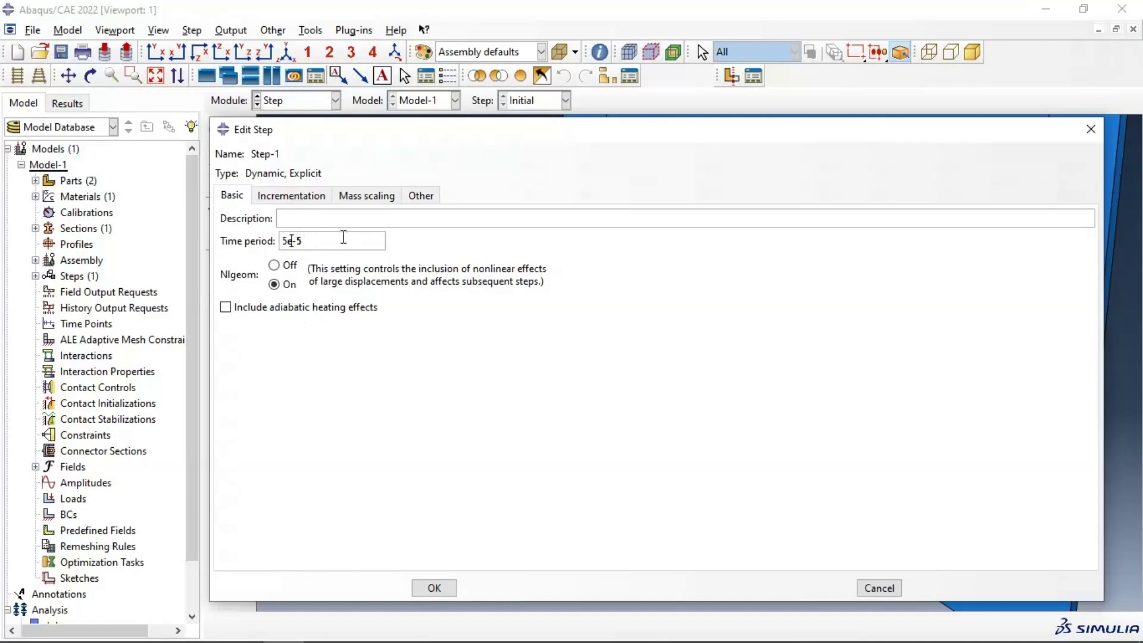
left_click(435, 587)
- Add the STATUS variable to the F-Output-1 field output request and switch to the Interaction module
left_click(241, 157)
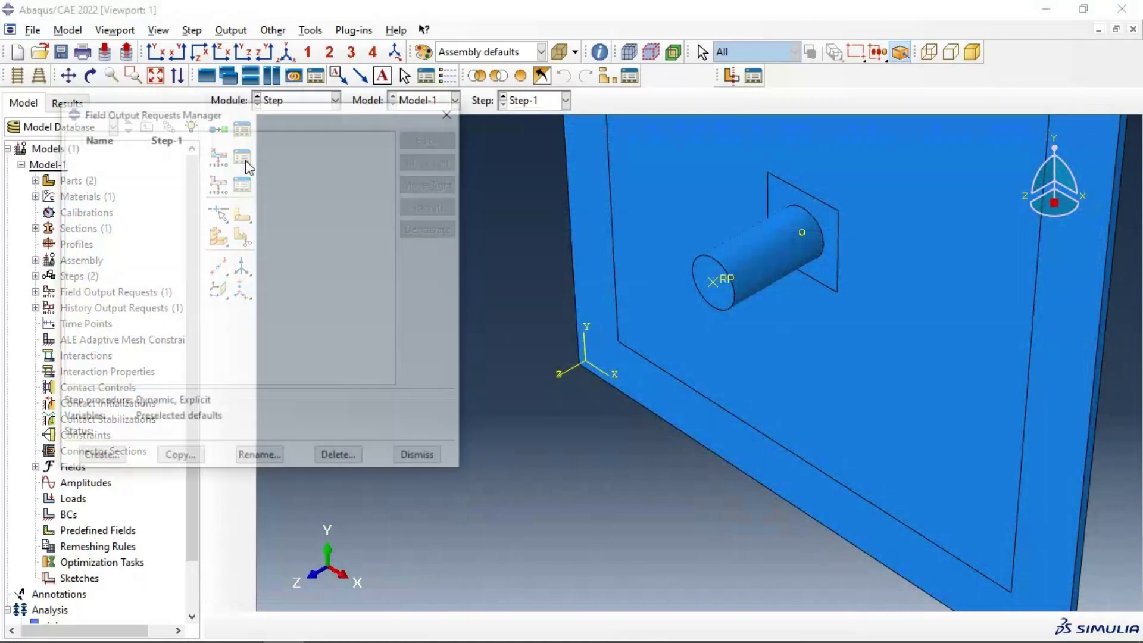
left_click(431, 139)
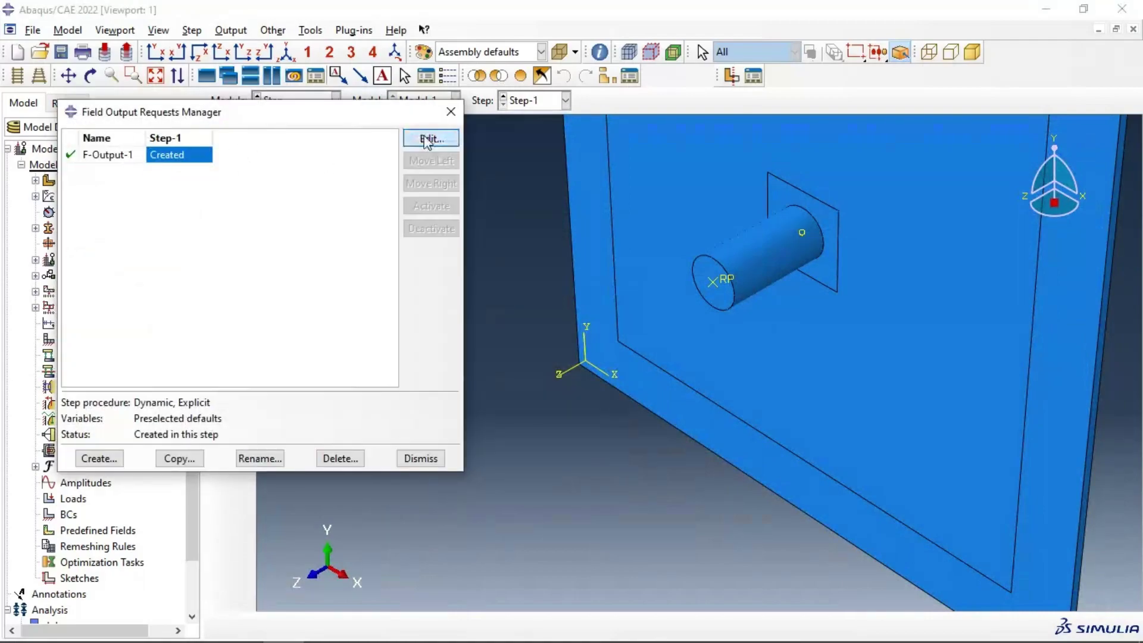
left_click_drag(285, 59, 329, 37)
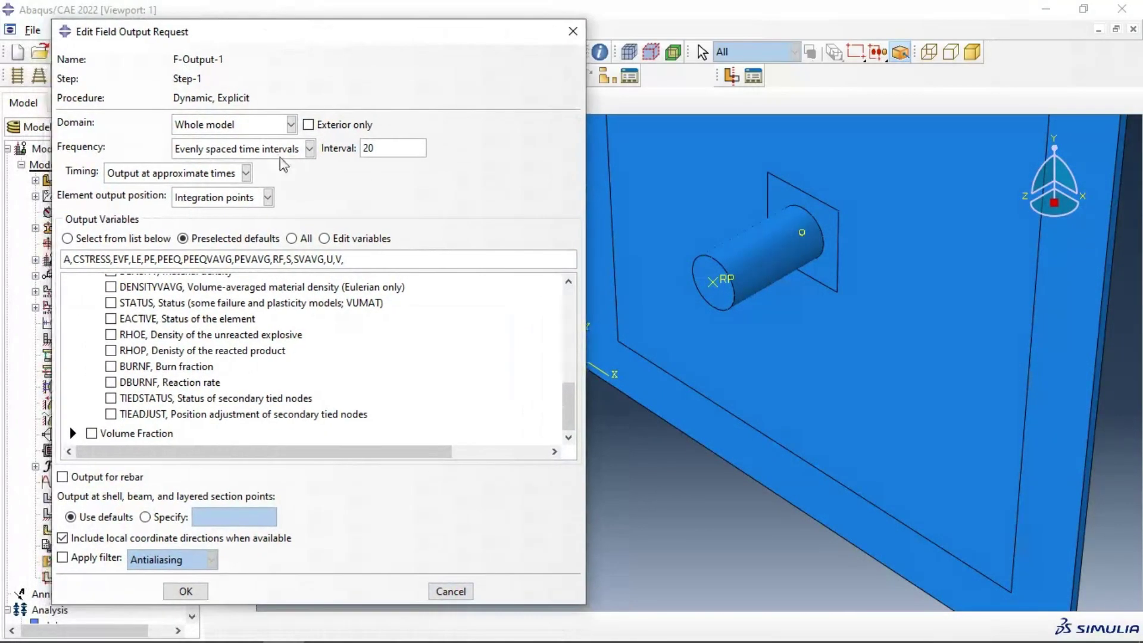
scroll(203, 318, "up", 3)
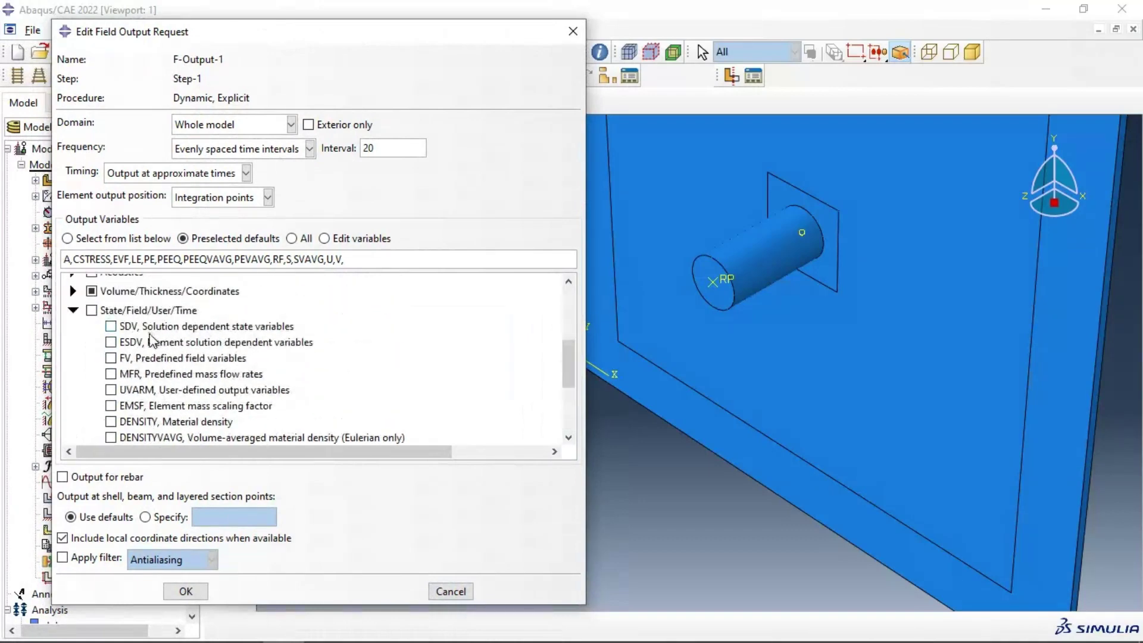
scroll(137, 336, "down", 2)
left_click(138, 354)
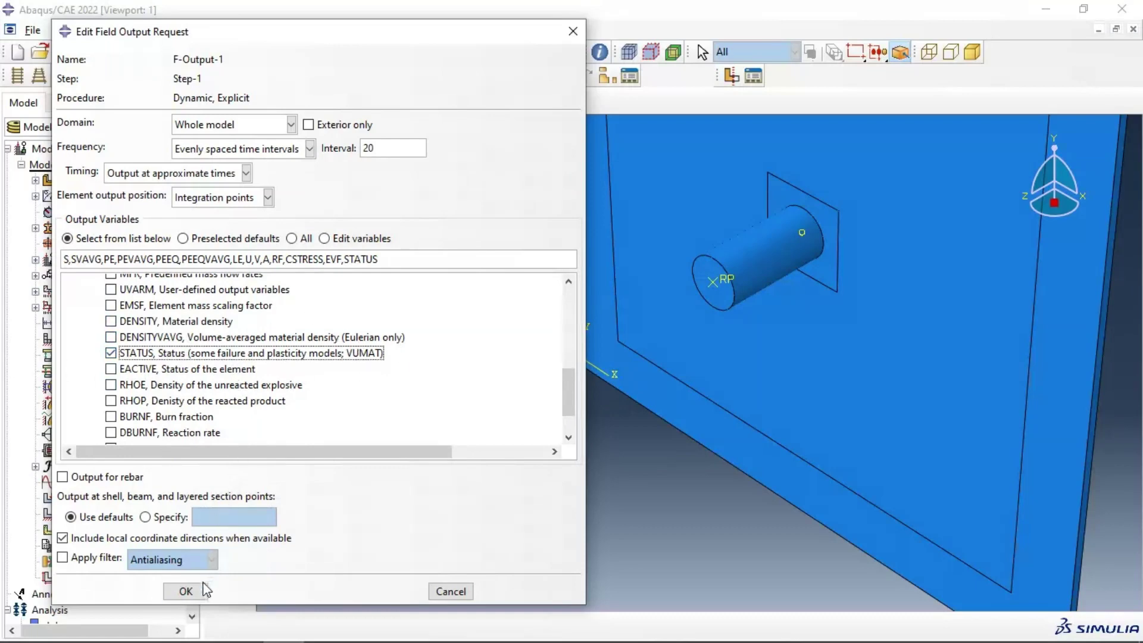
left_click(185, 591)
left_click(420, 459)
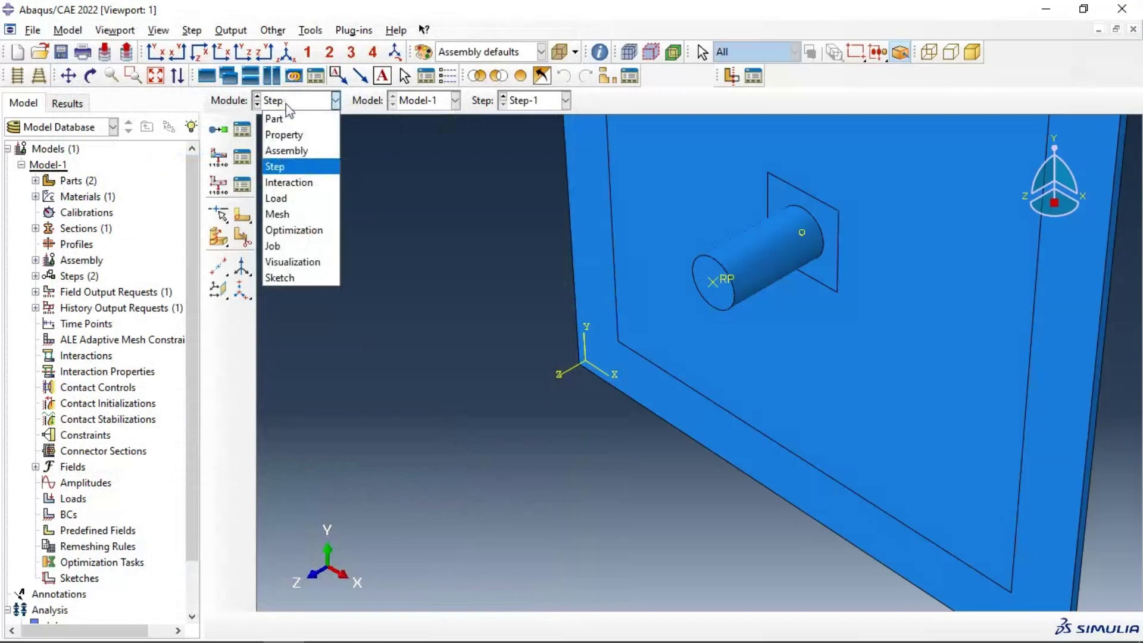
left_click(296, 182)
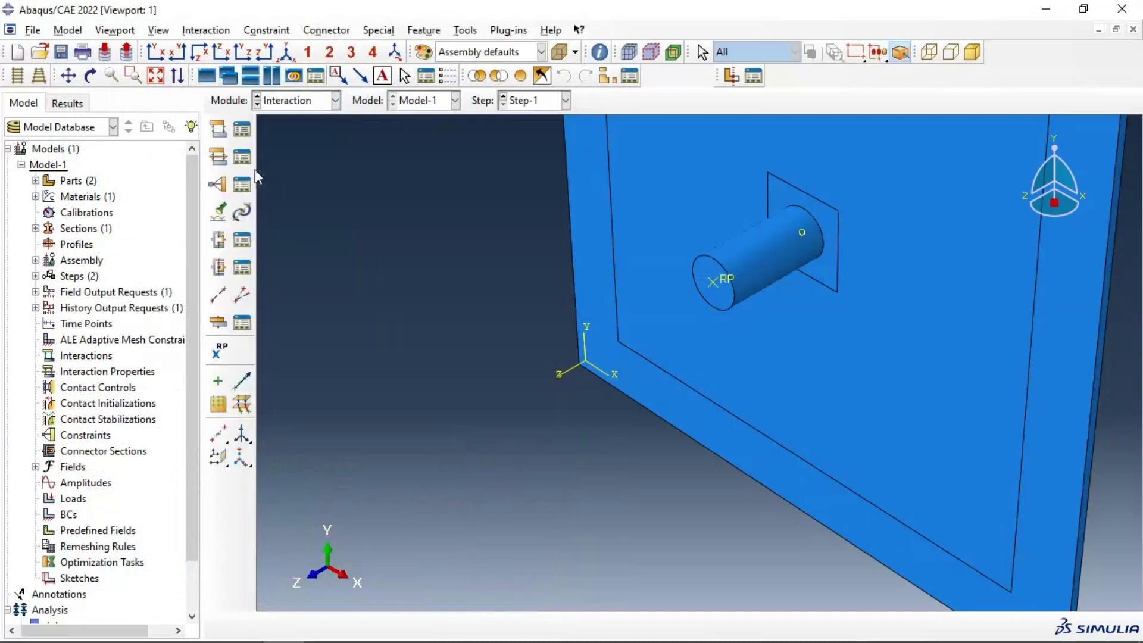
- Create the contact interaction property IntProp-1 with Normal Behavior set to "Hard" Contact and separation allowed after contact
left_click(218, 157)
left_click_drag(308, 143, 321, 188)
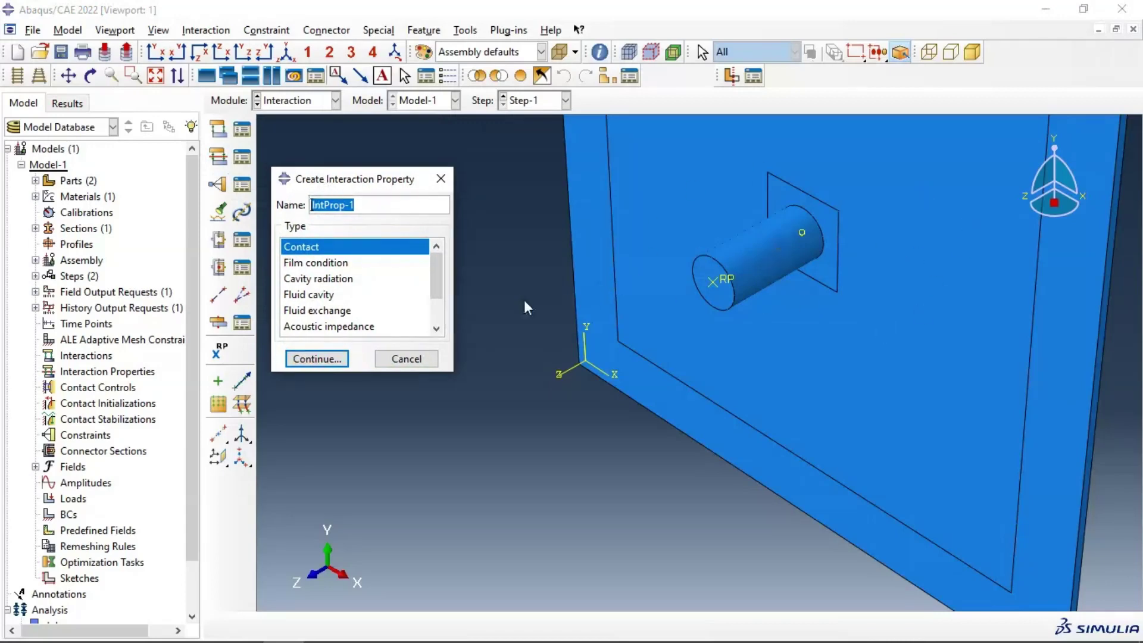
left_click(316, 359)
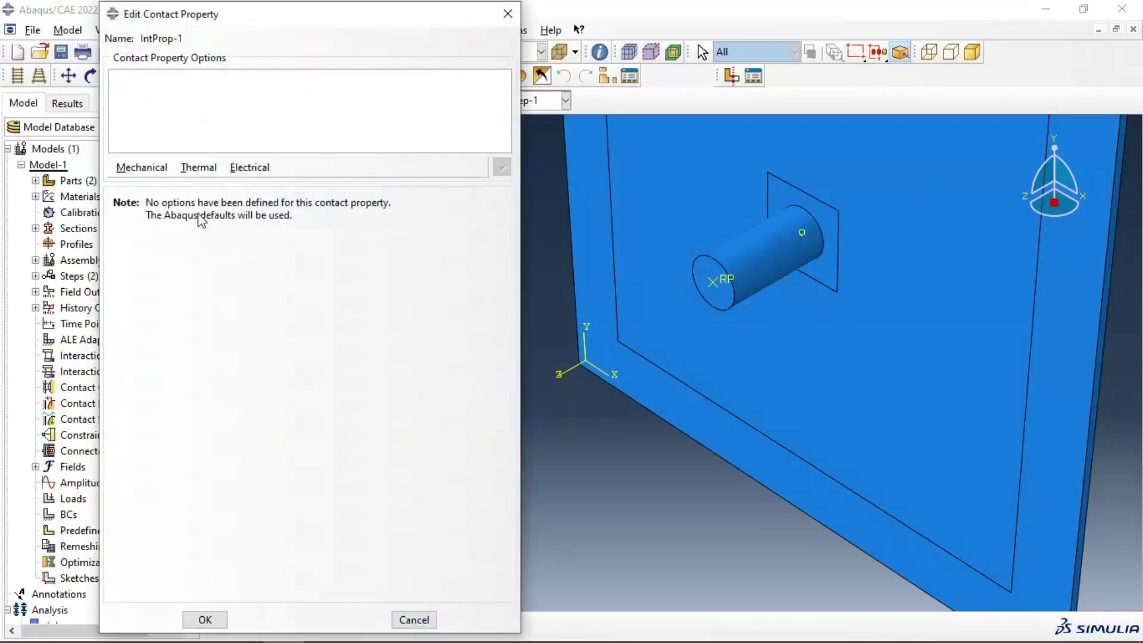
left_click(128, 168)
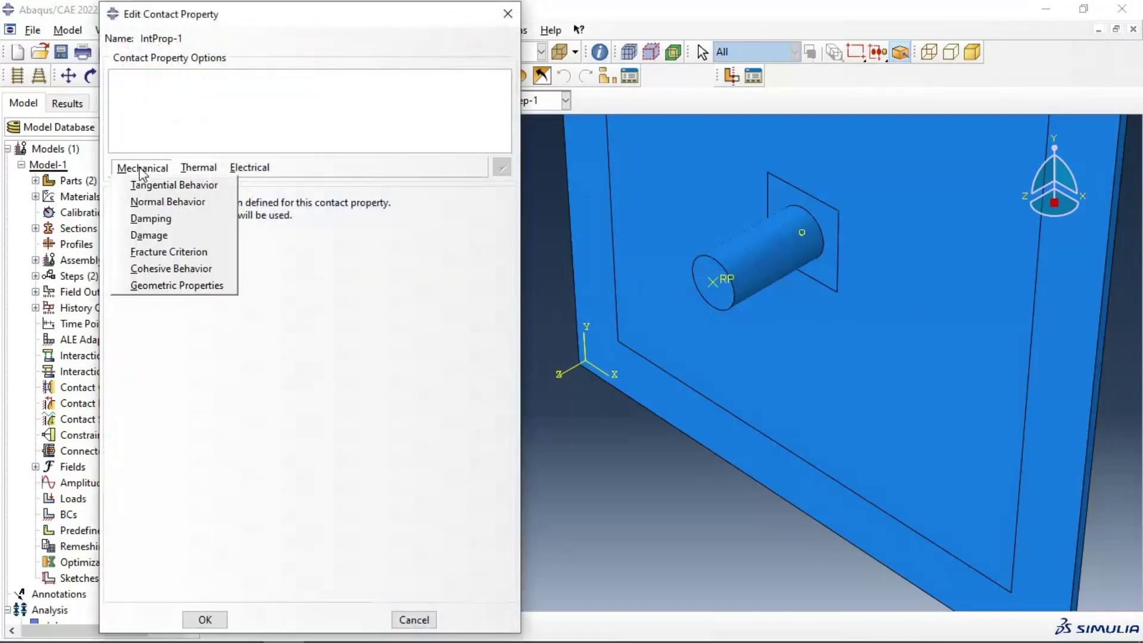
left_click(146, 203)
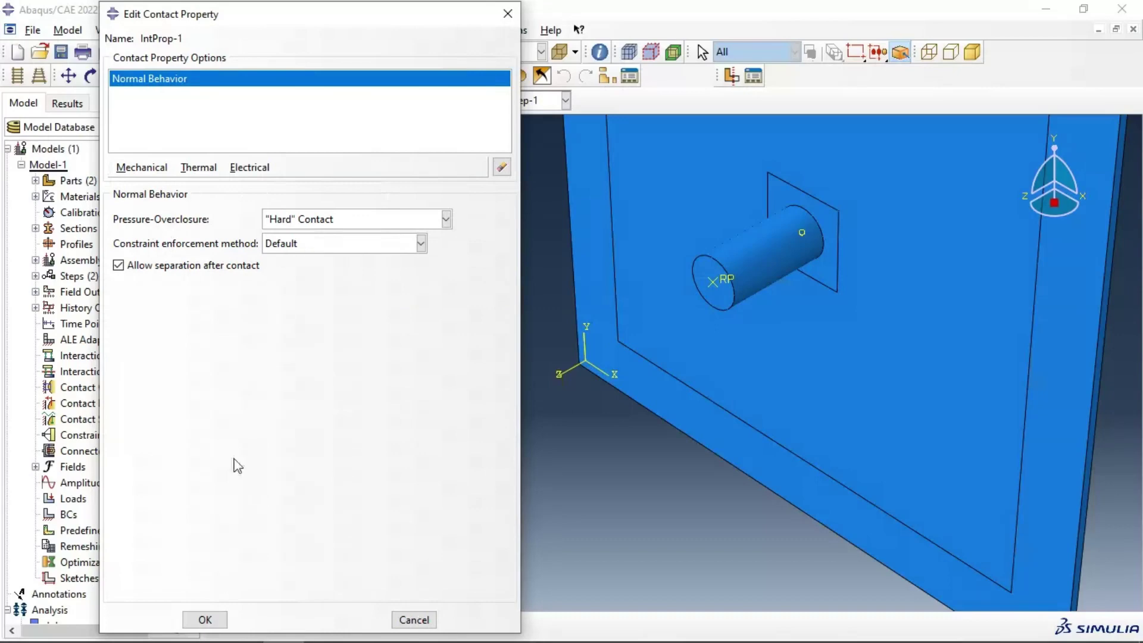
left_click(220, 621)
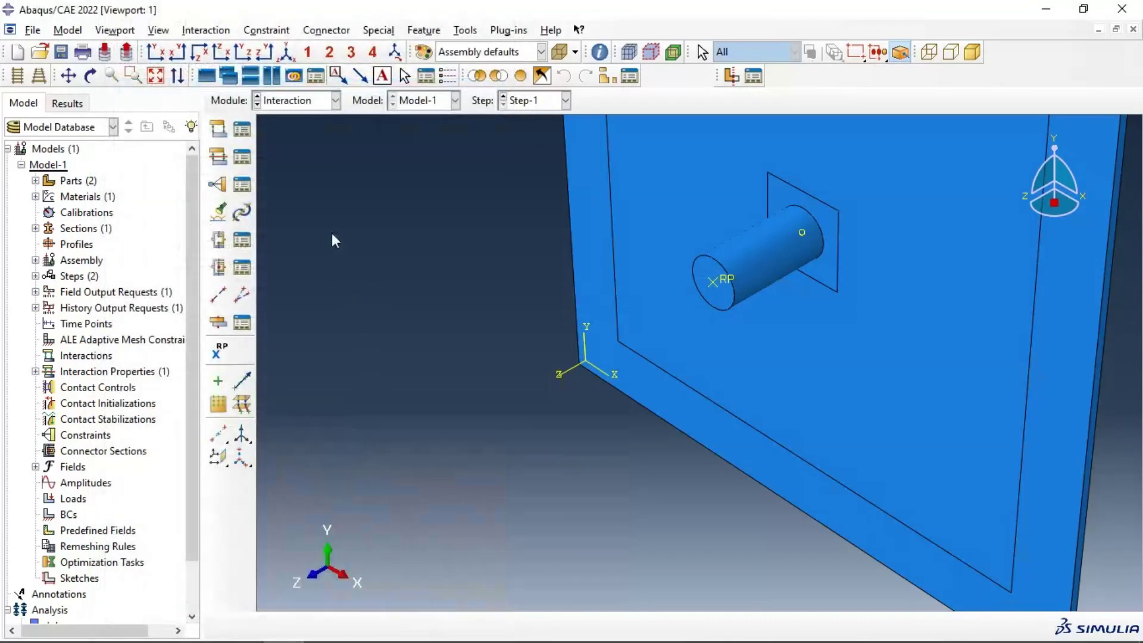
- Create general contact (Explicit) Int-1 in the Initial step for all surfaces with self, assign IntProp-1 globally, and switch to the Load module
left_click(218, 128)
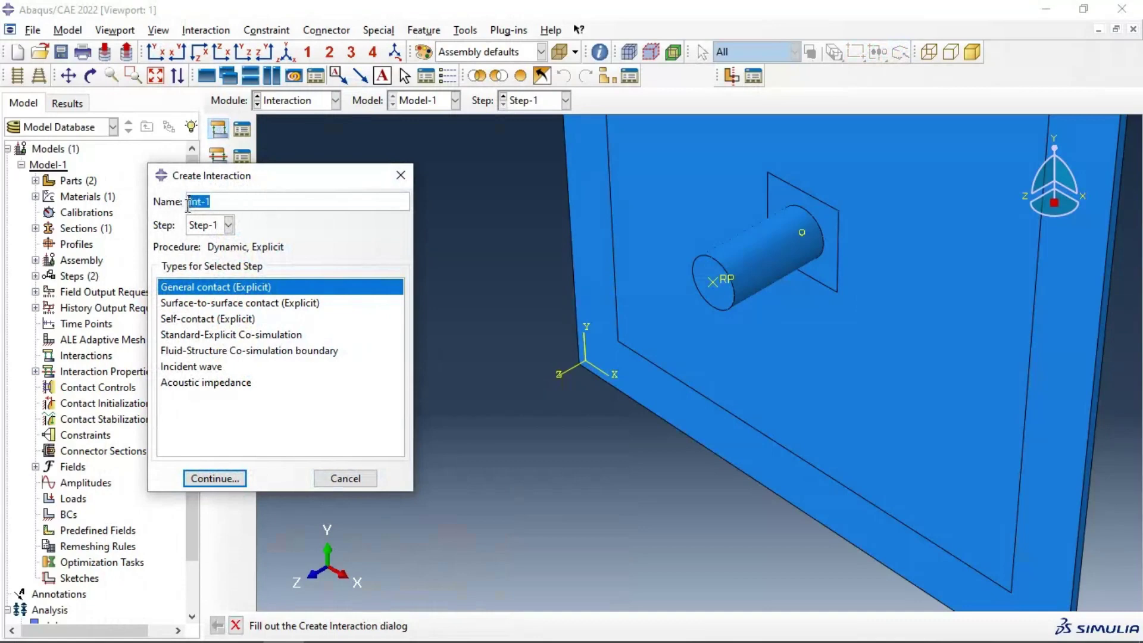
left_click(203, 227)
left_click(202, 244)
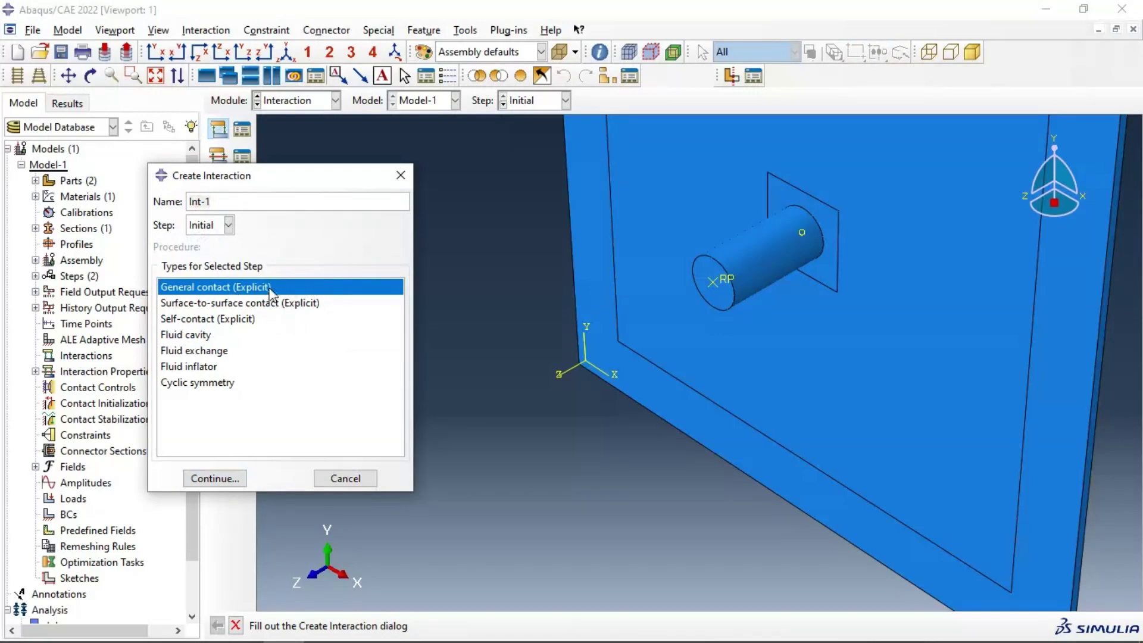
left_click(239, 478)
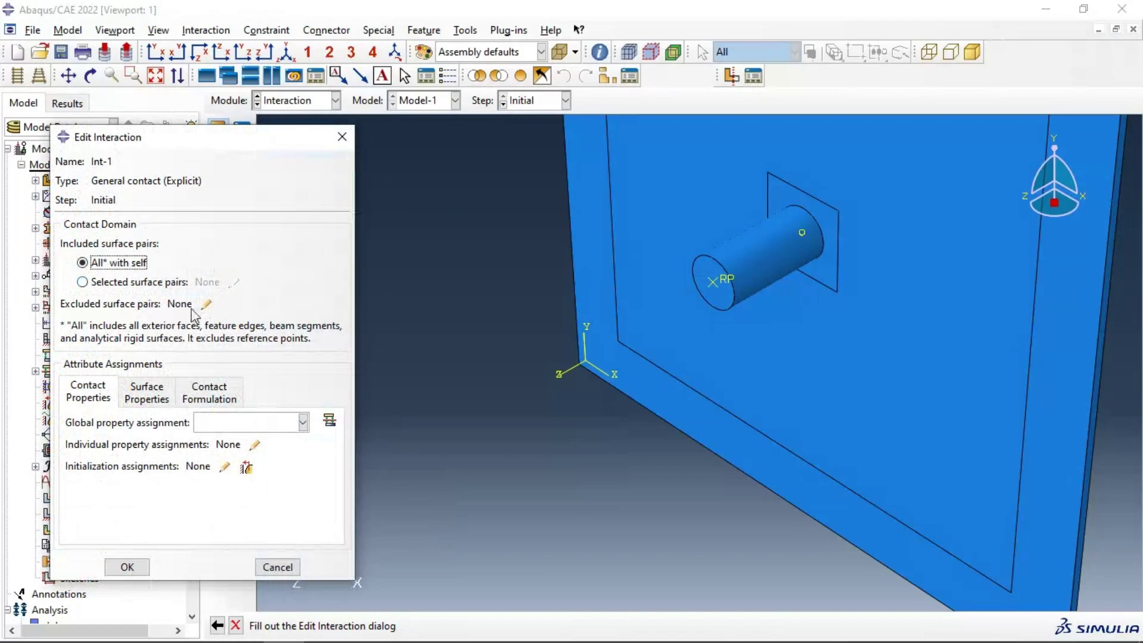
left_click(248, 423)
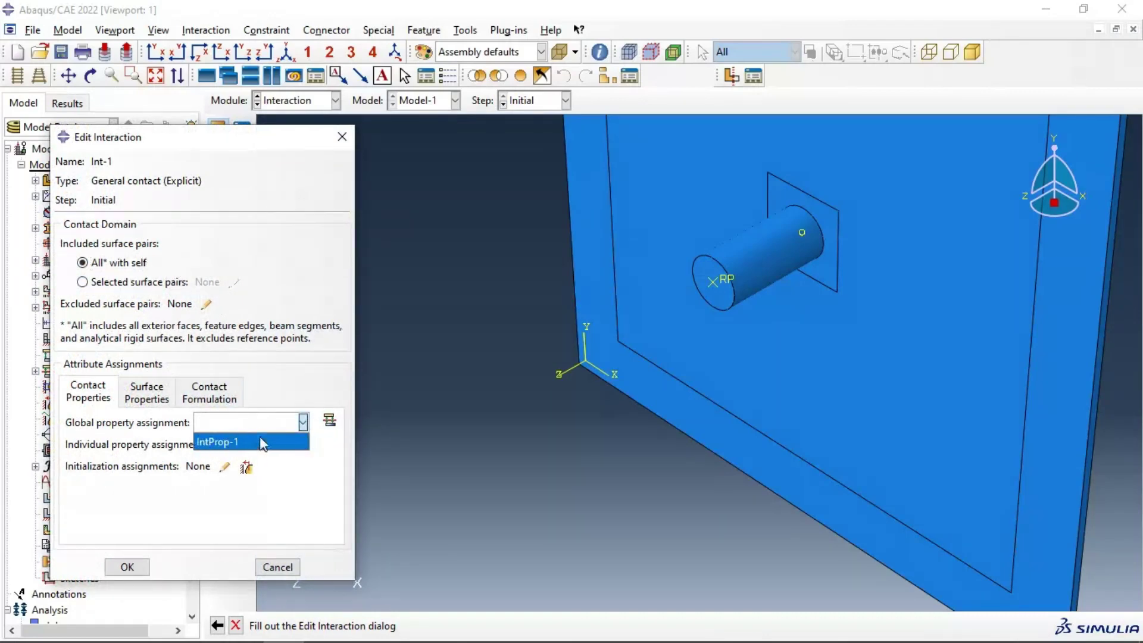
left_click(245, 446)
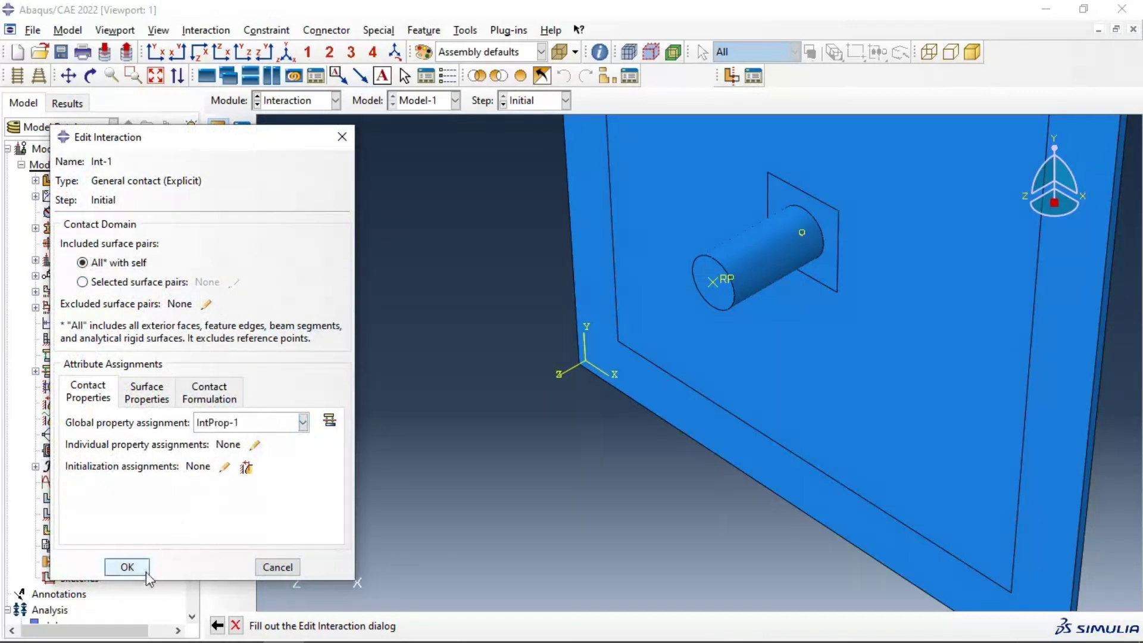
left_click(127, 567)
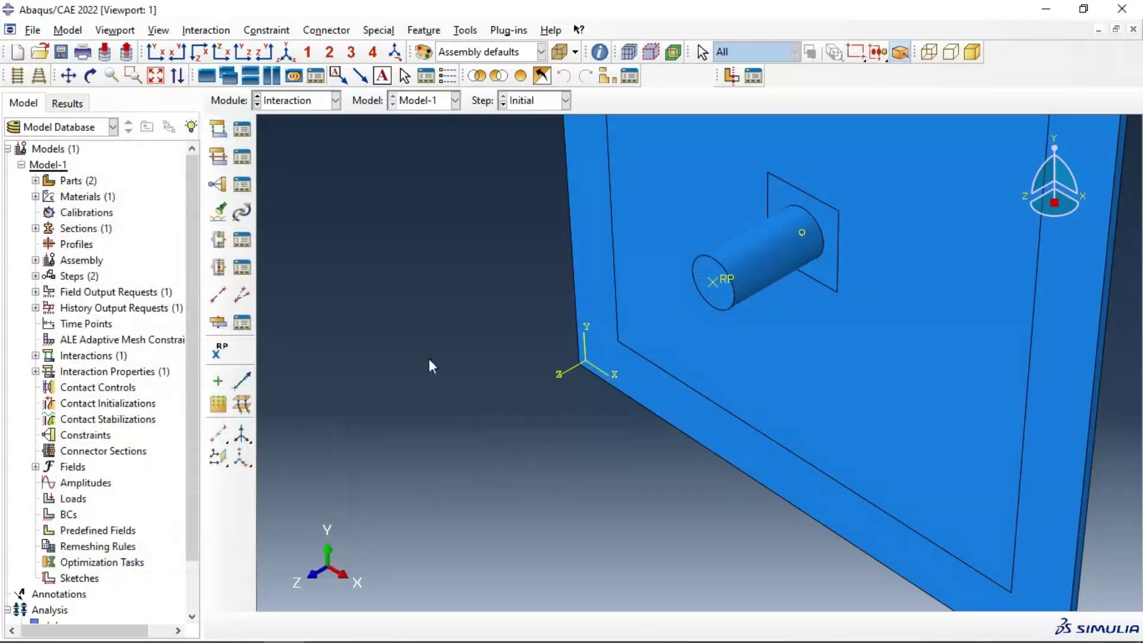
scroll(419, 349, "up", 3)
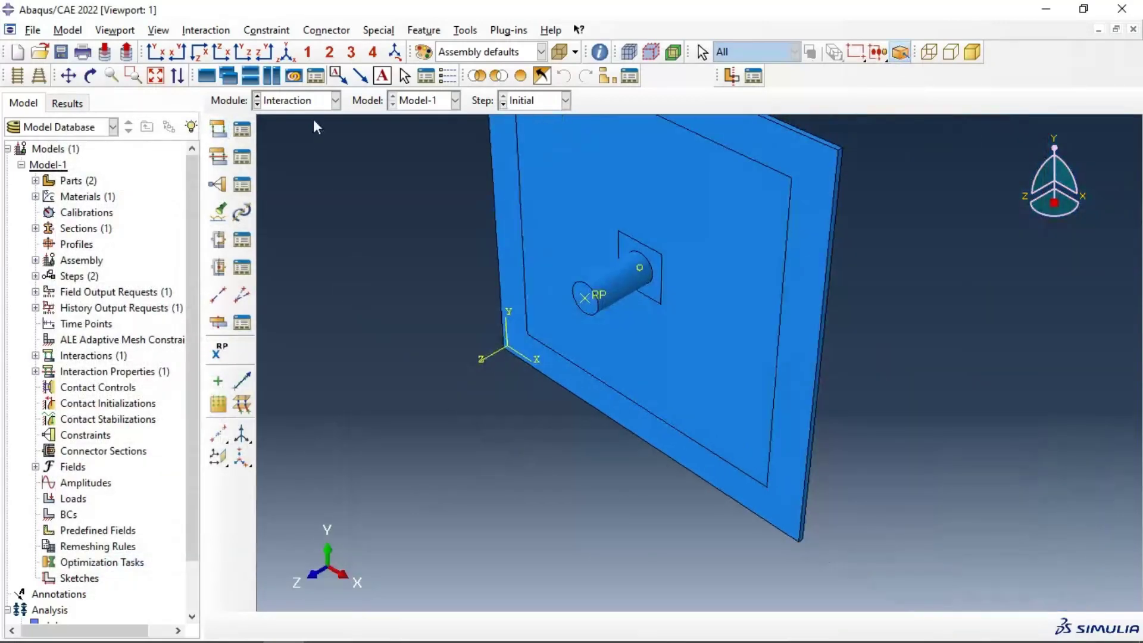
left_click(306, 101)
left_click(287, 197)
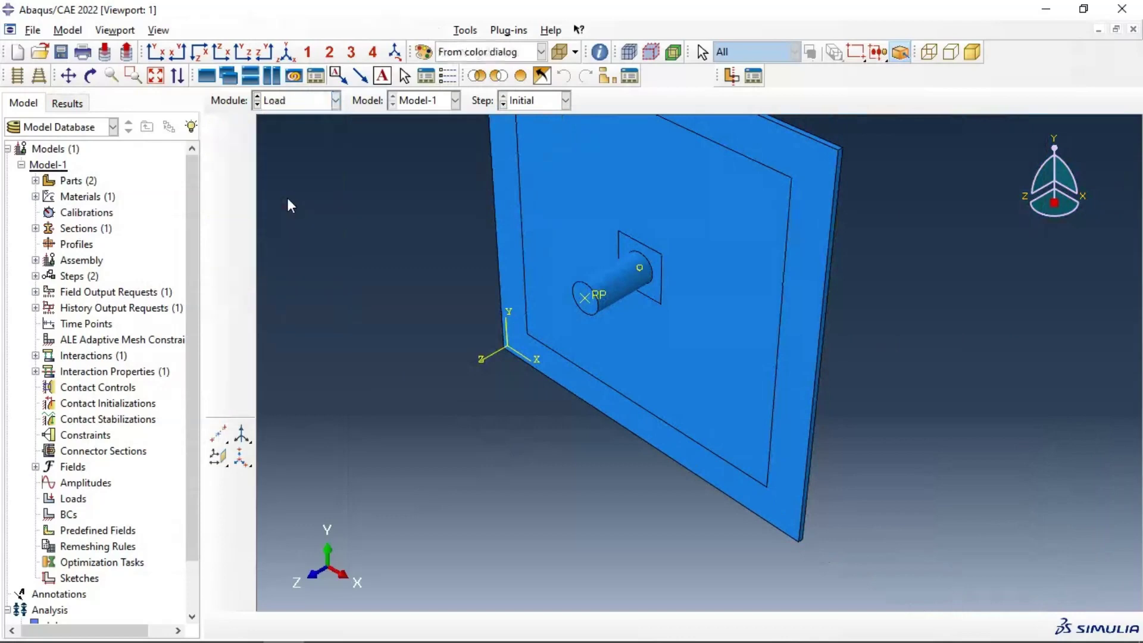
- Create the boundary condition BC-1 in the Initial step, applying ENCASTRE to the plate's outer frame cell
left_click(222, 160)
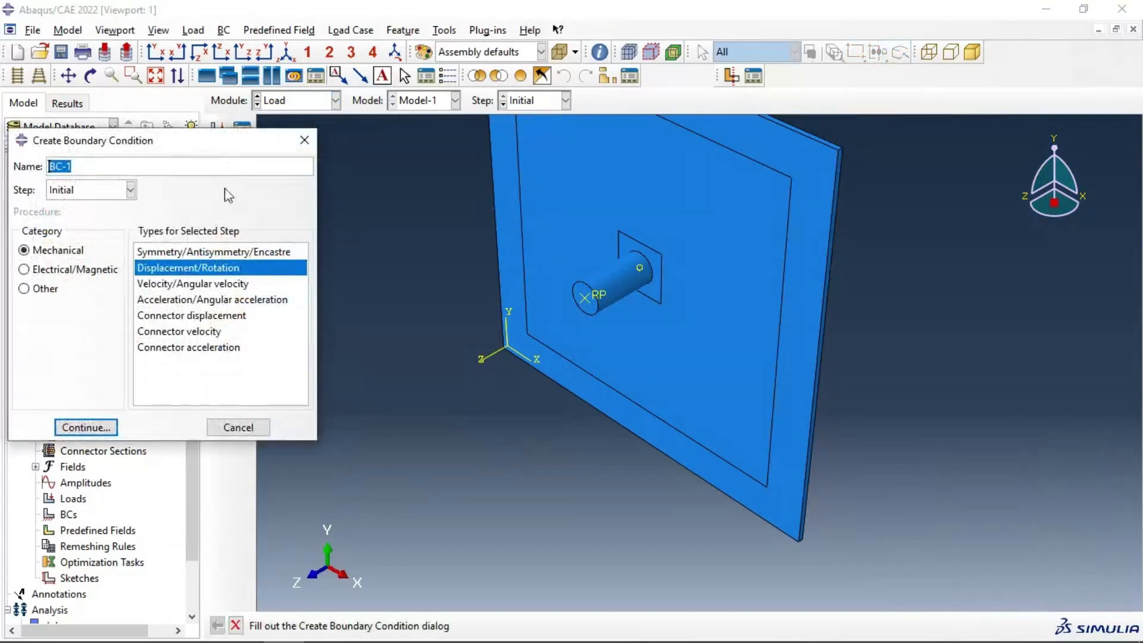
left_click(98, 191)
left_click(115, 215)
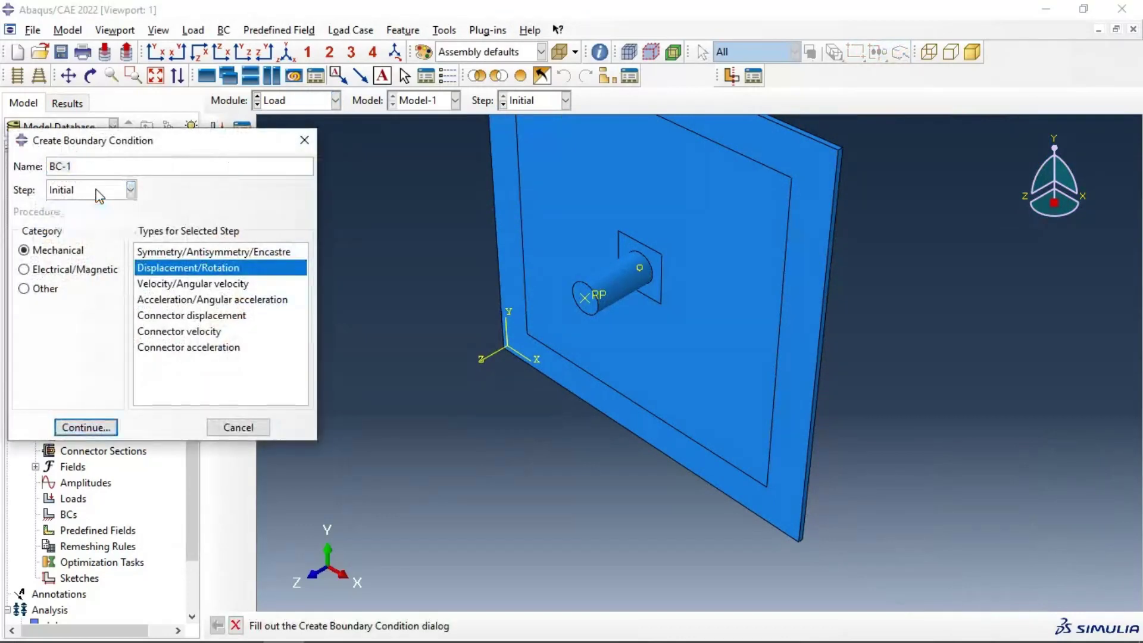
left_click(153, 252)
left_click(115, 429)
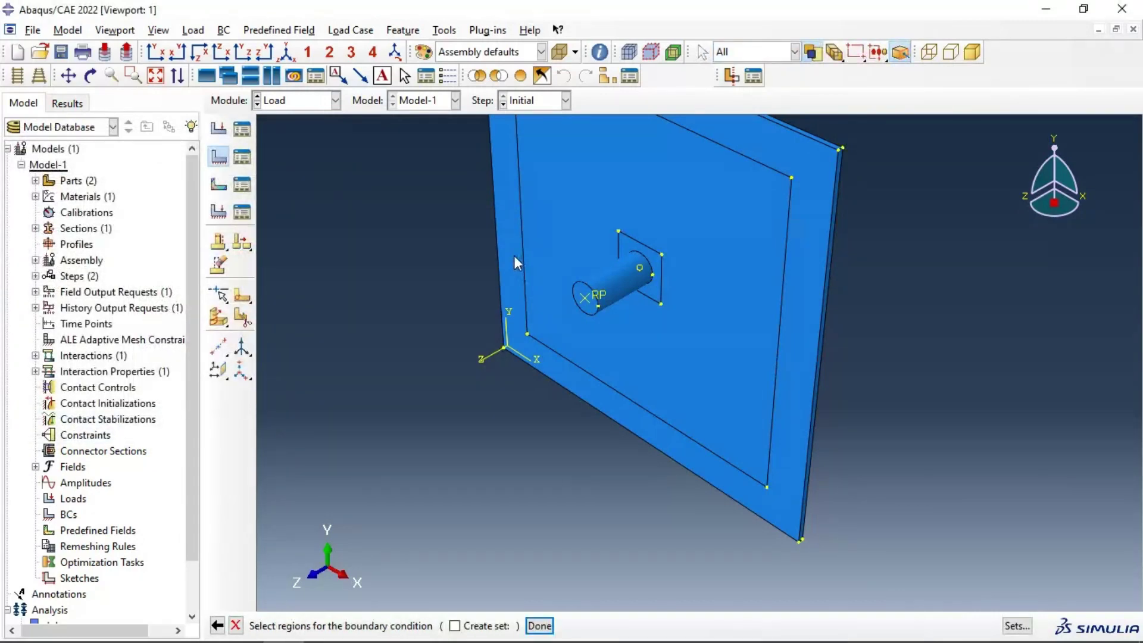
left_click(513, 255)
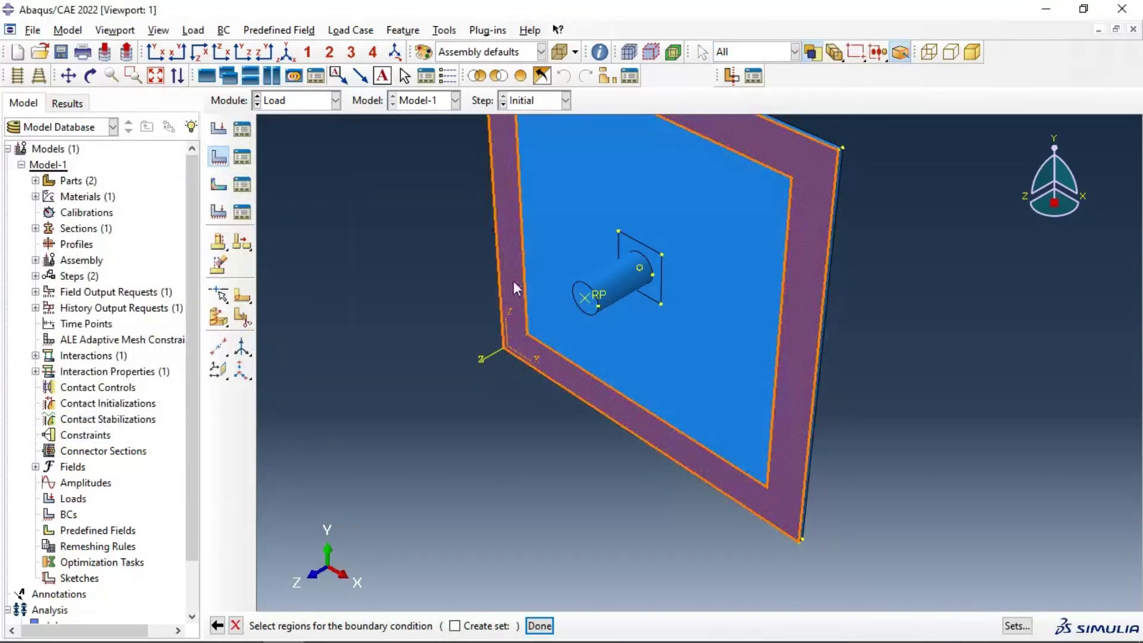
left_click(749, 52)
left_click(749, 135)
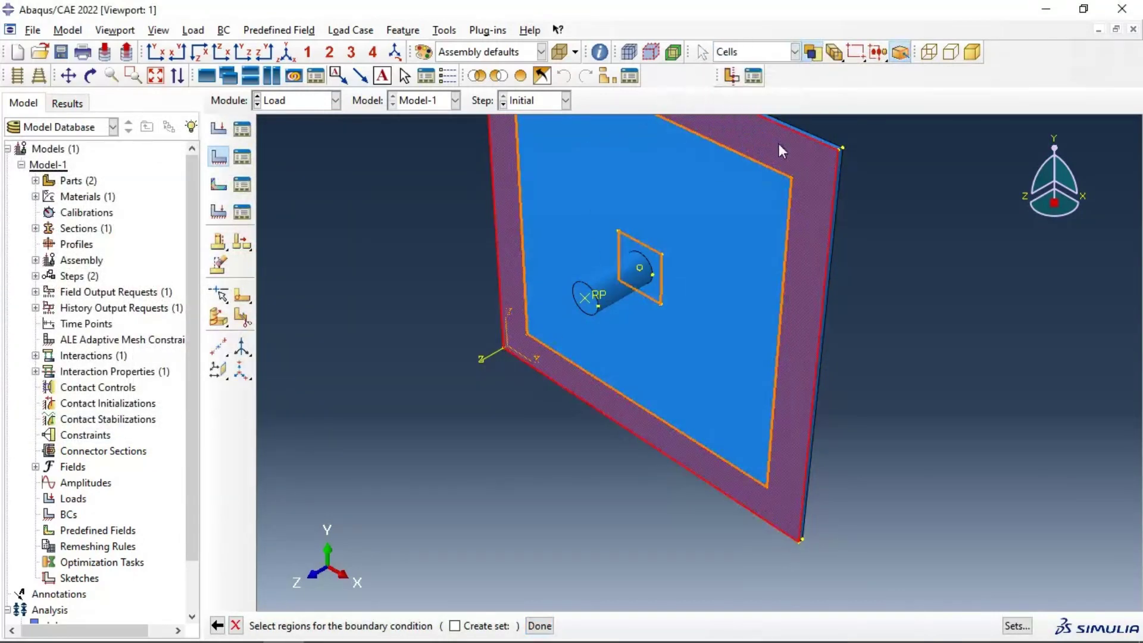
left_click(725, 359)
left_click(540, 626)
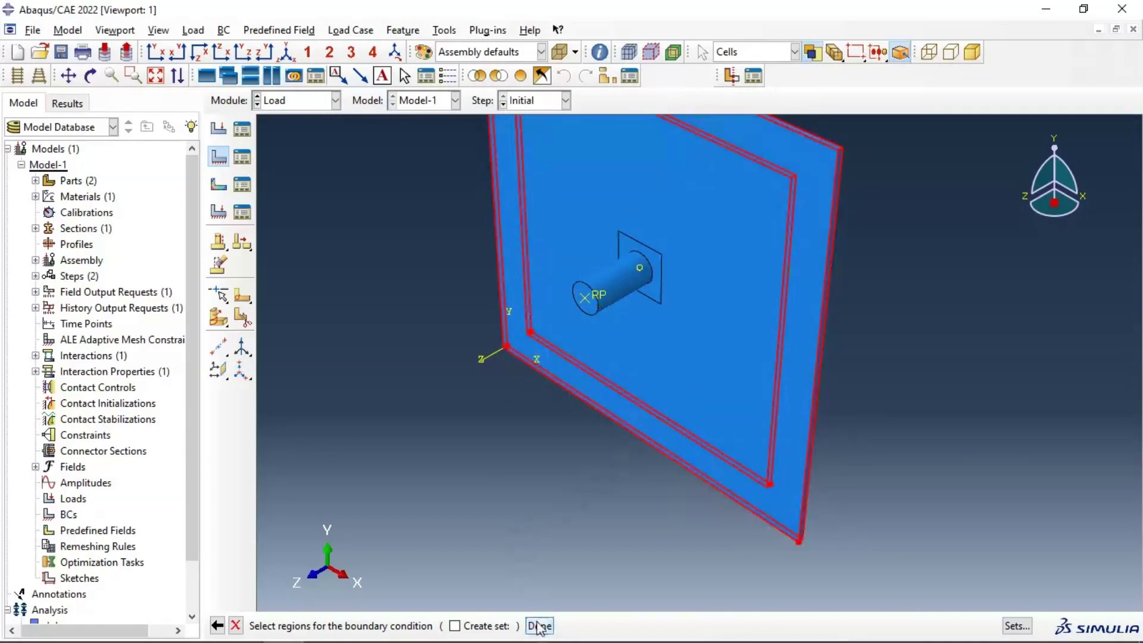
left_click(77, 355)
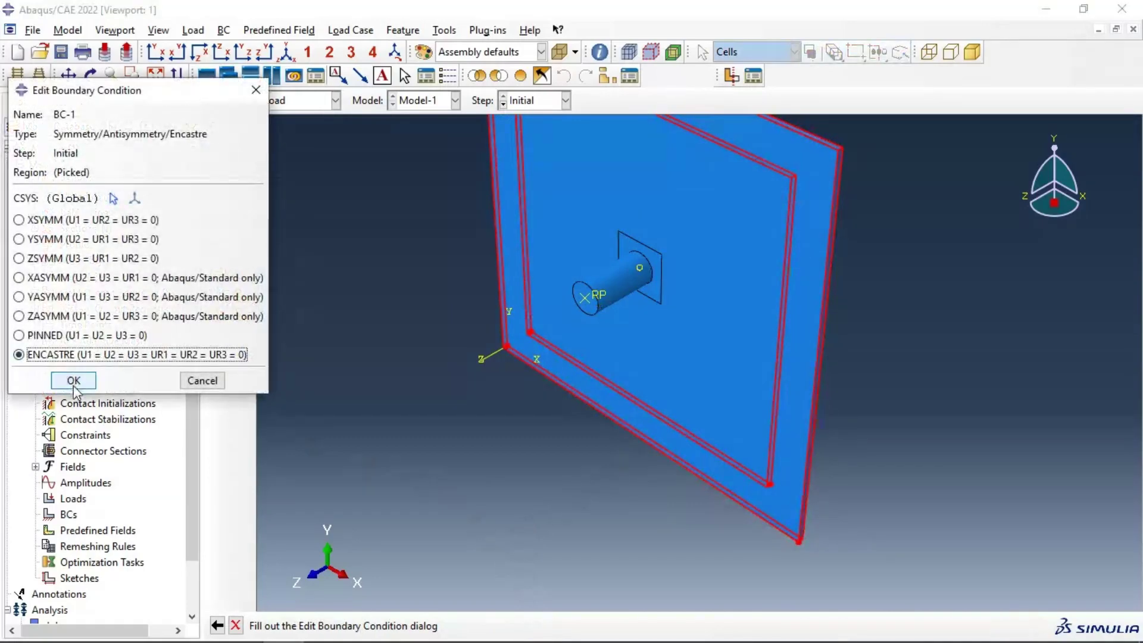
left_click(73, 380)
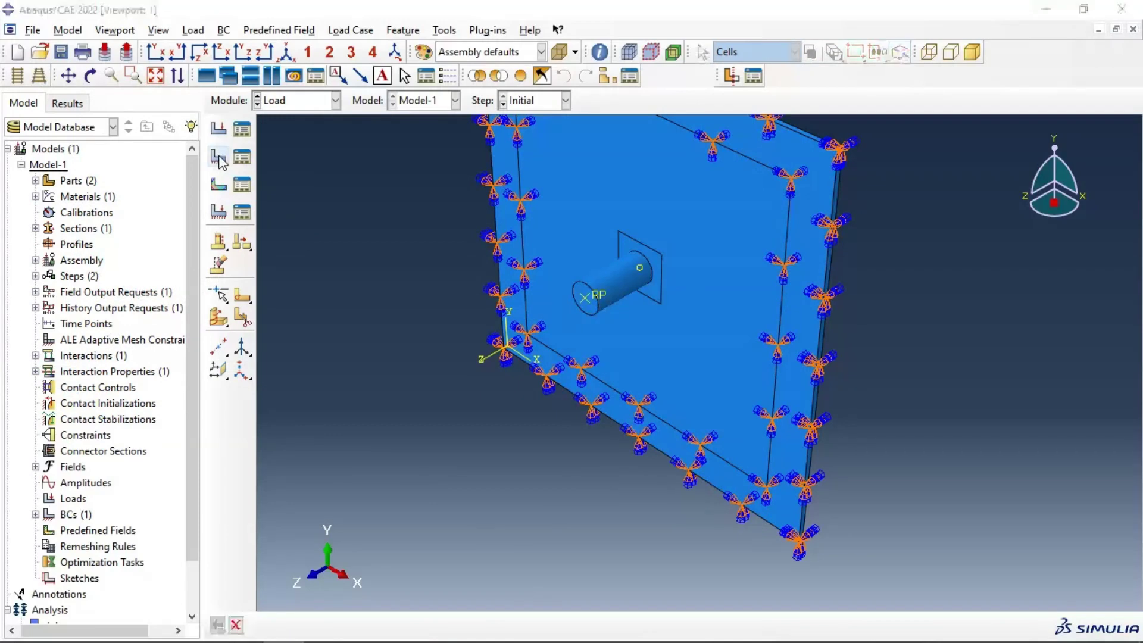
- Create the Displacement/Rotation condition BC-2 in the Initial step on the impactor's reference point, fixing U1, U2, UR1, UR2 and UR3
left_click(226, 158)
left_click(205, 268)
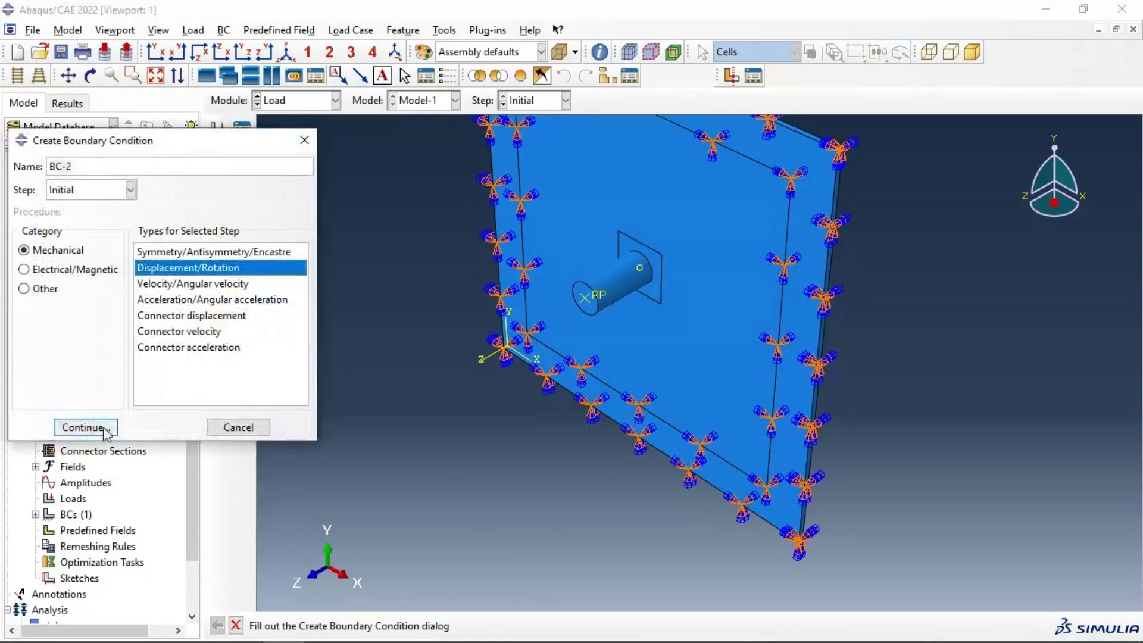
left_click(85, 427)
left_click(595, 307)
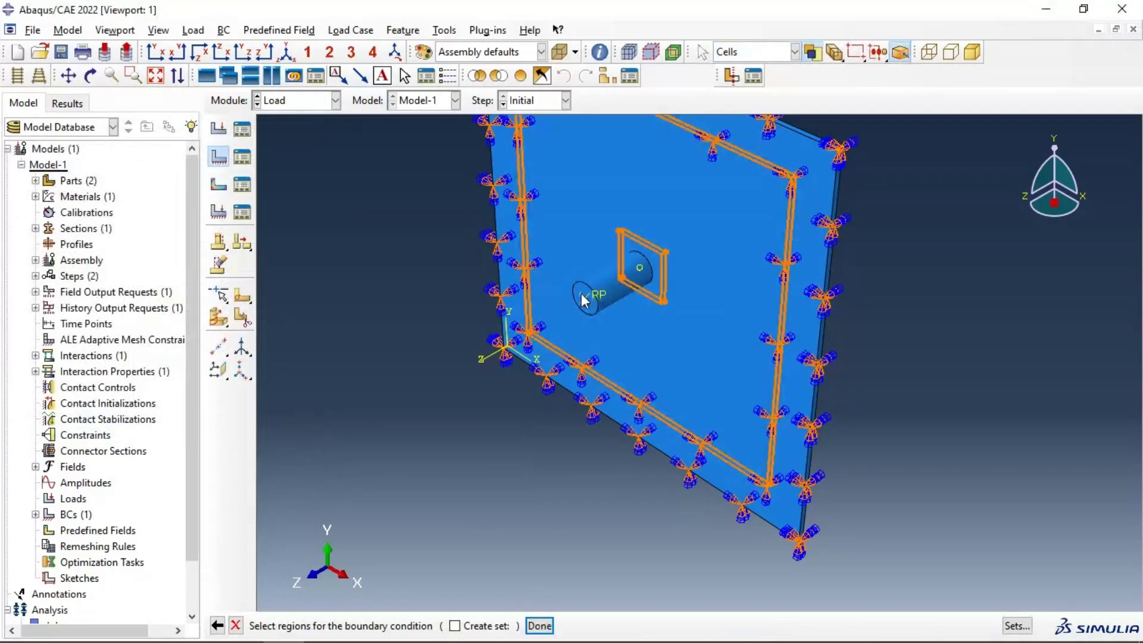
left_click(762, 52)
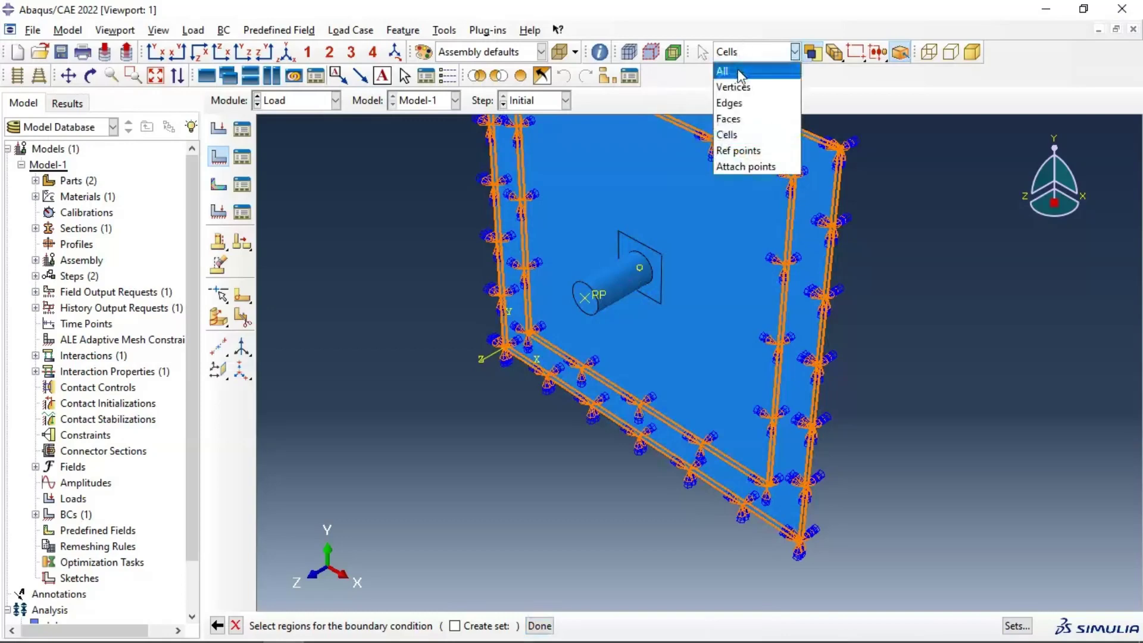
left_click(741, 71)
left_click(598, 294)
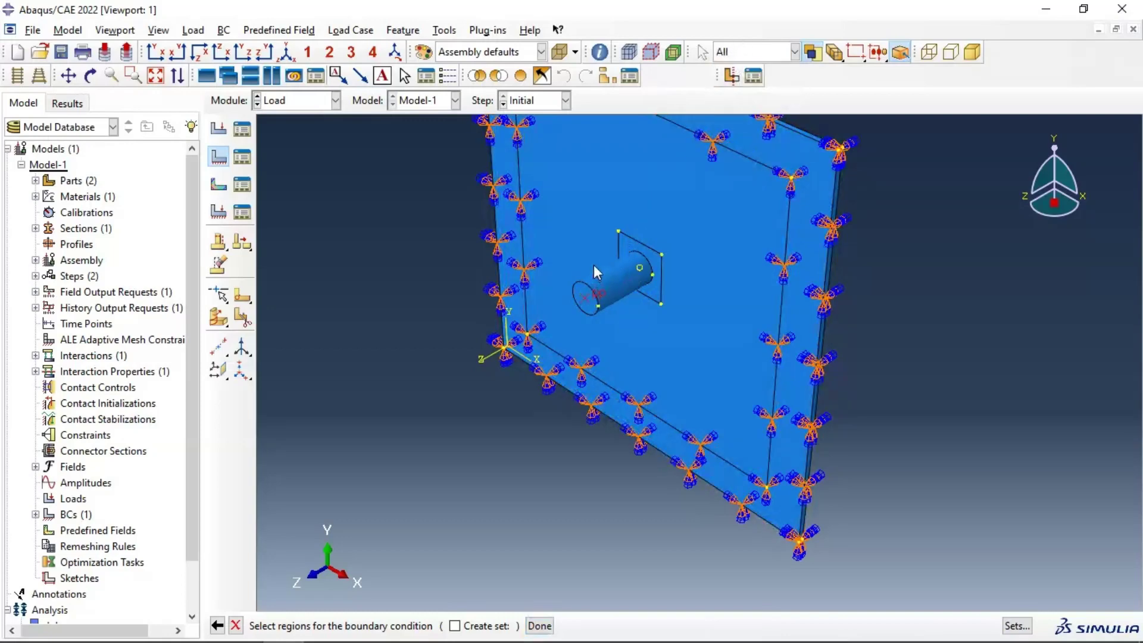
left_click(539, 626)
left_click(67, 249)
left_click(64, 229)
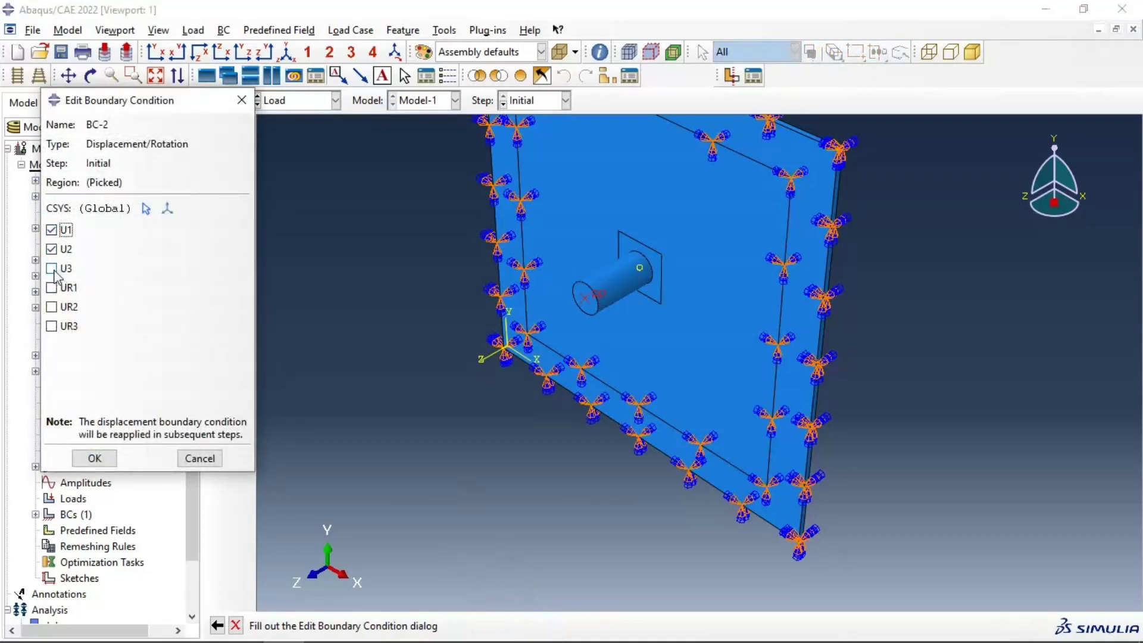
left_click(64, 288)
left_click(62, 307)
left_click(65, 326)
left_click(95, 458)
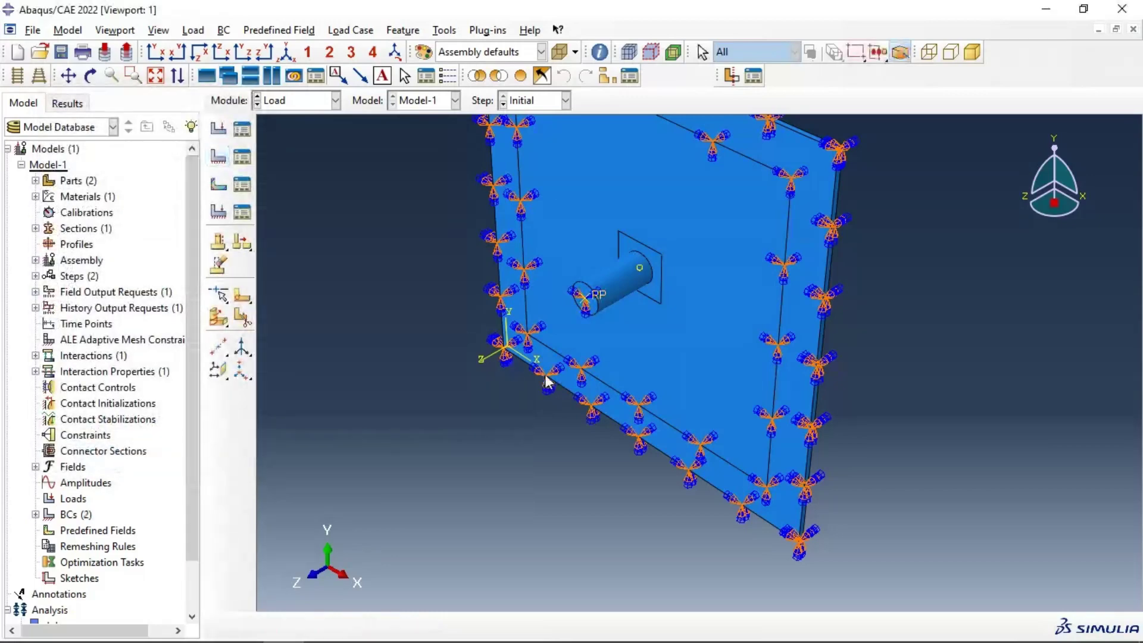
- Create a Velocity predefined field in the Initial step on the impactor's reference point with V3 set to -300
left_click(218, 184)
left_click_drag(176, 243, 230, 141)
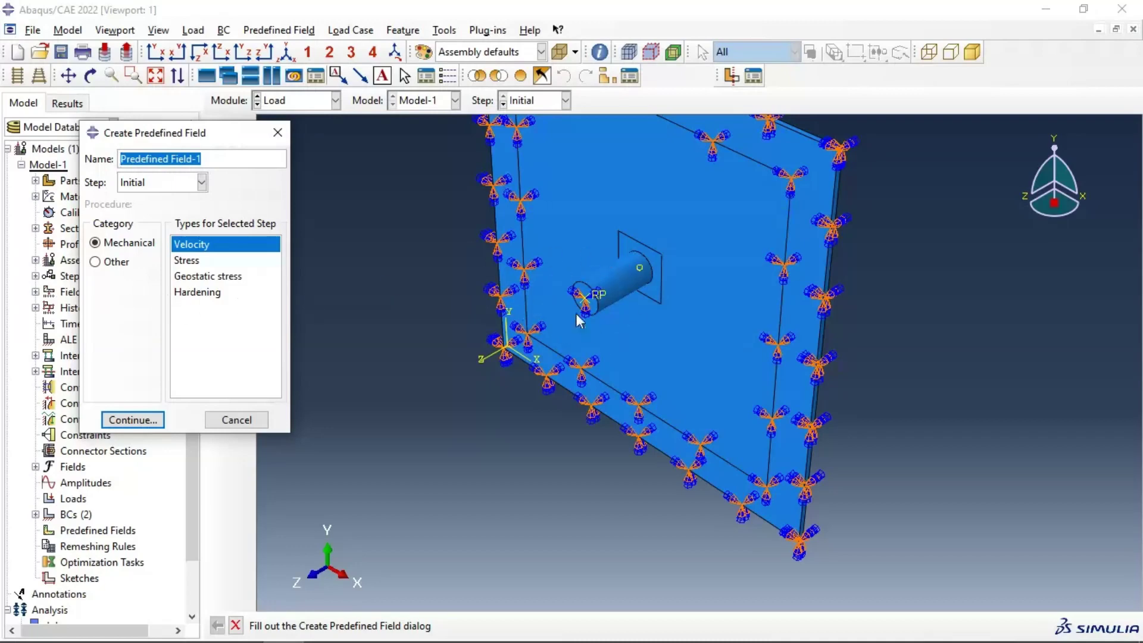
left_click(145, 421)
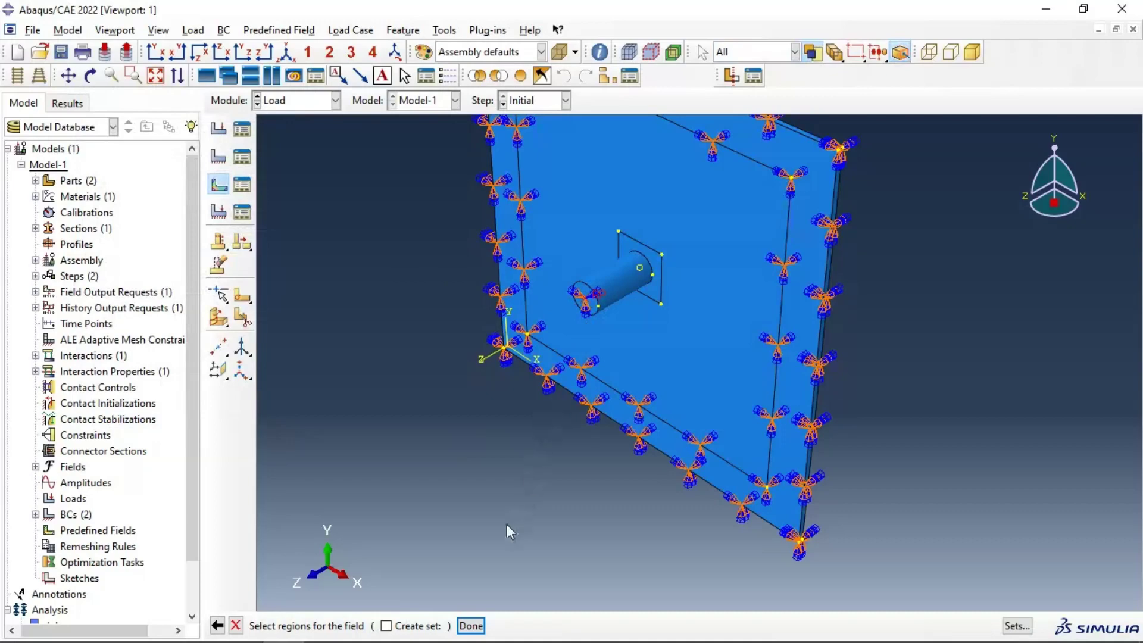
left_click(478, 623)
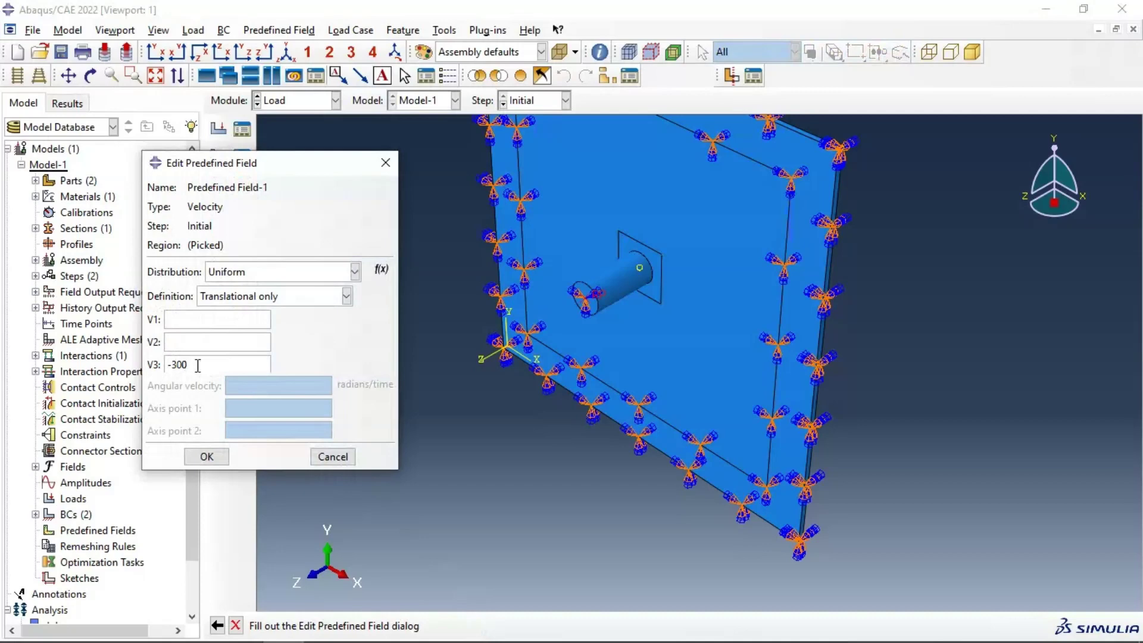
left_click(192, 349)
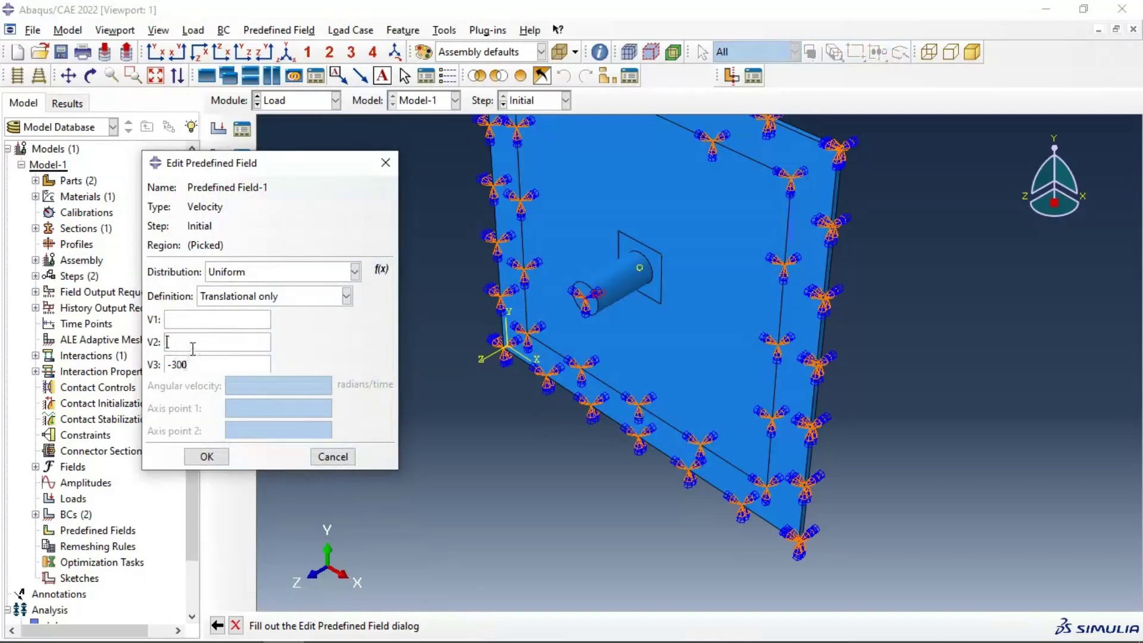
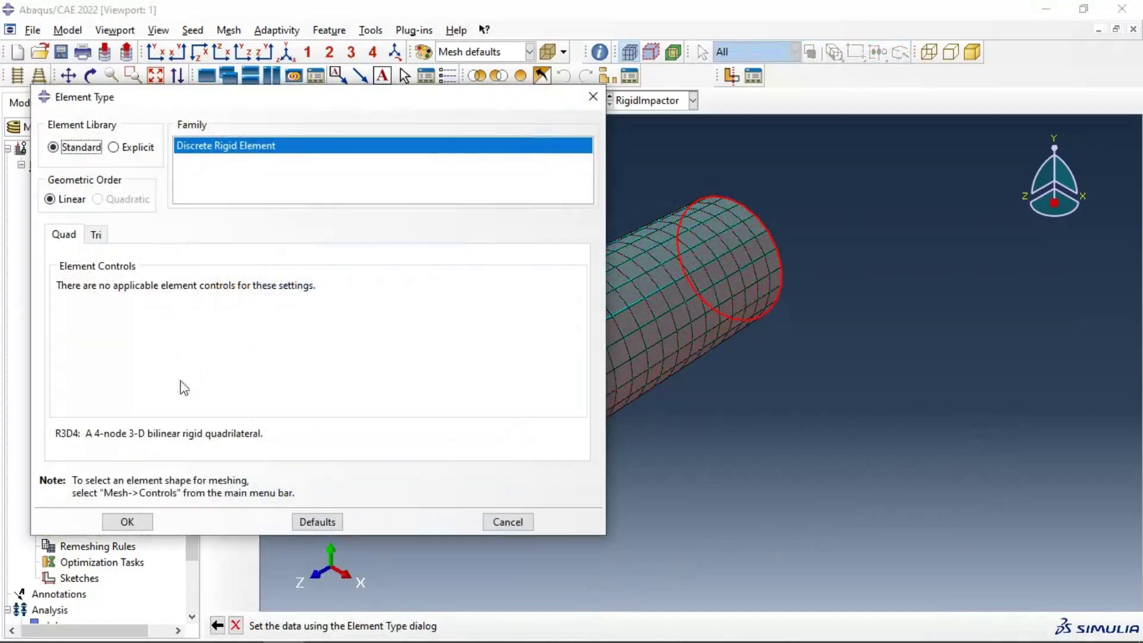
- Assign discrete rigid elements from the Explicit library to the impactor, and display the AluPlate part for meshing
left_click(129, 147)
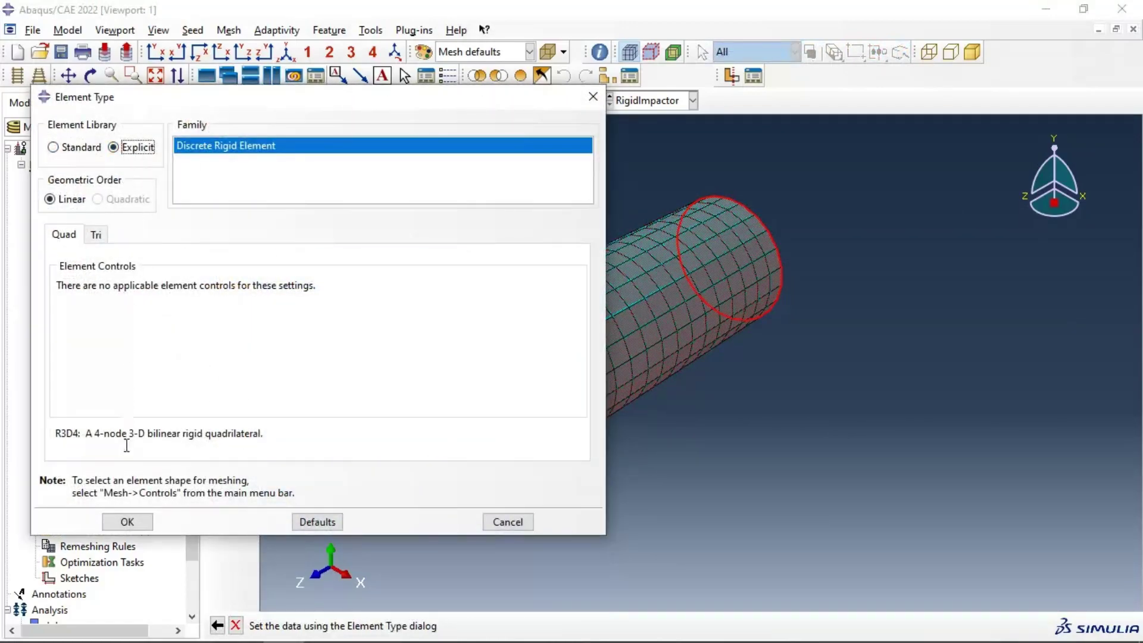
left_click(127, 522)
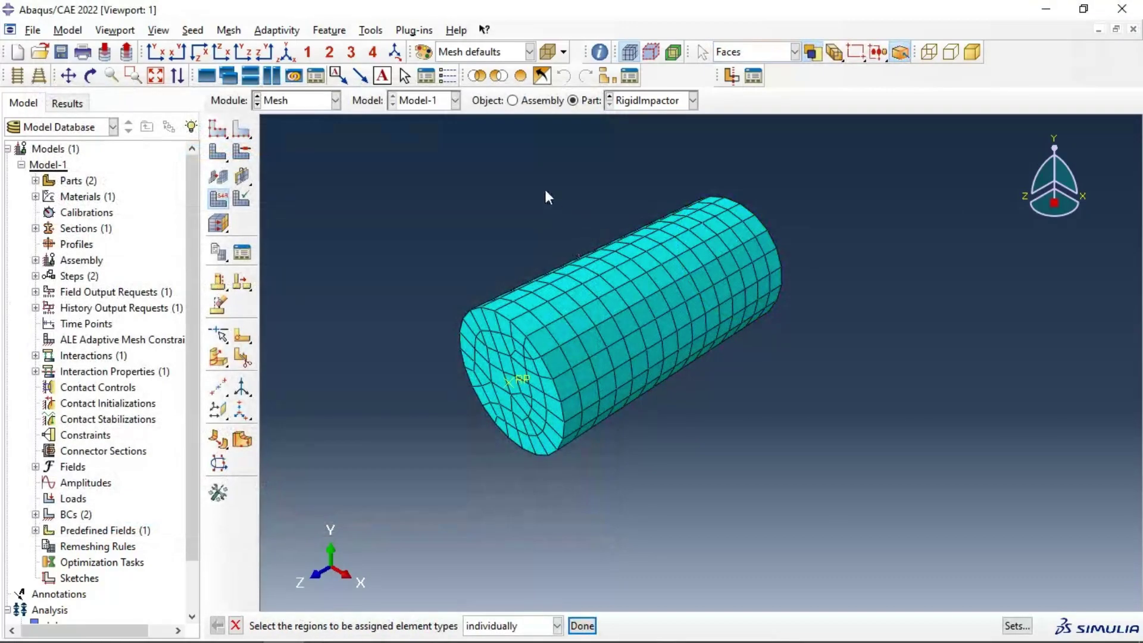
left_click(643, 101)
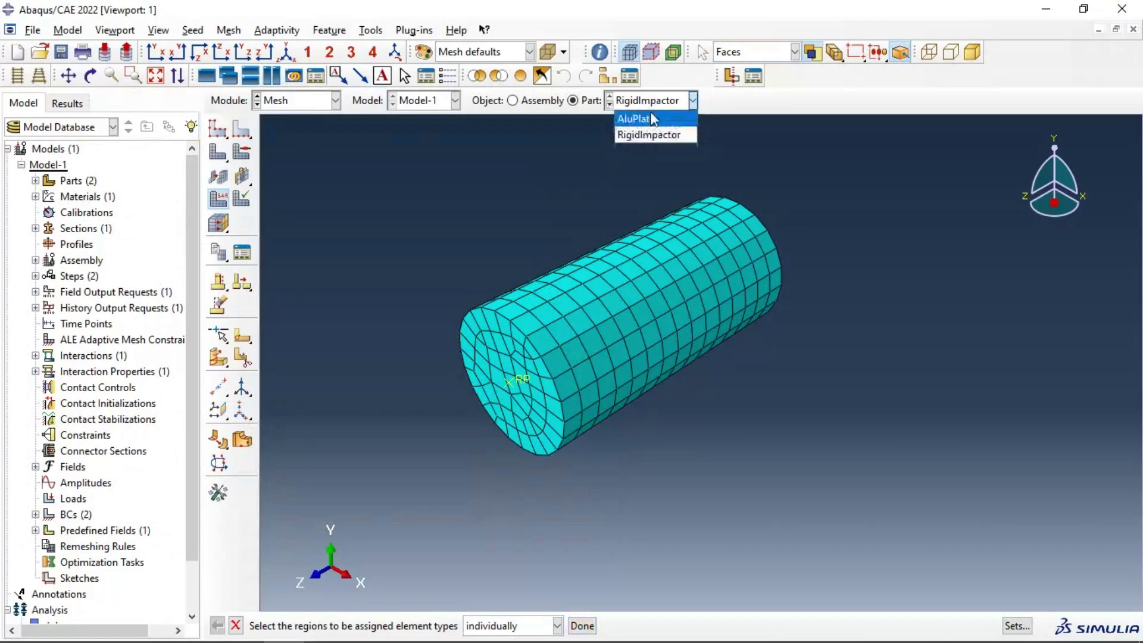
left_click(640, 118)
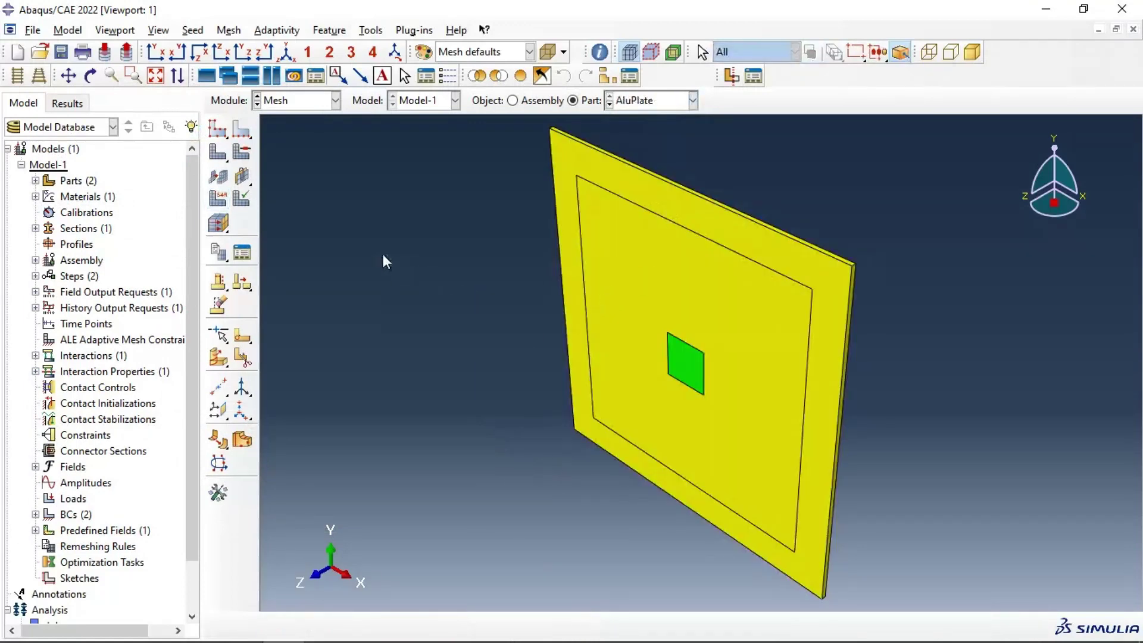
- Seed the front and back edges of the plate's central square by number with 20 elements per edge
left_click(241, 129)
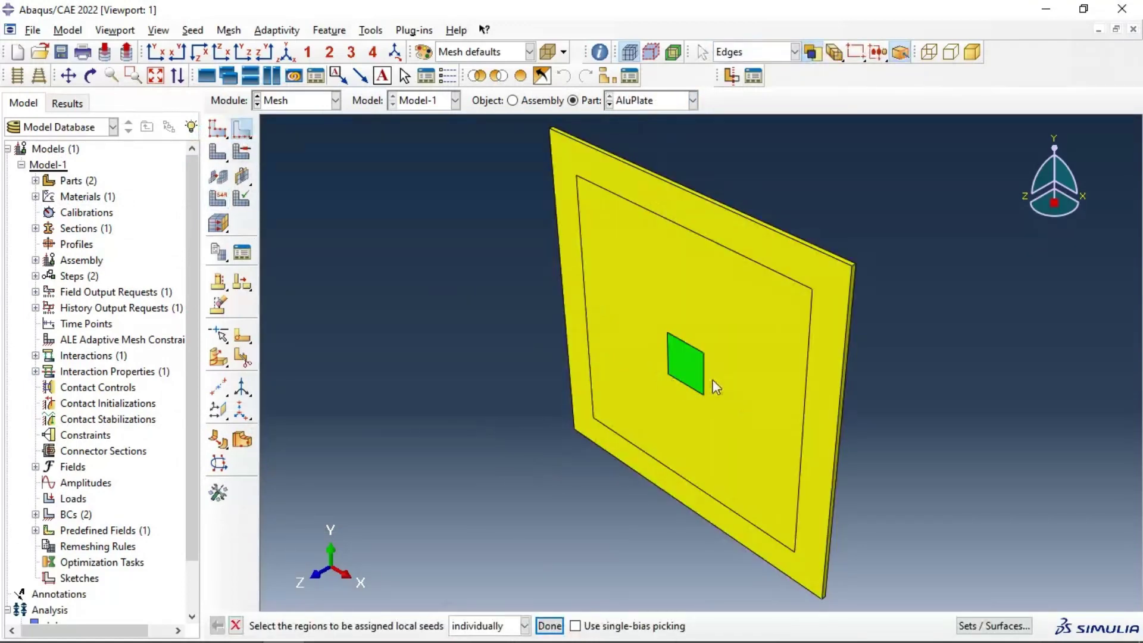
left_click_drag(712, 380, 582, 249, "ctrl+alt")
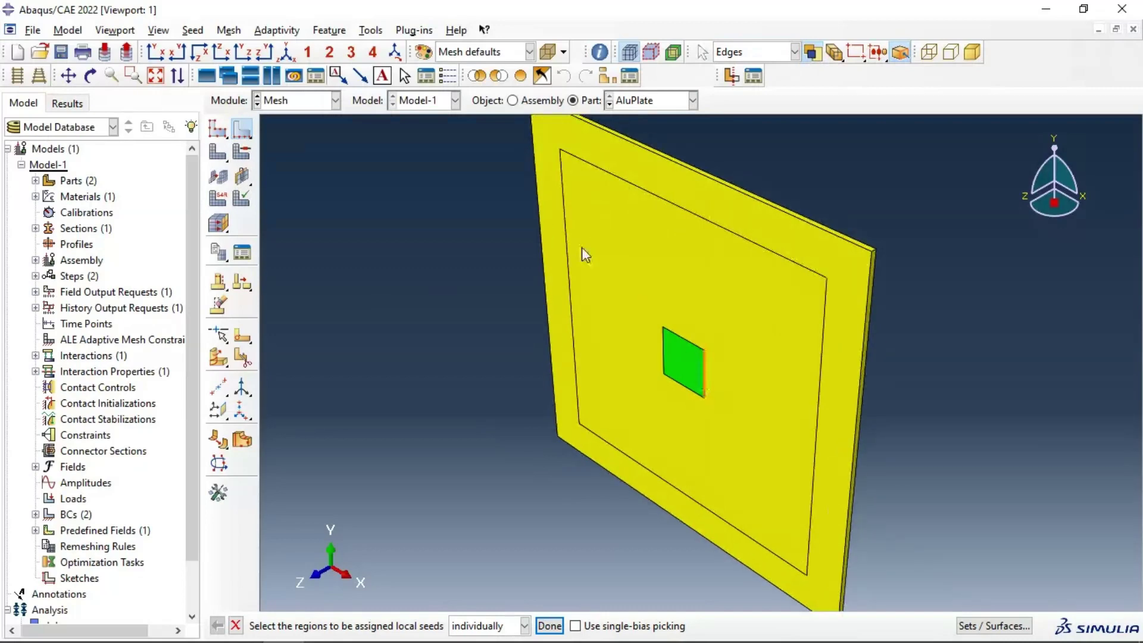
left_click(927, 52)
scroll(697, 365, "up", 3)
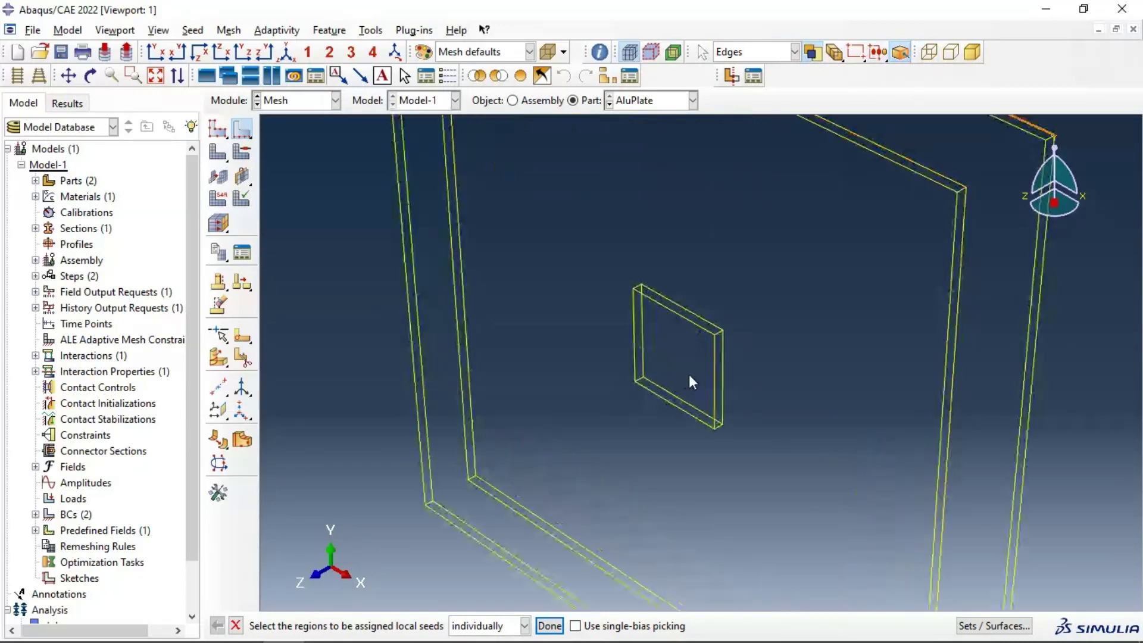
left_click(671, 398)
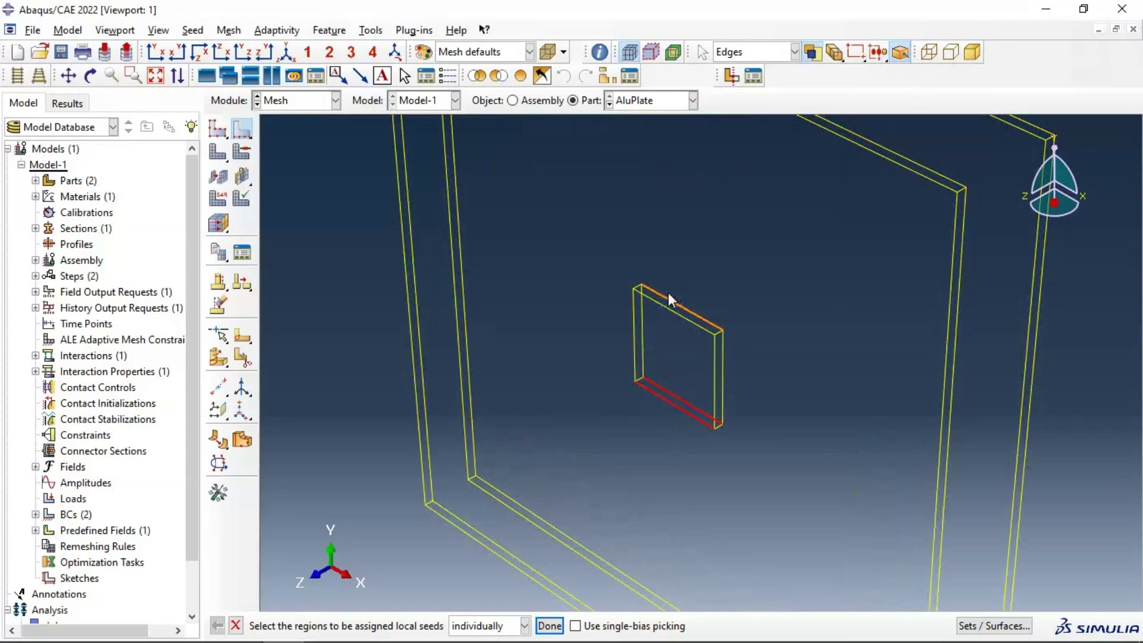
left_click(671, 302, "shift")
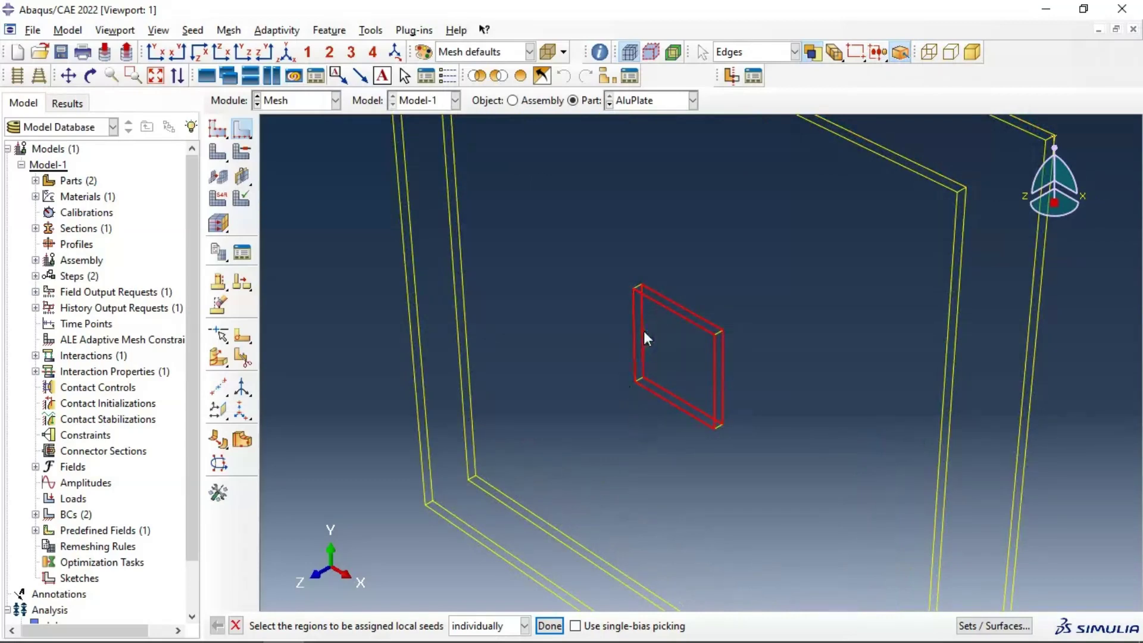
left_click(549, 625)
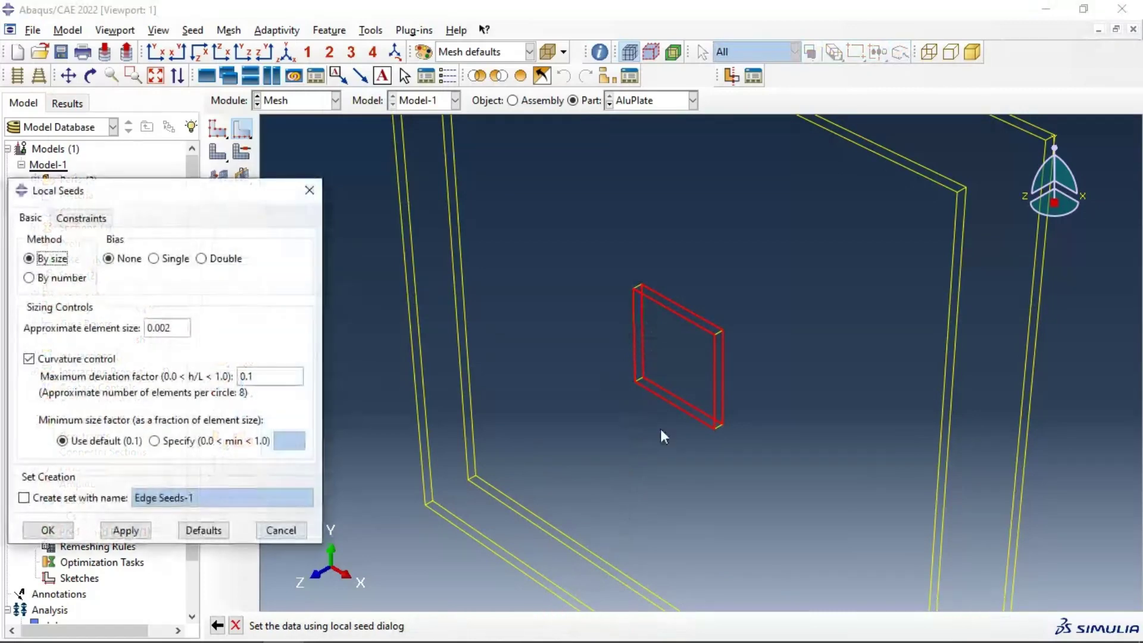
left_click(42, 278)
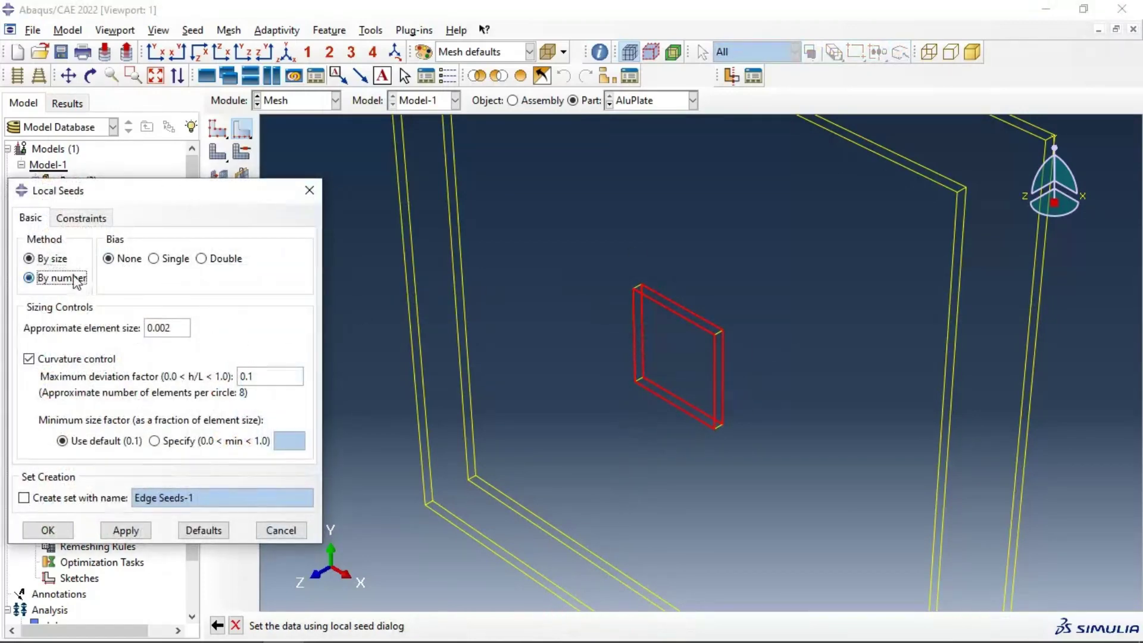
left_click(161, 324)
left_click(161, 324)
left_click(161, 325)
left_click(161, 326)
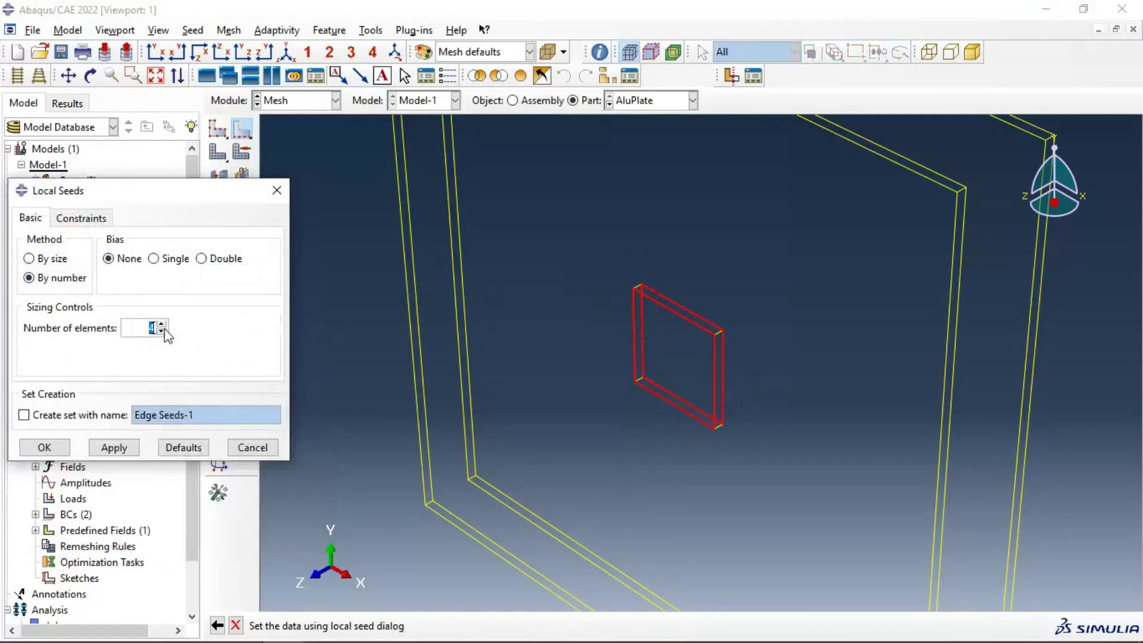
left_click(115, 448)
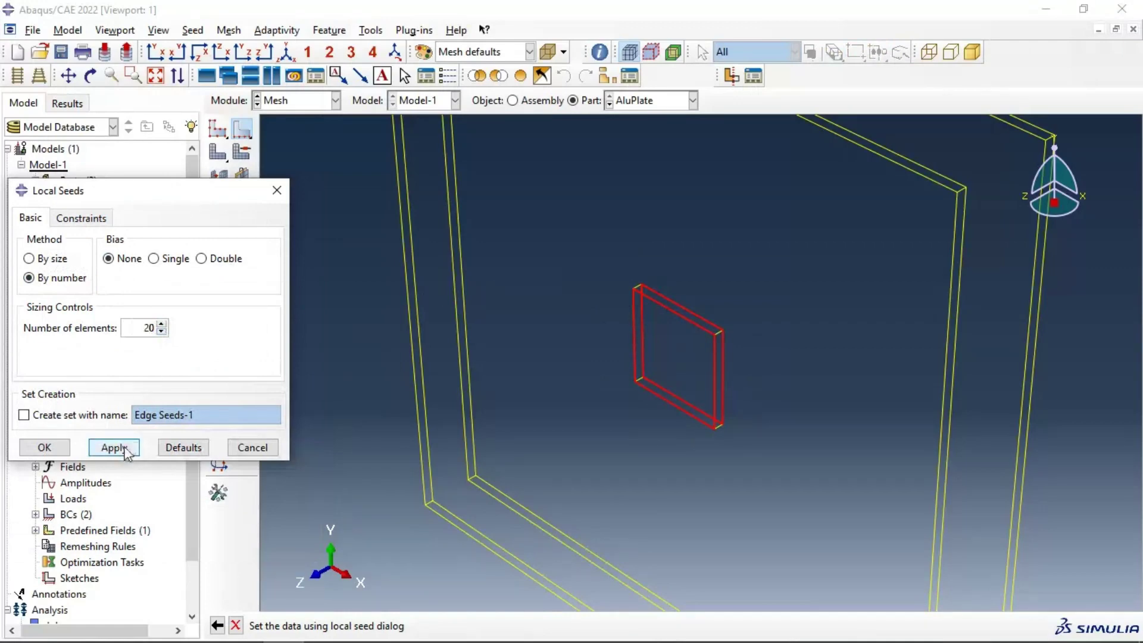
left_click(50, 454)
- Change the plate's approximate global seed size and apply the global seeds to the part
scroll(501, 327, "up", 5)
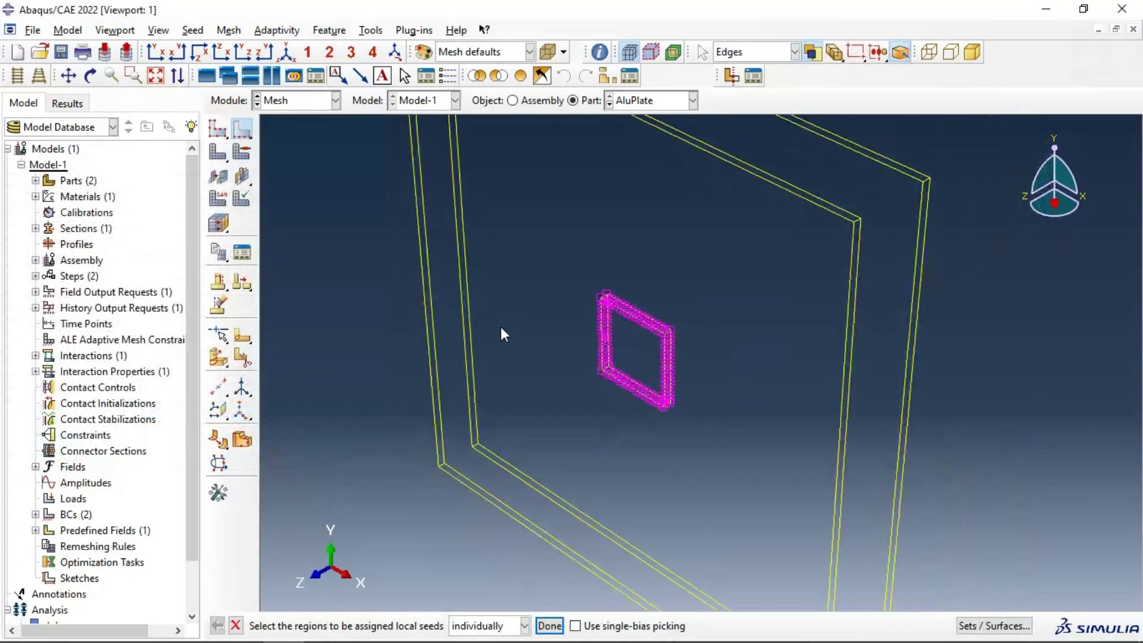
left_click(239, 130)
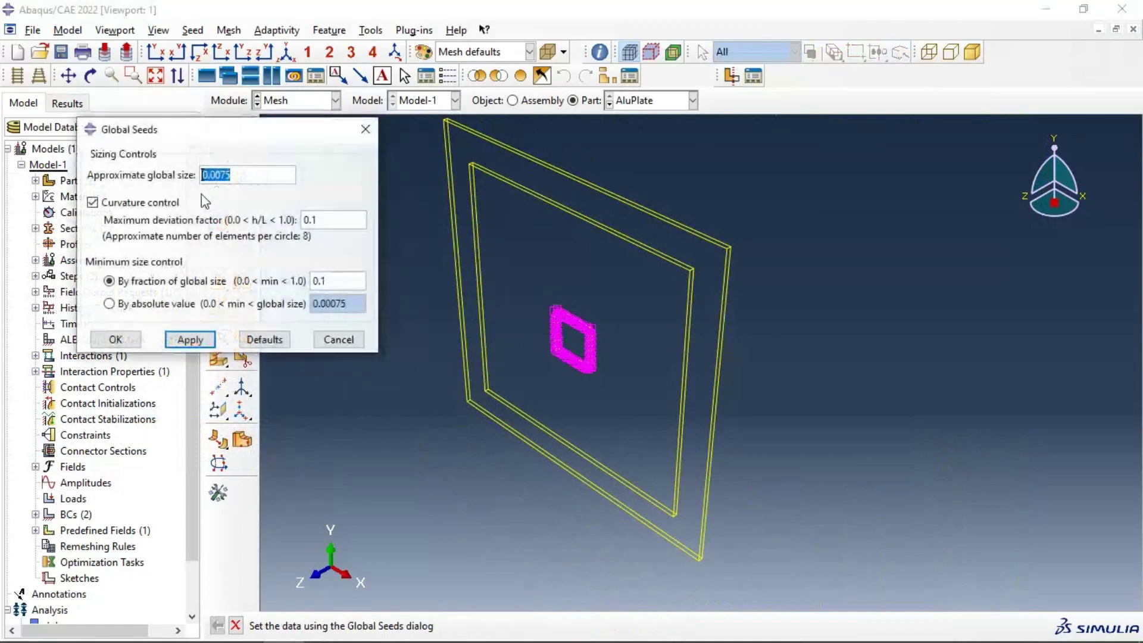
left_click_drag(219, 174, 234, 174)
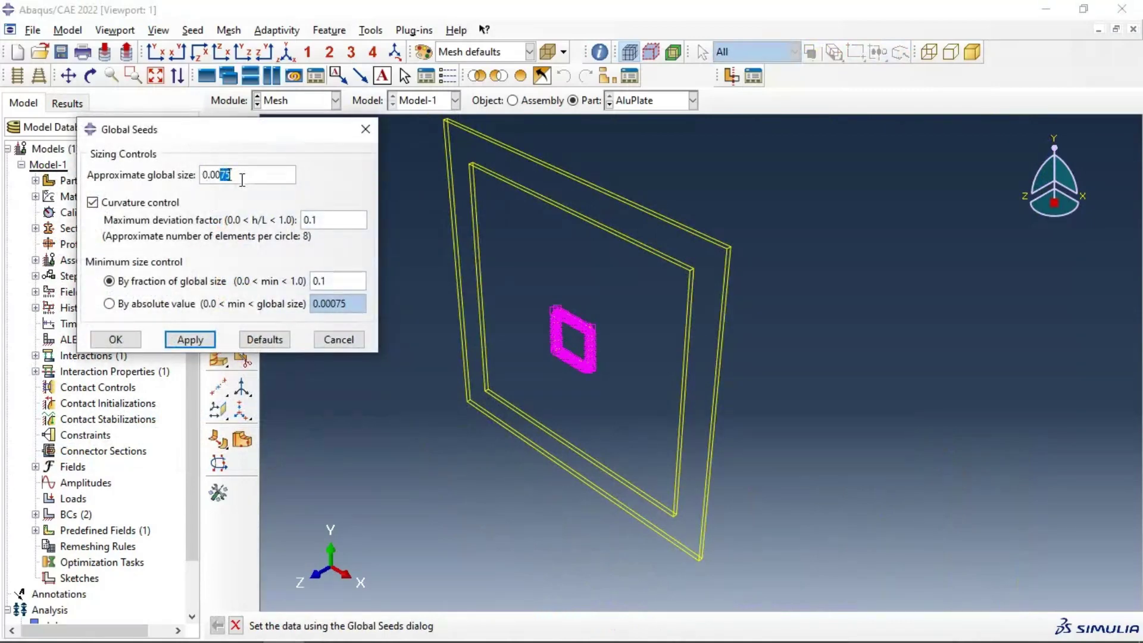
left_click(189, 340)
left_click(116, 339)
- Mesh the AluPlate part and switch its display from wireframe to shaded
left_click(218, 151)
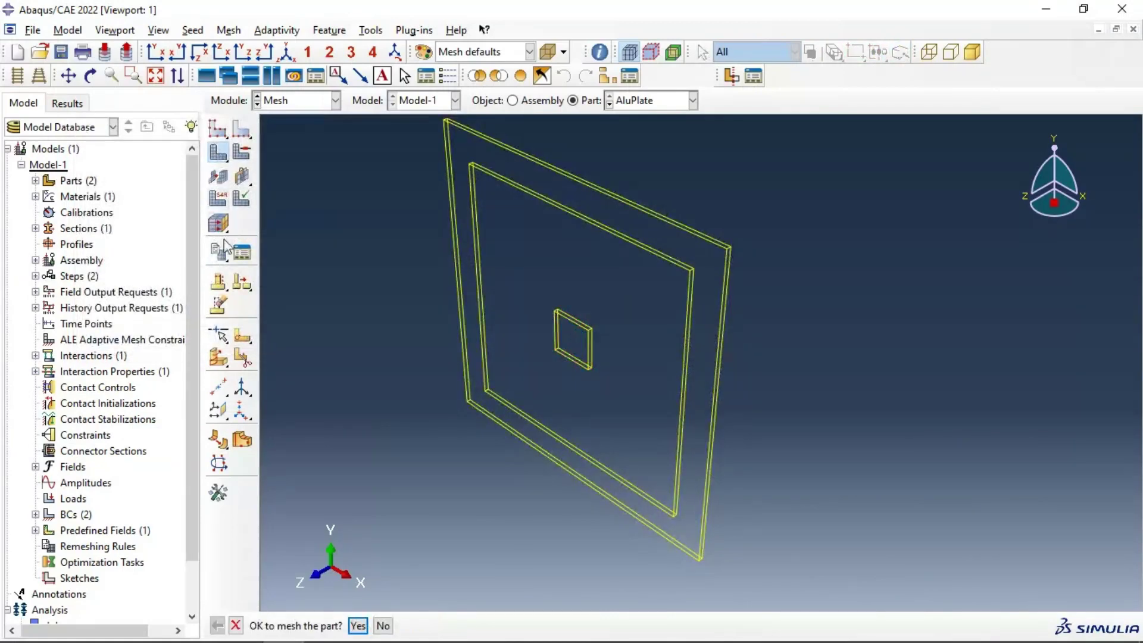
left_click(359, 626)
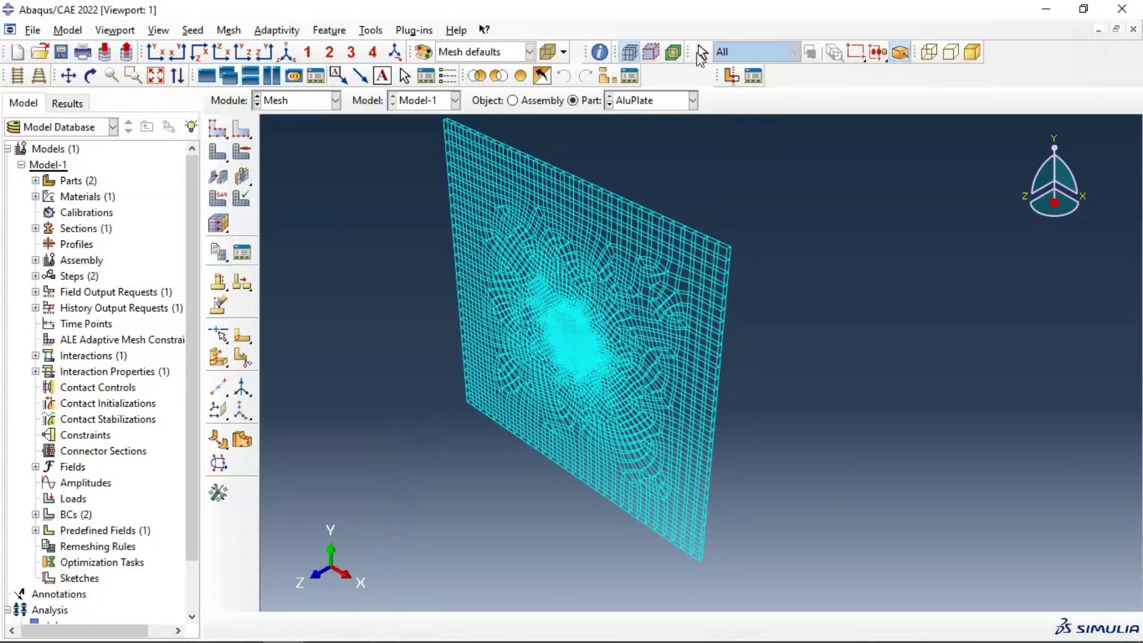
left_click(970, 53)
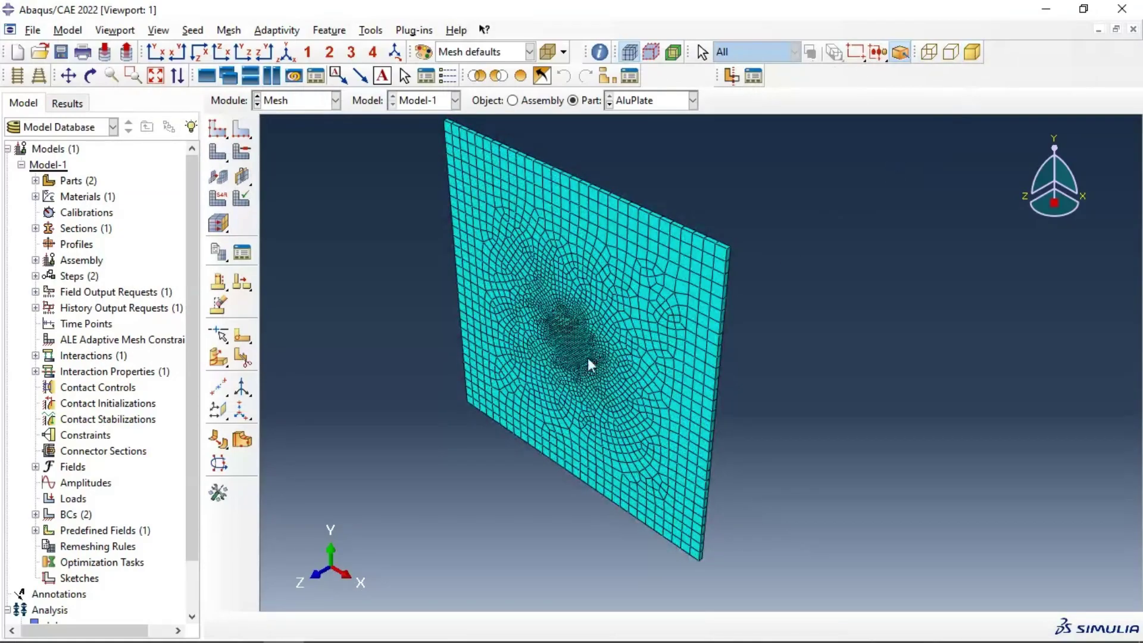
scroll(588, 345, "up", 5)
scroll(589, 349, "down", 8)
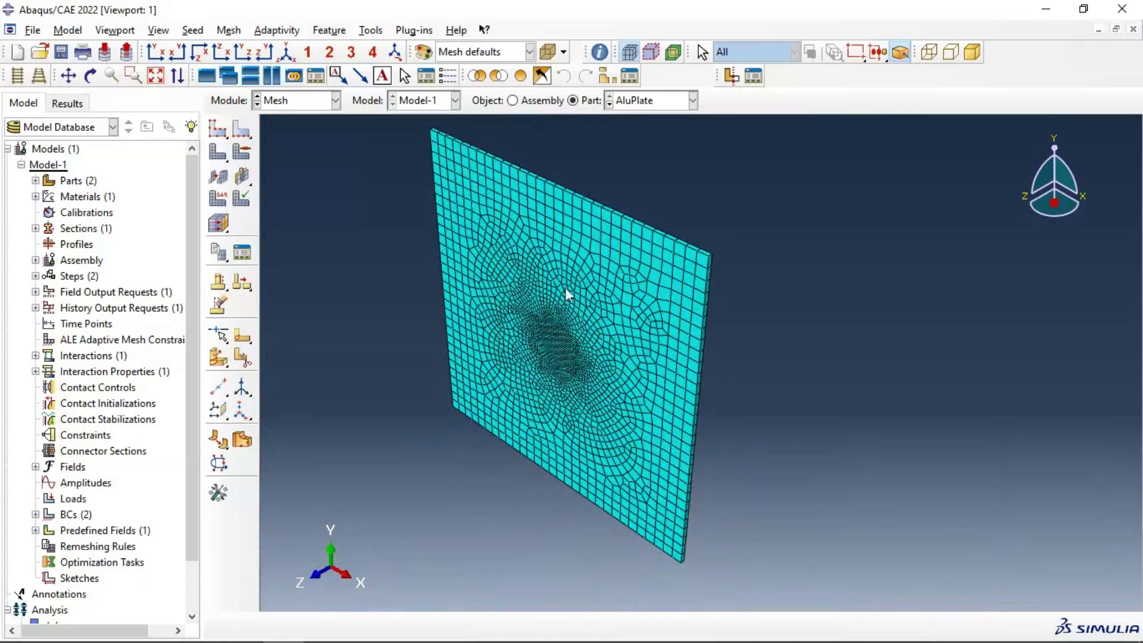
- Reseed the front and back edges of the central square with 25 elements per edge, deleting the invalidated meshes
left_click(244, 130)
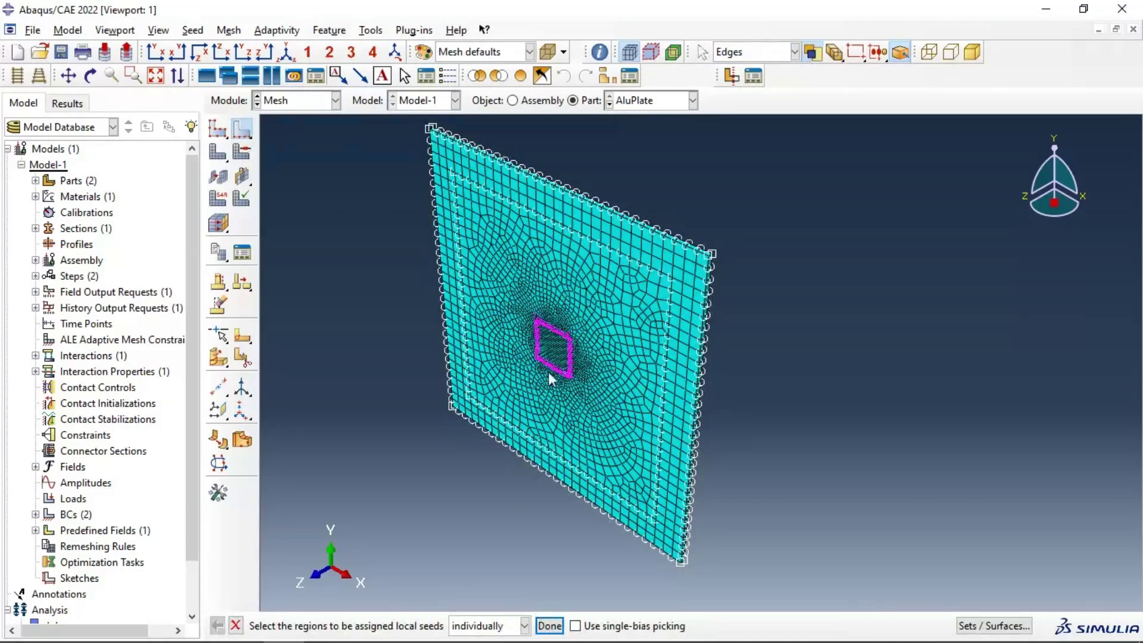
scroll(548, 371, "up", 3)
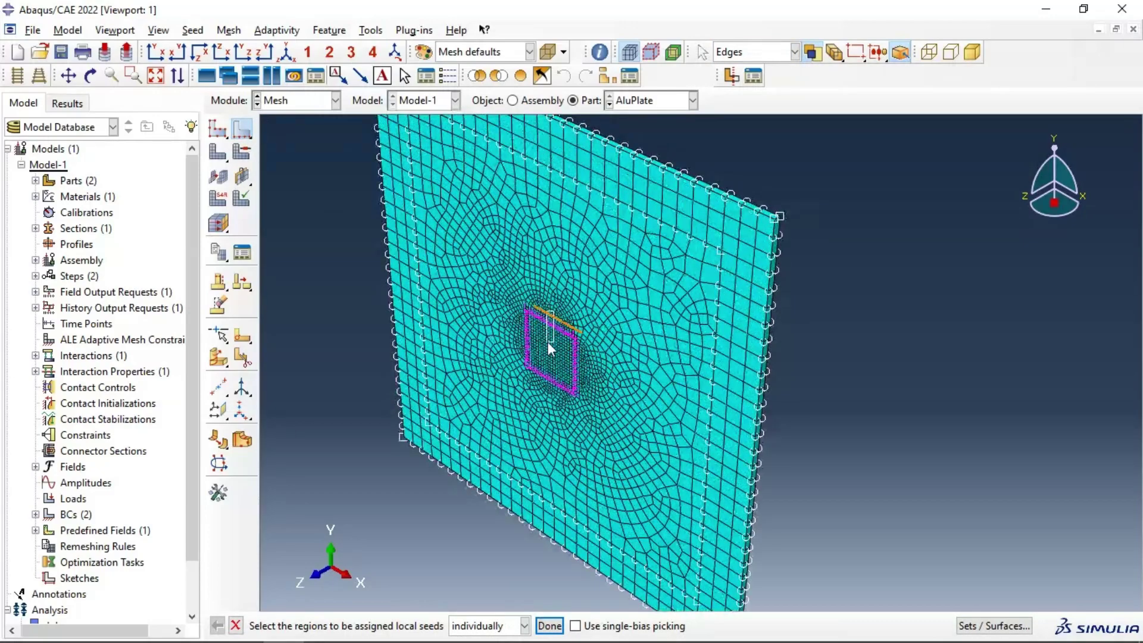
left_click(548, 342)
left_click(577, 364, "shift")
left_click(549, 625)
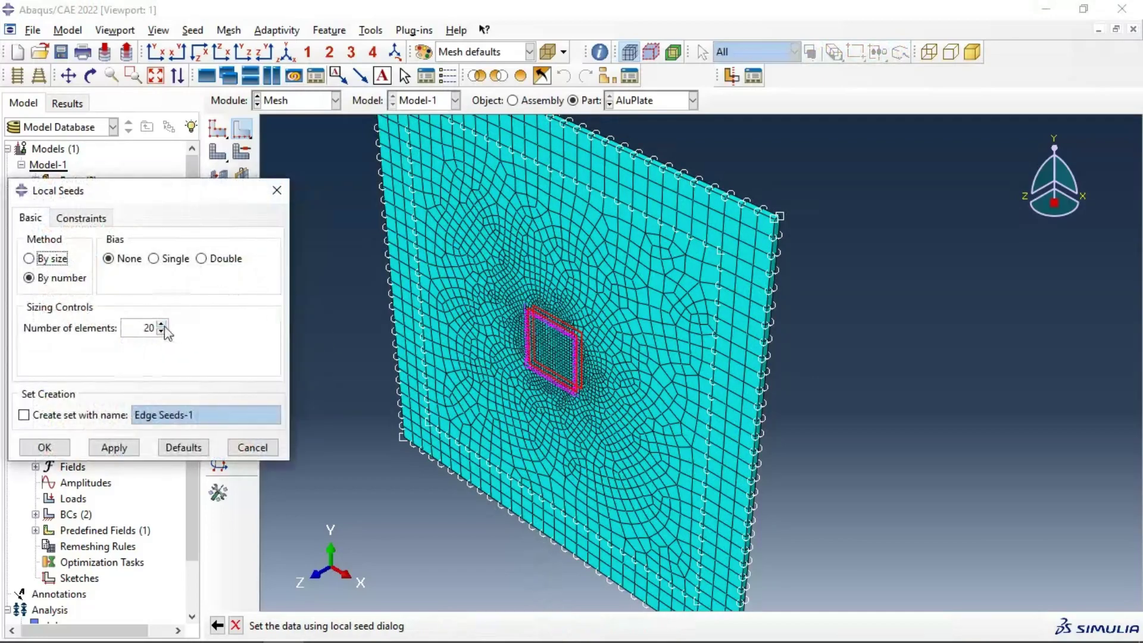
left_click(162, 326)
left_click(161, 325)
left_click(116, 447)
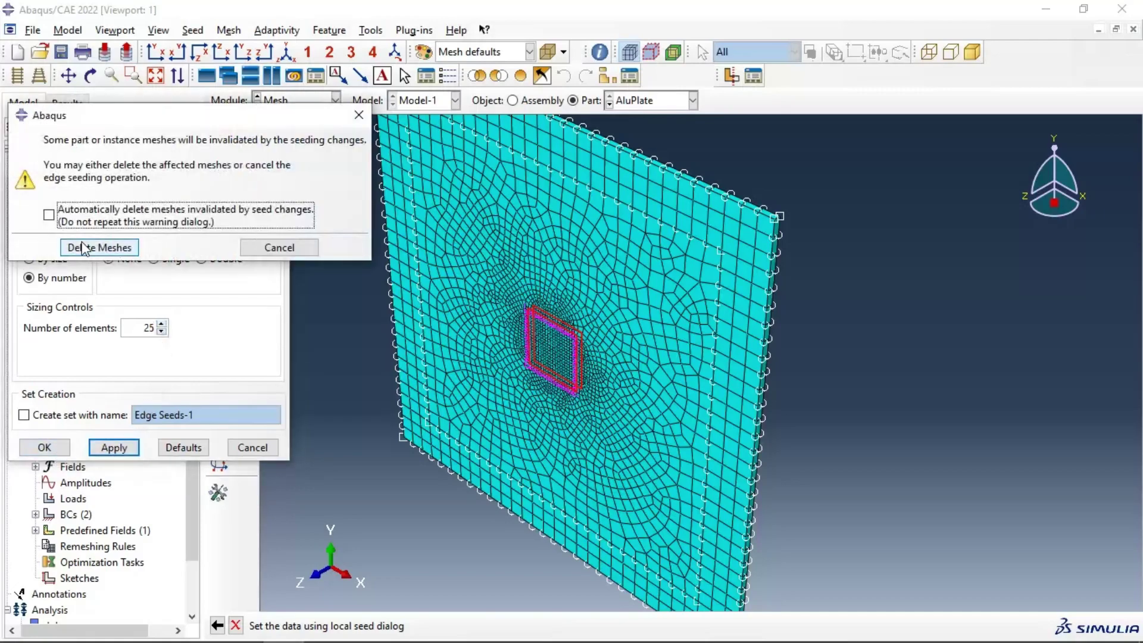
left_click(85, 248)
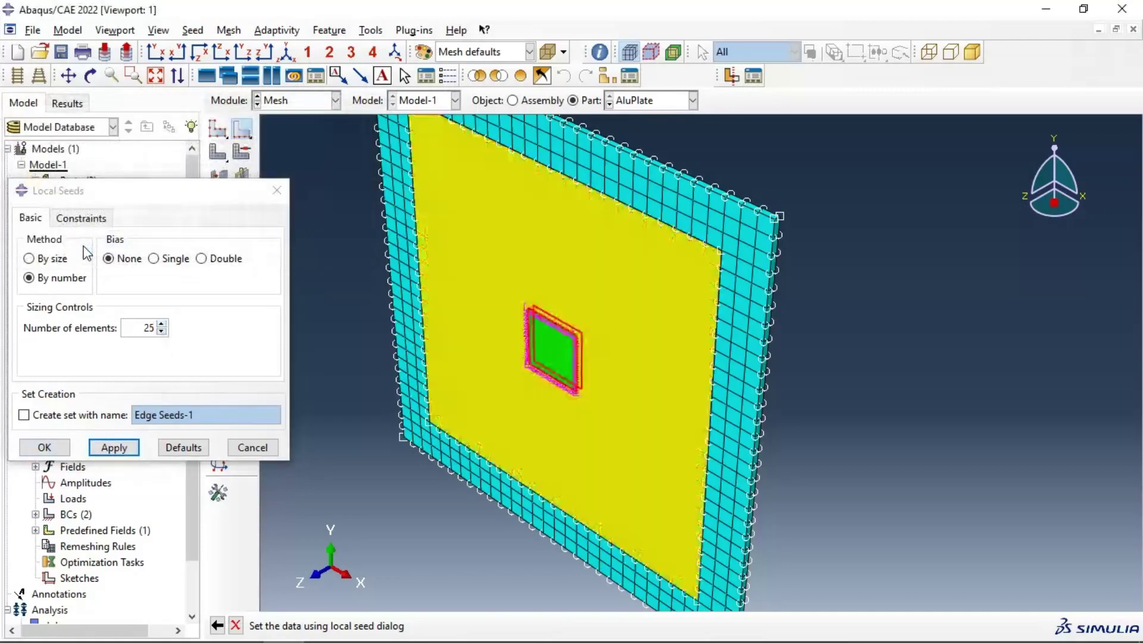
left_click(45, 447)
- Remesh the AluPlate part with the refined central seeds
left_click(219, 175)
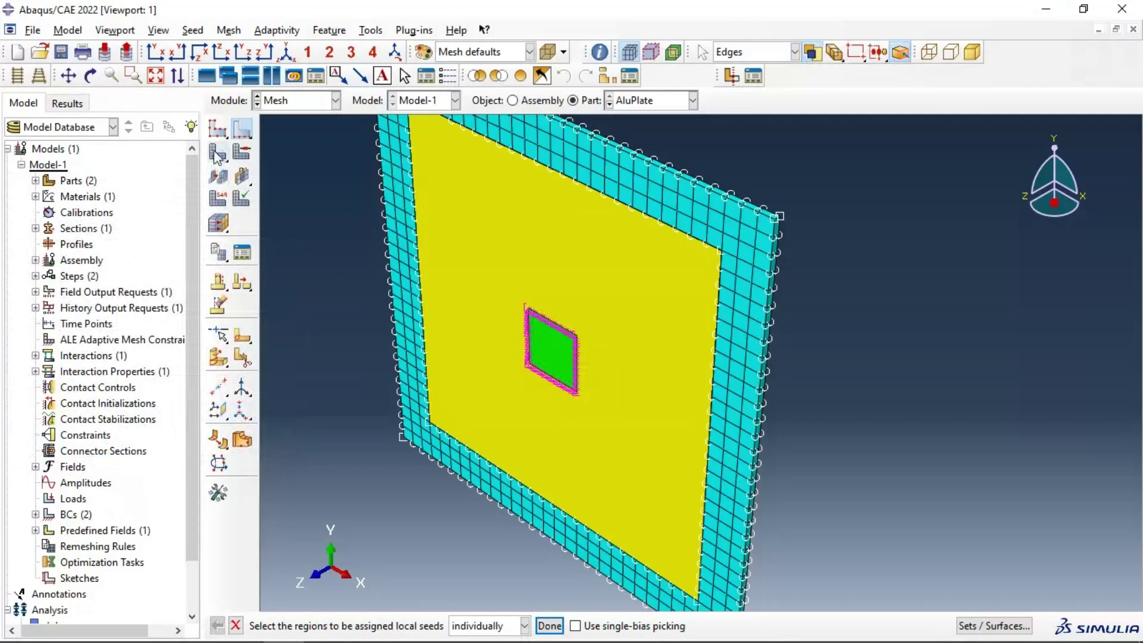
left_click(358, 626)
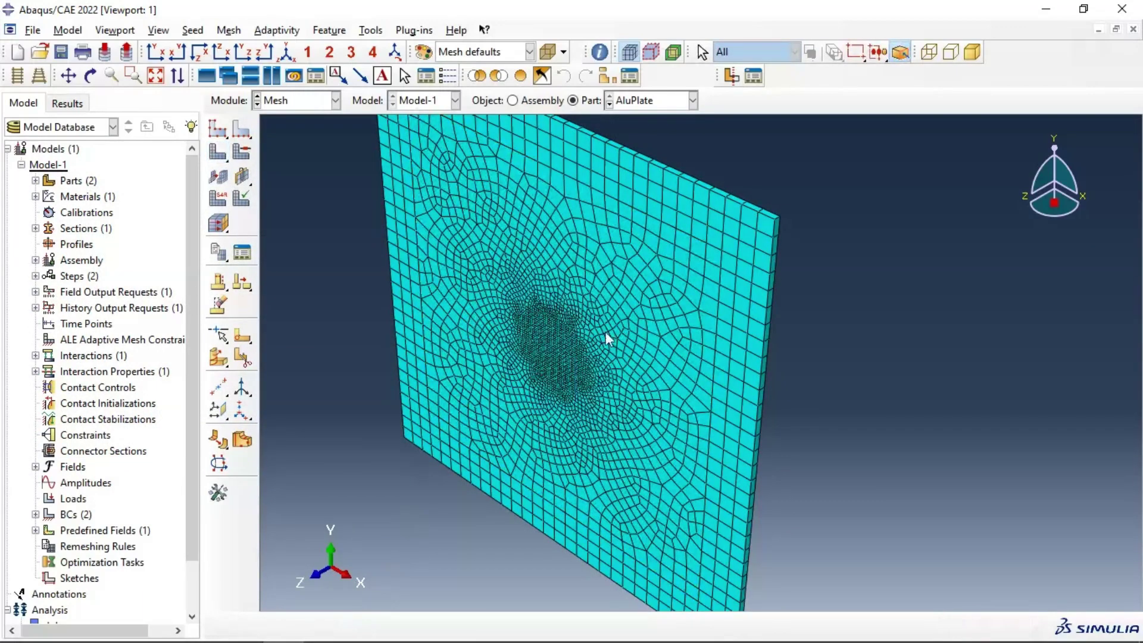
scroll(683, 321, "down", 3)
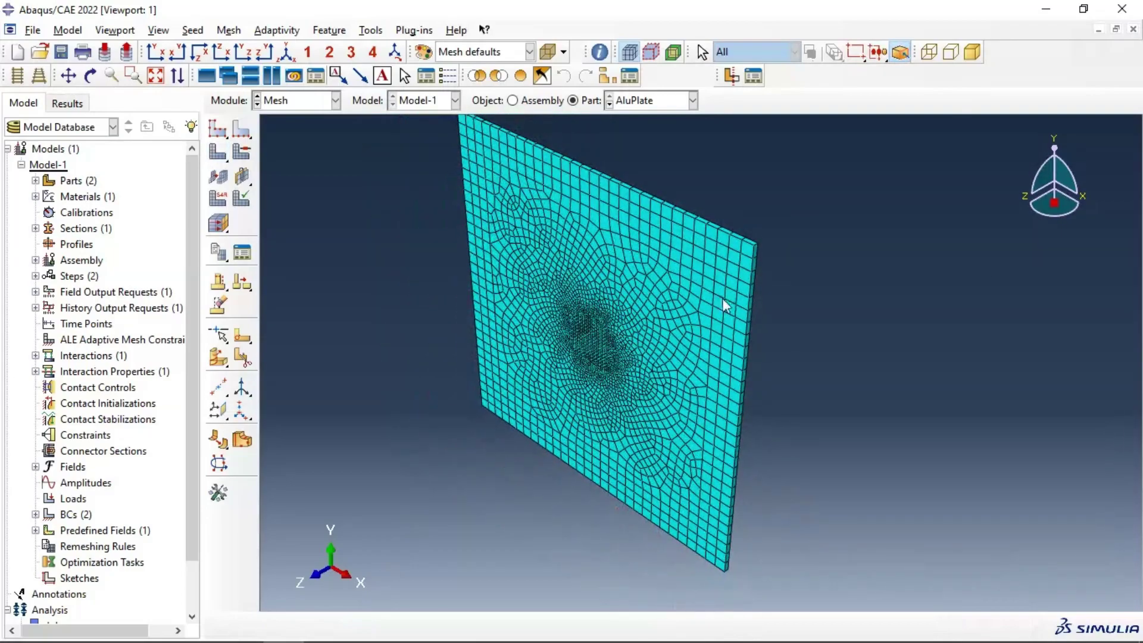
left_click_drag(660, 306, 611, 307, "ctrl+alt")
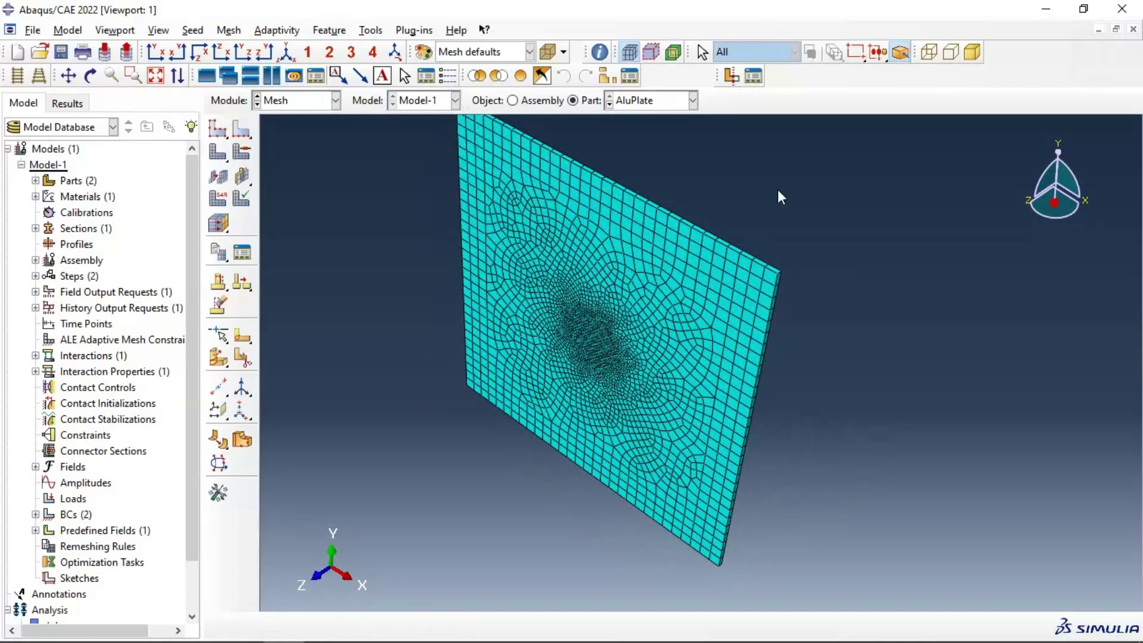
- Display the meshed assembly and examine the impactor and plate meshes together
left_click(542, 100)
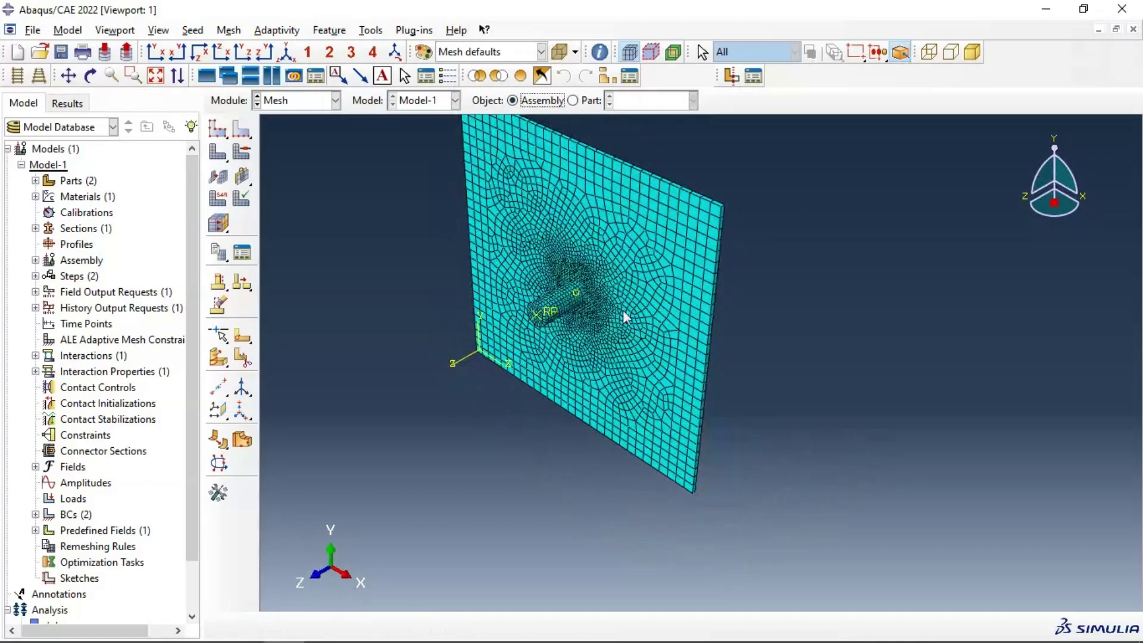
left_click_drag(608, 251, 614, 310, "ctrl+alt")
left_click_drag(619, 355, 633, 332, "ctrl+alt")
scroll(601, 244, "down", 3)
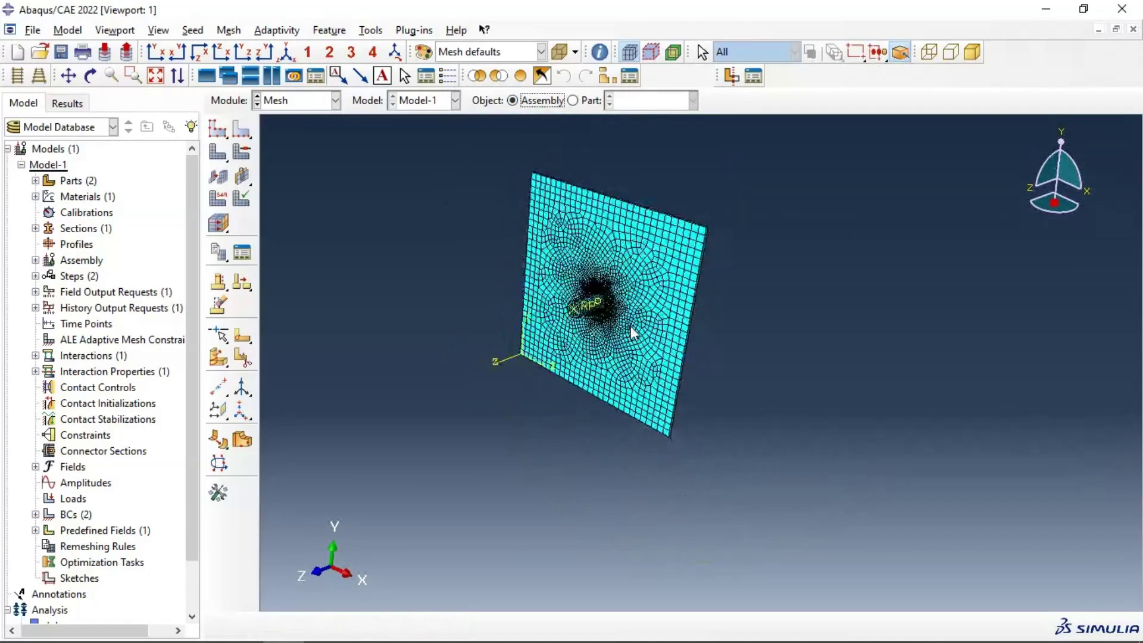
left_click_drag(588, 194, 652, 238, "ctrl+alt")
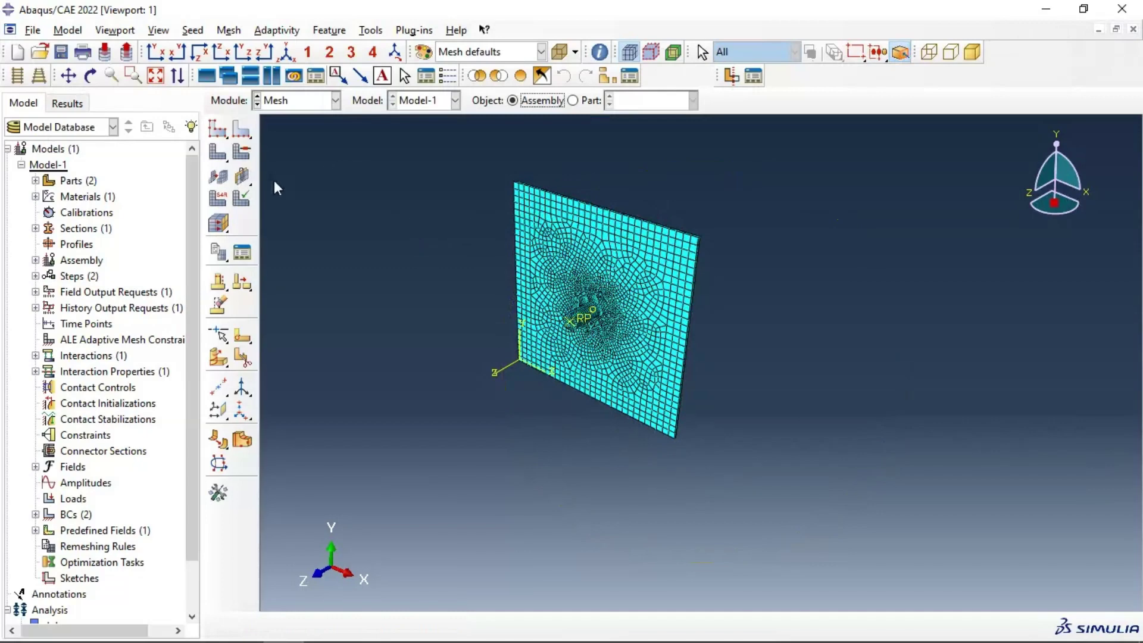
- Display the RigidImpactor part in the Property module and expand its engineering features in the model tree
left_click(280, 103)
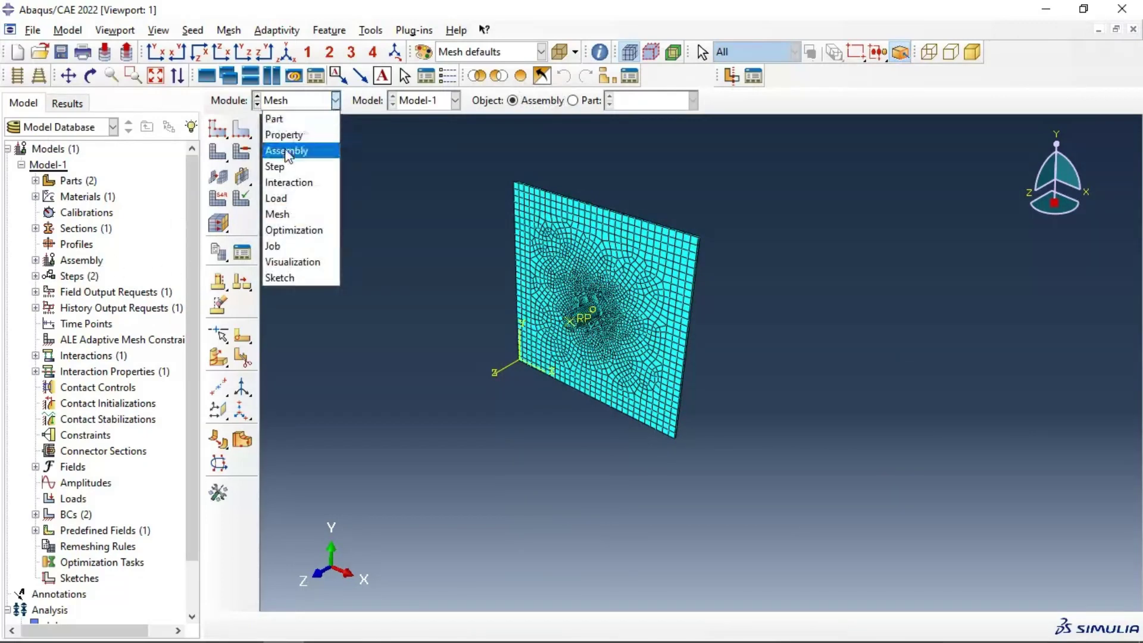
left_click(284, 136)
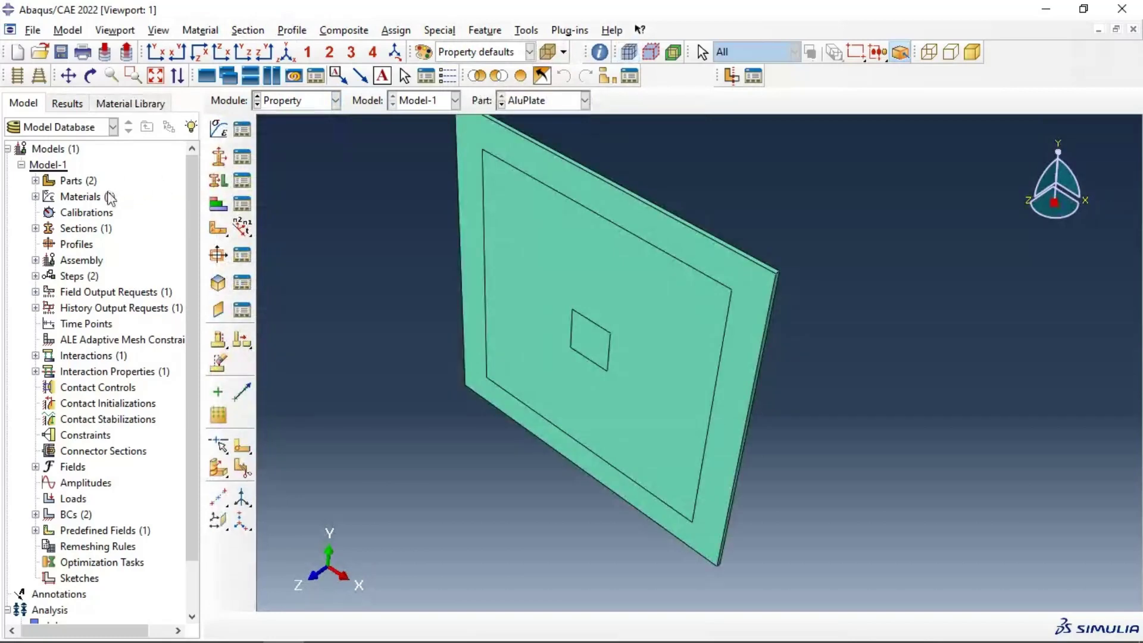
left_click(551, 102)
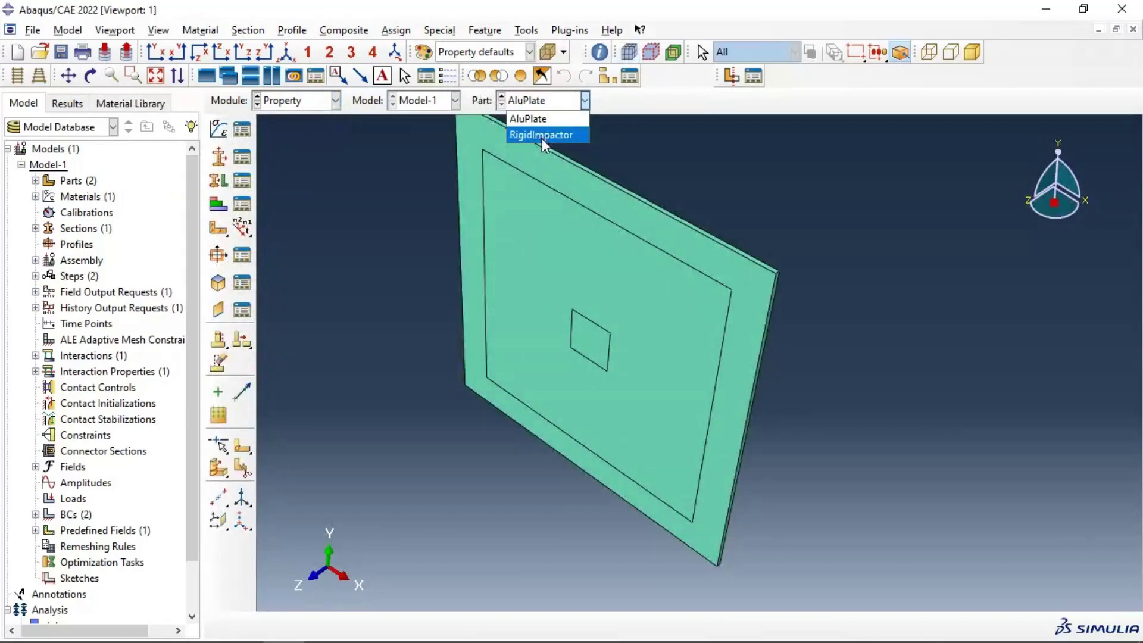
left_click(542, 135)
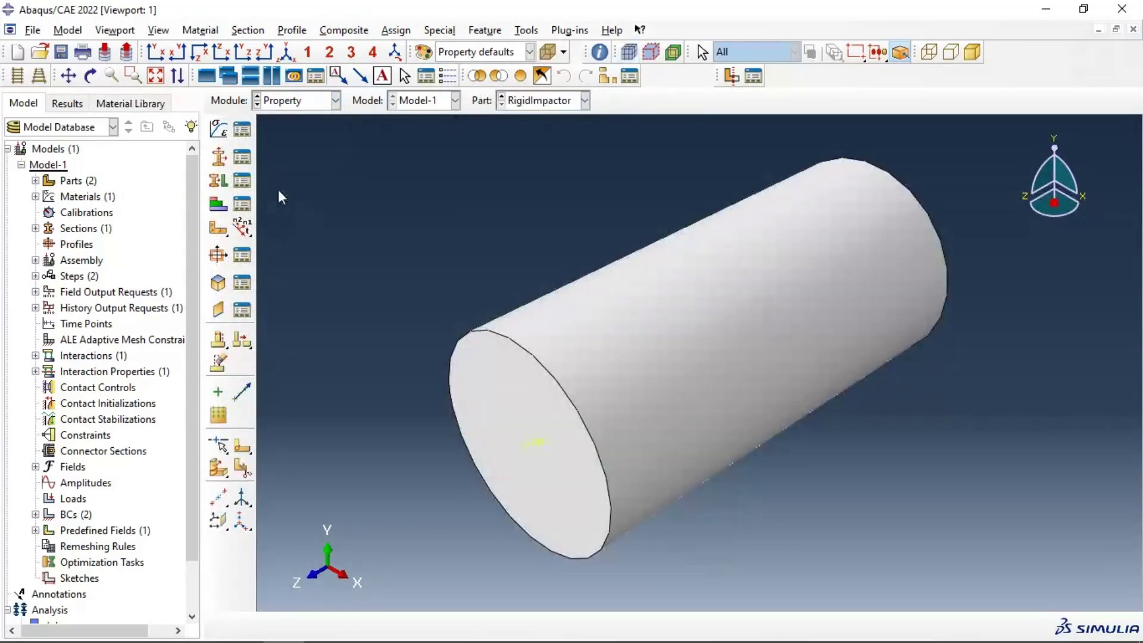
left_click(35, 196)
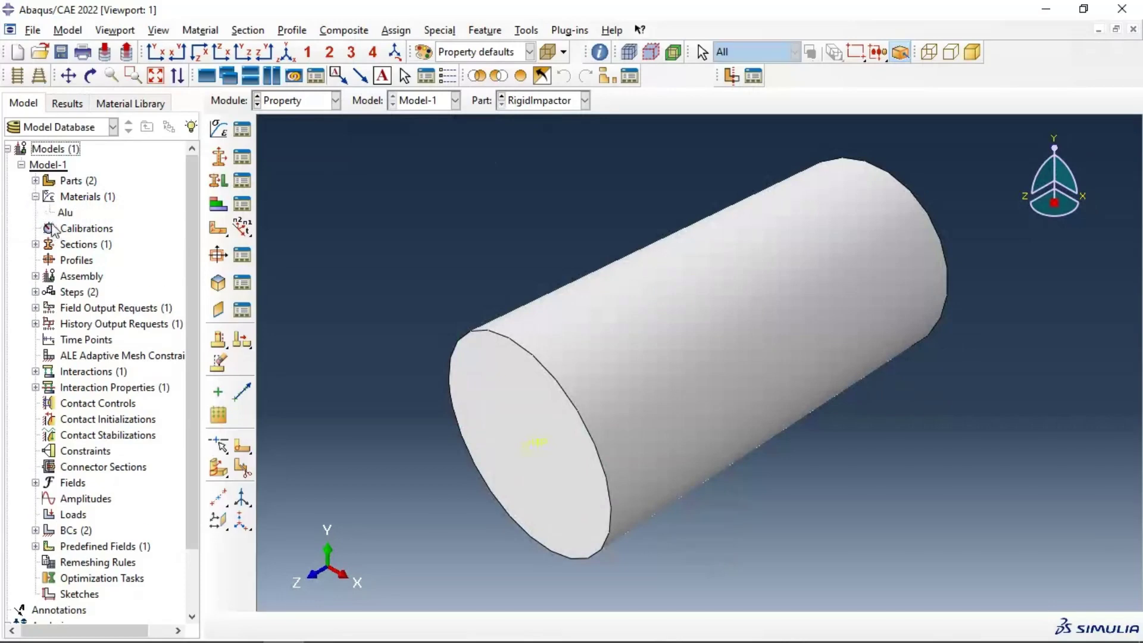
left_click(36, 197)
left_click(35, 181)
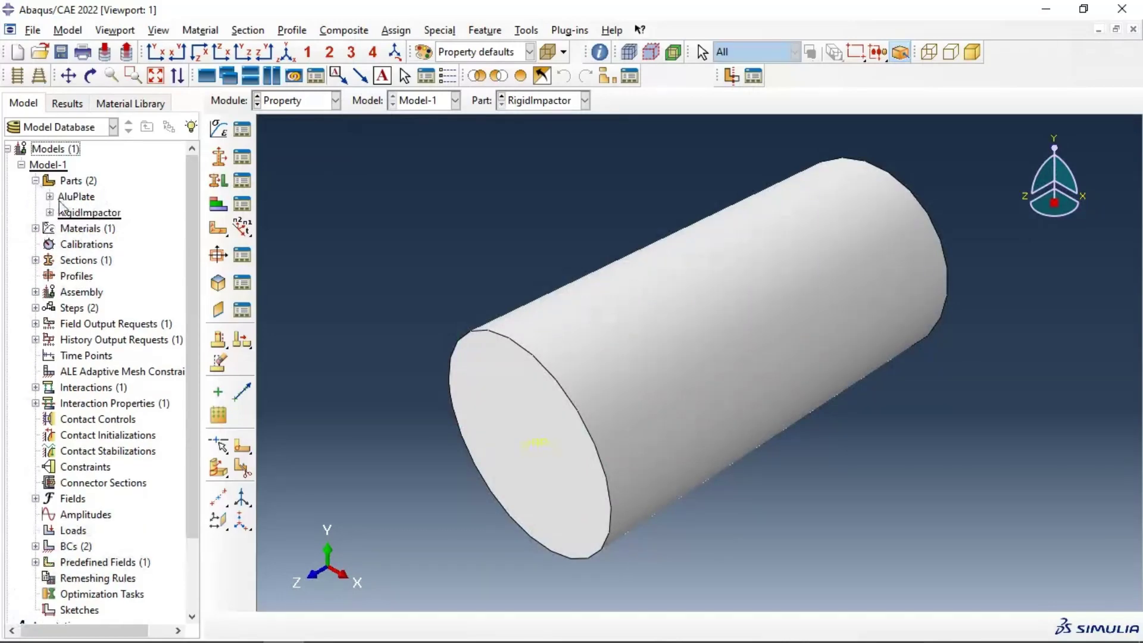
left_click(50, 212)
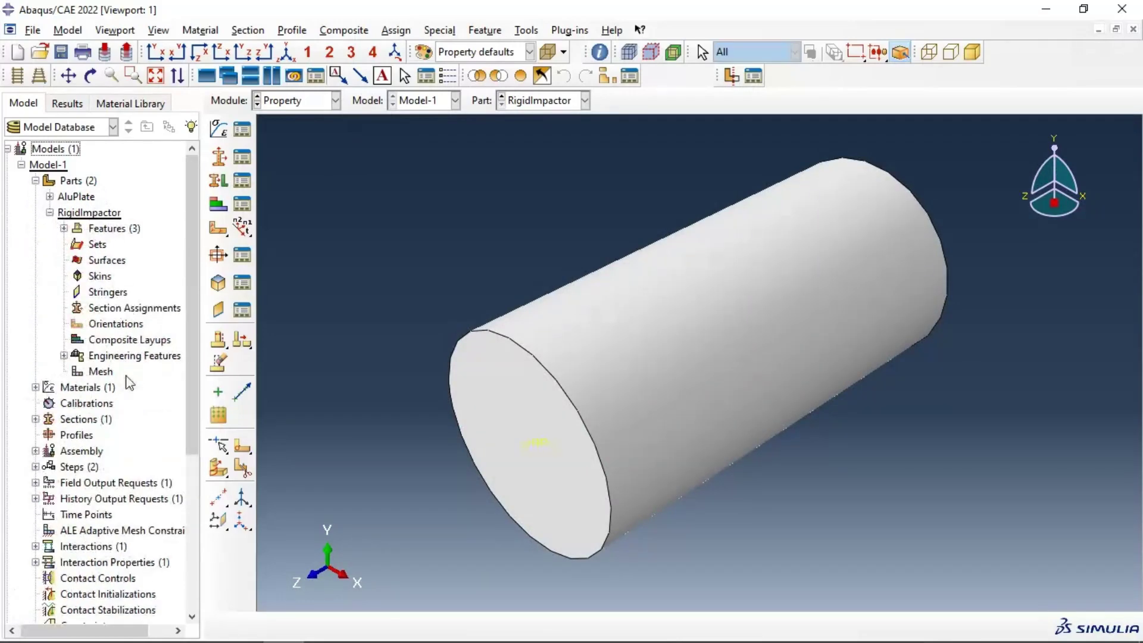
left_click(64, 356)
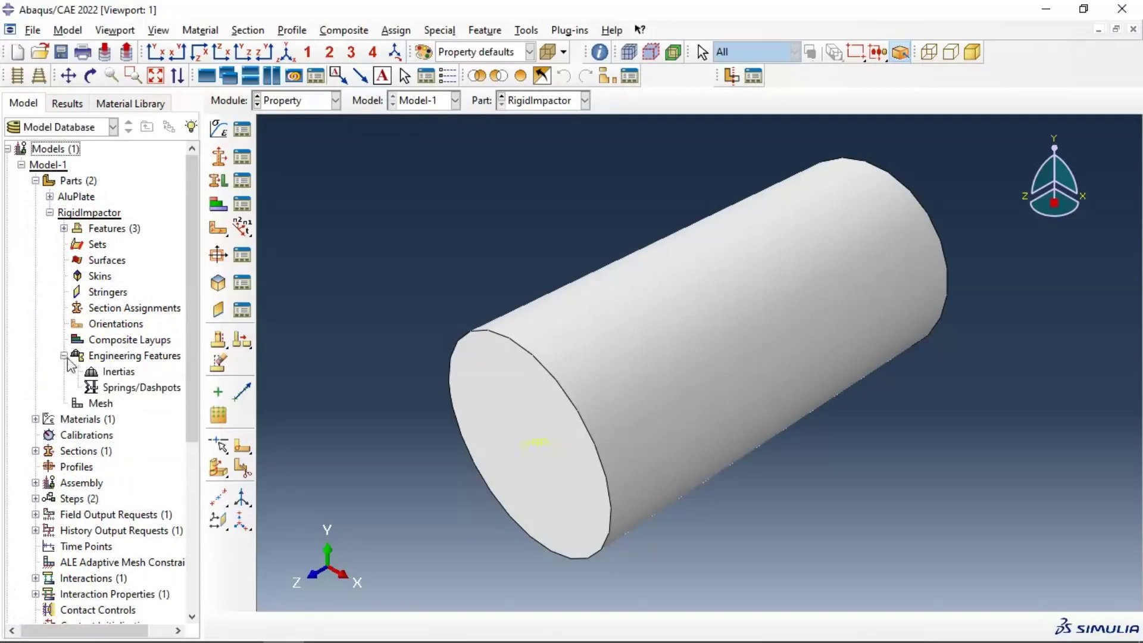
- Create a point mass/inertia at the impactor's reference point with an isotropic mass of 0.003
double_click(125, 374)
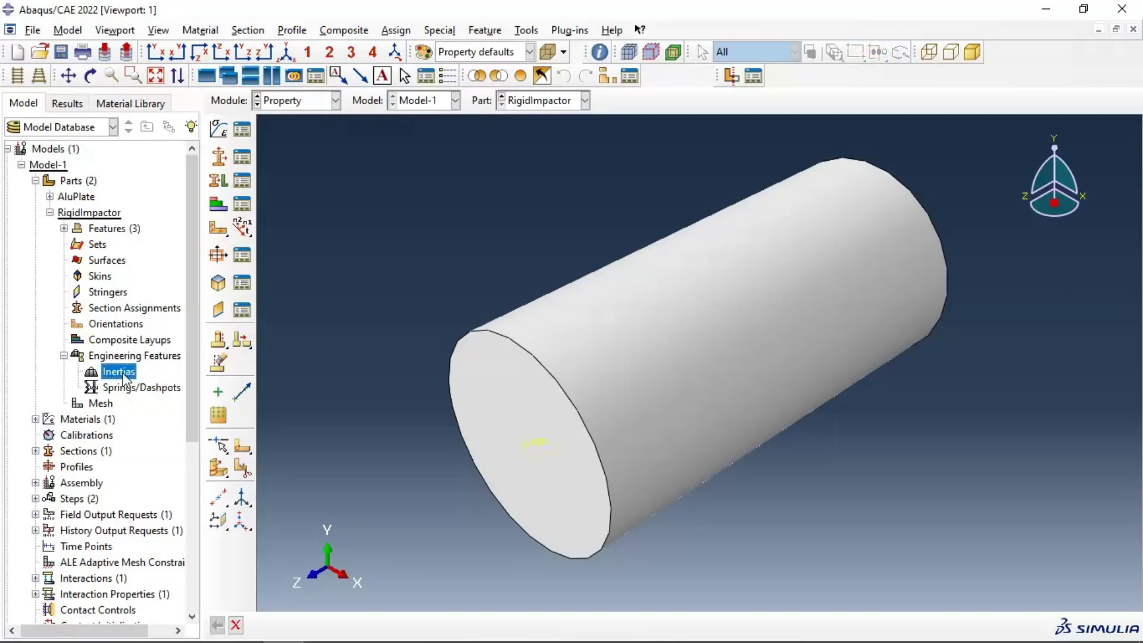
double_click(125, 375)
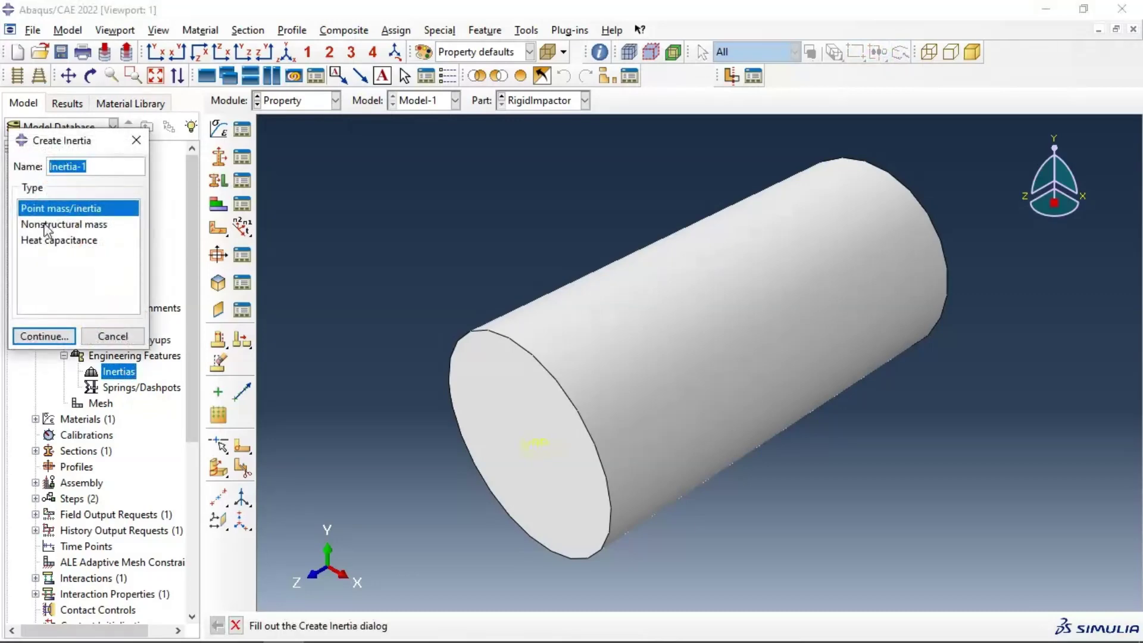
left_click(45, 337)
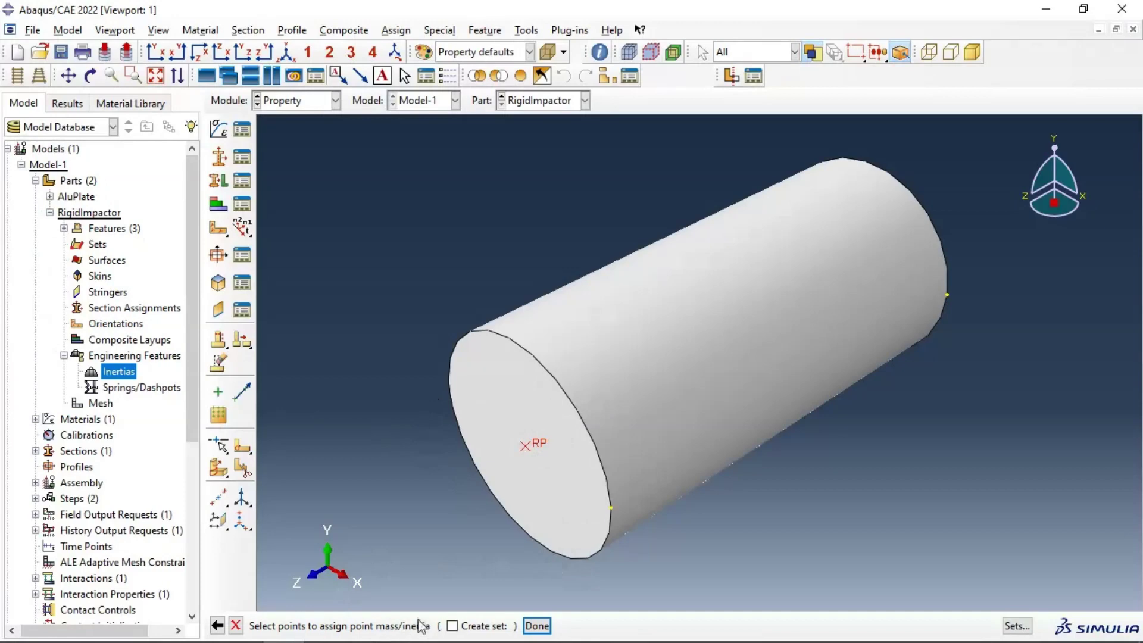
left_click(536, 626)
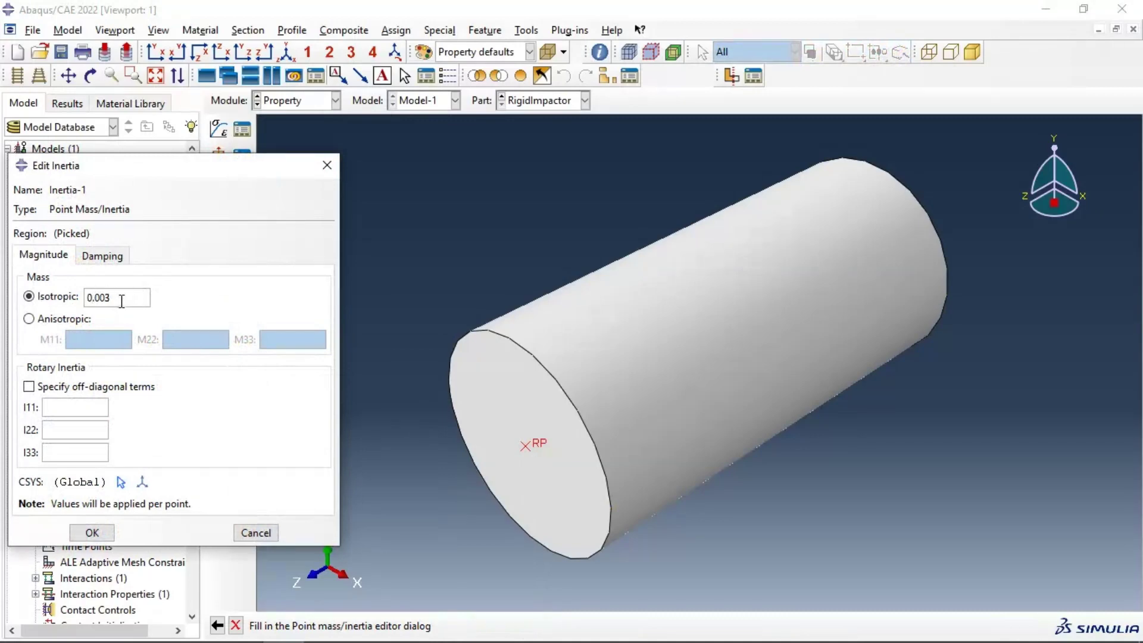
left_click_drag(113, 297, 83, 297)
left_click(98, 532)
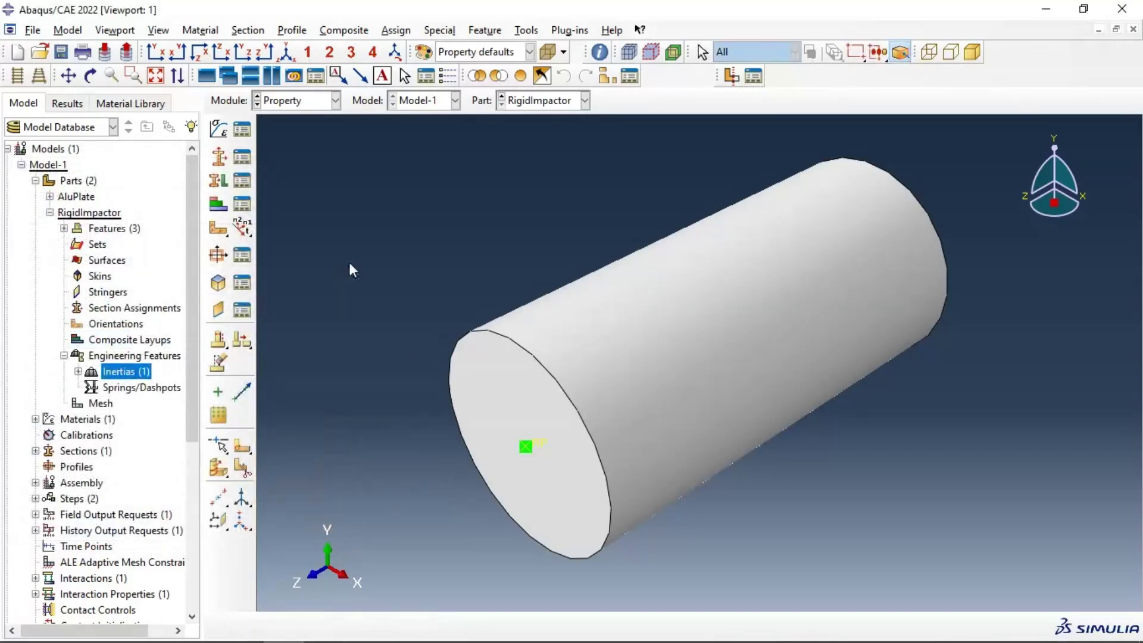
- Display the meshed AluPlate part in the Mesh module
left_click(322, 101)
left_click(283, 246)
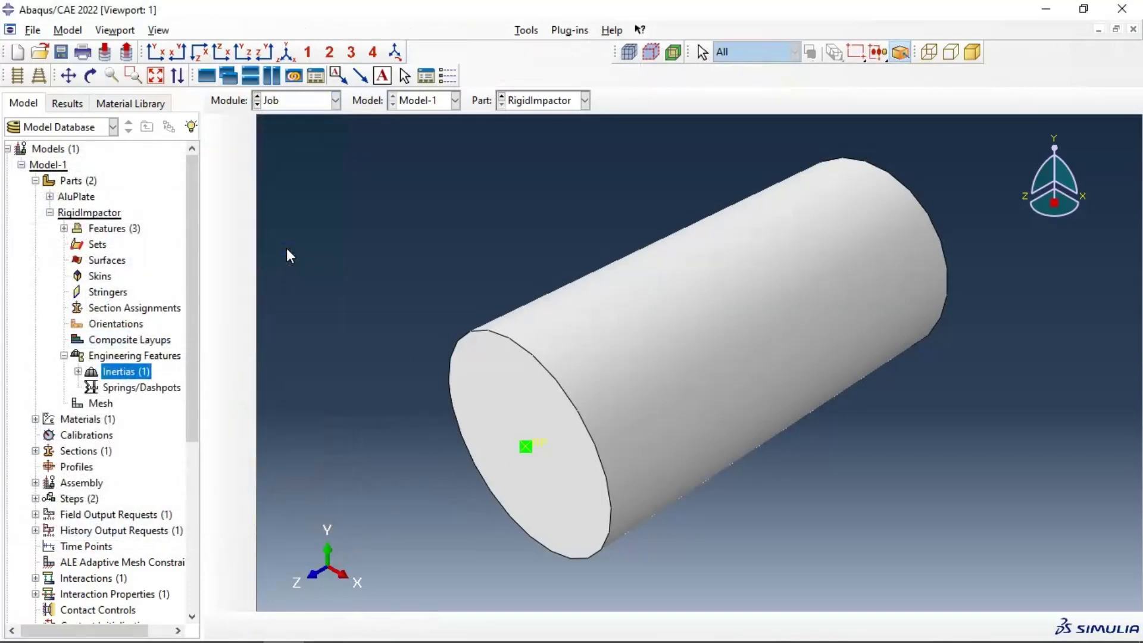
left_click(298, 103)
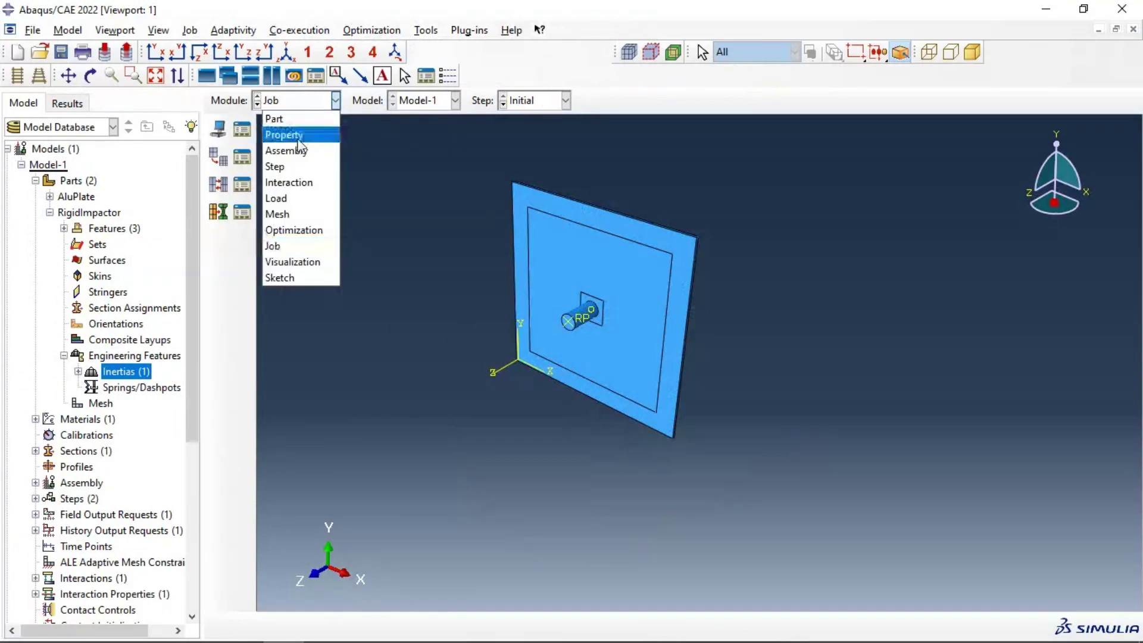
left_click(299, 214)
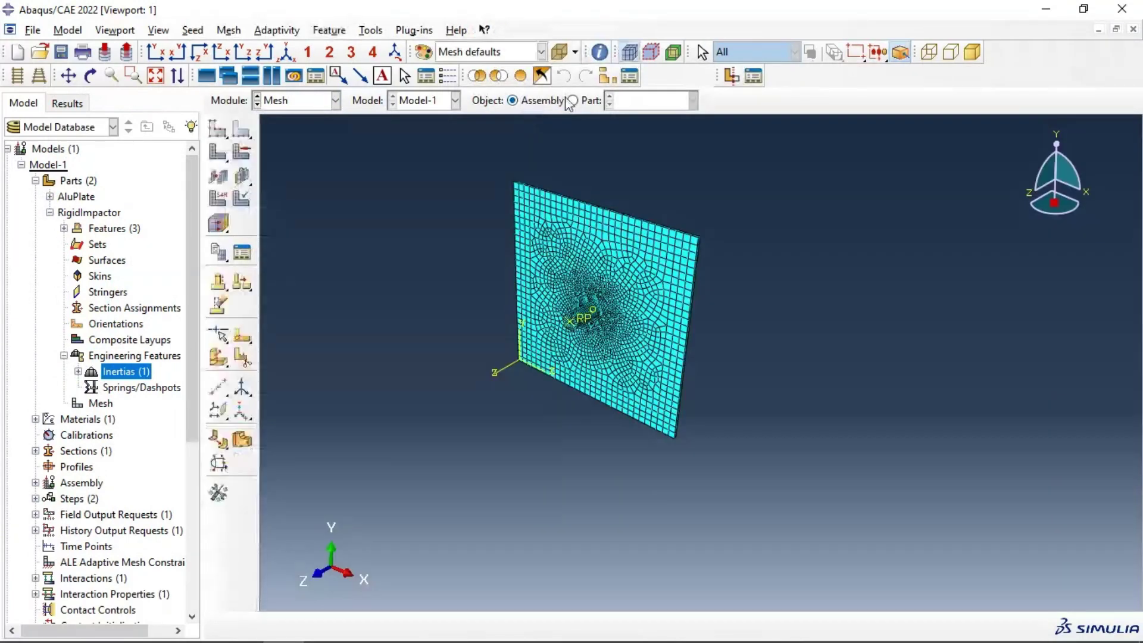
left_click(572, 100)
left_click(646, 100)
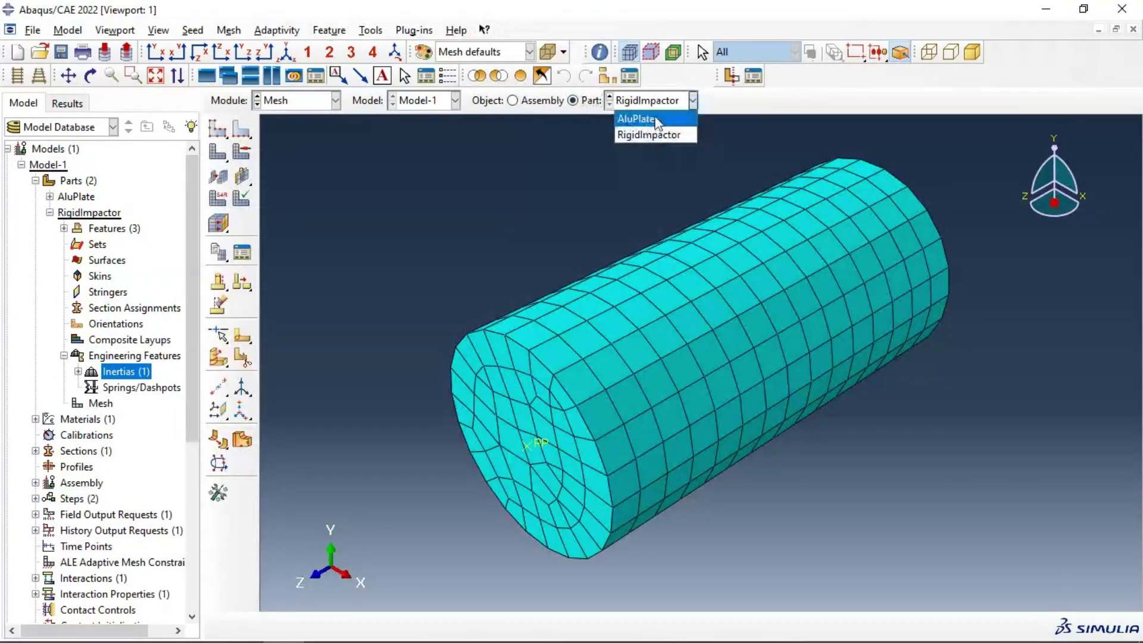
left_click(636, 118)
- Set the element type of all AluPlate cells to the Explicit library's 3D Stress family with element deletion enabled
left_click(224, 201)
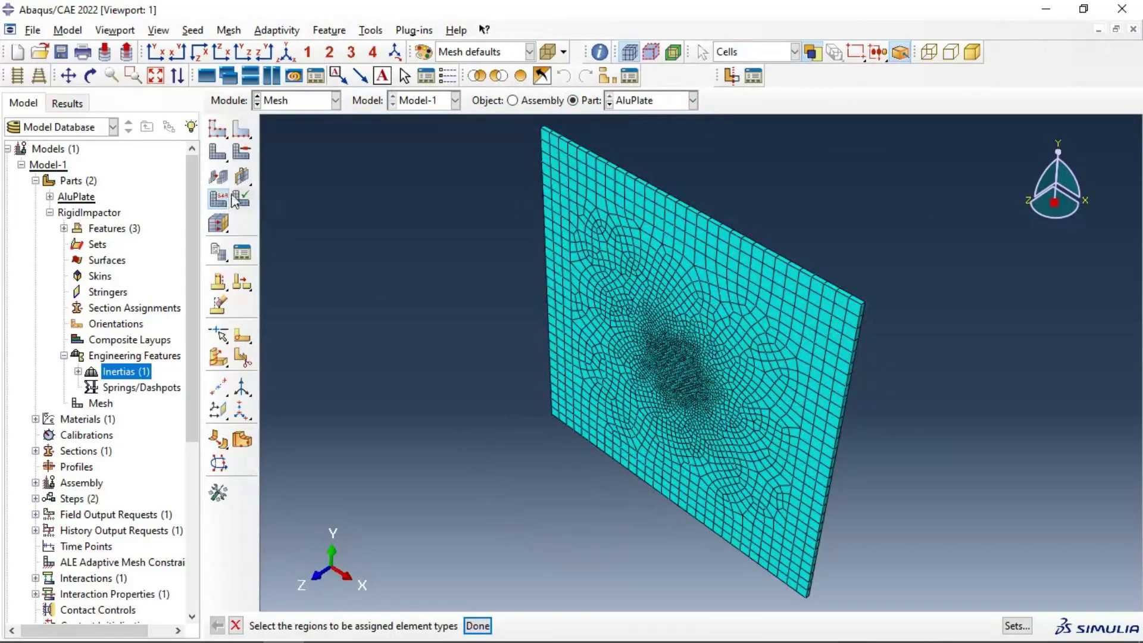
left_click_drag(394, 154, 1015, 563)
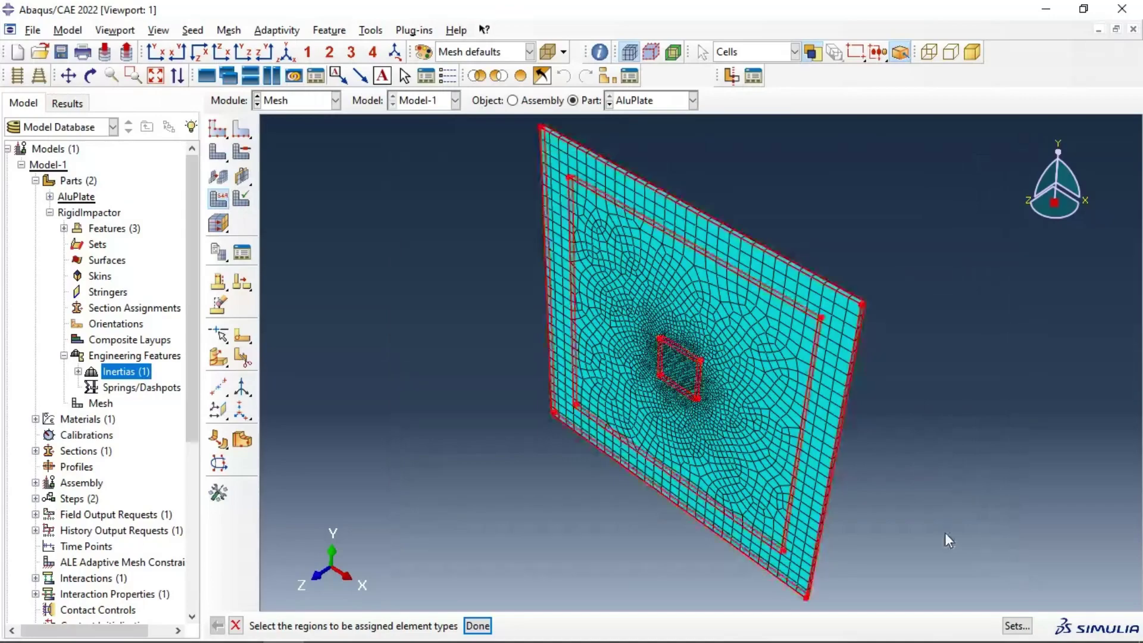
left_click(477, 625)
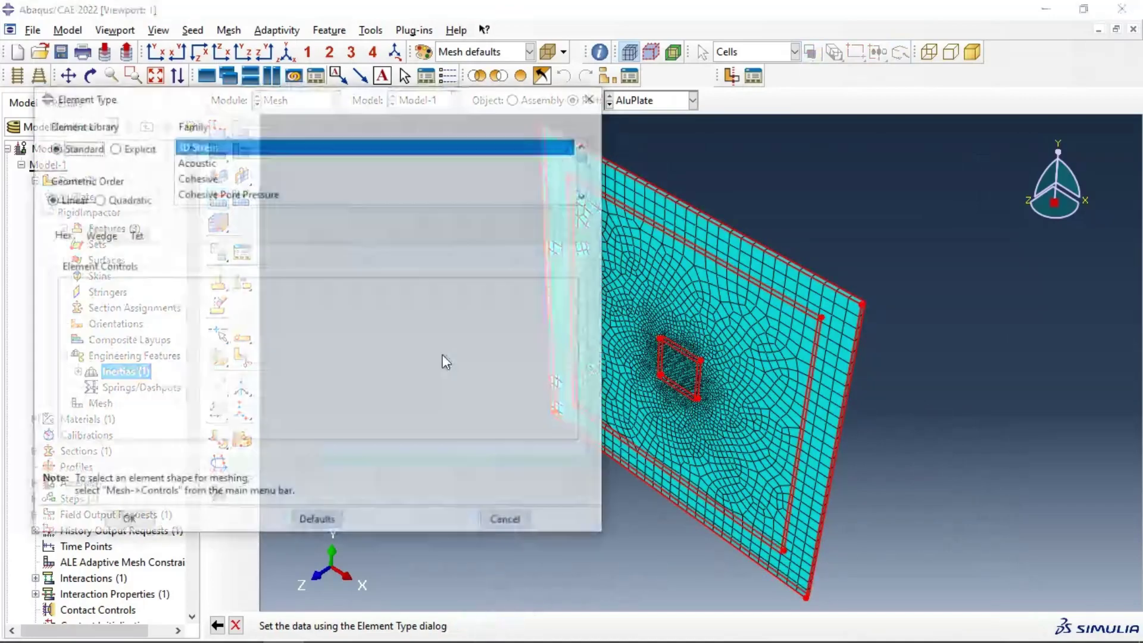
left_click(125, 149)
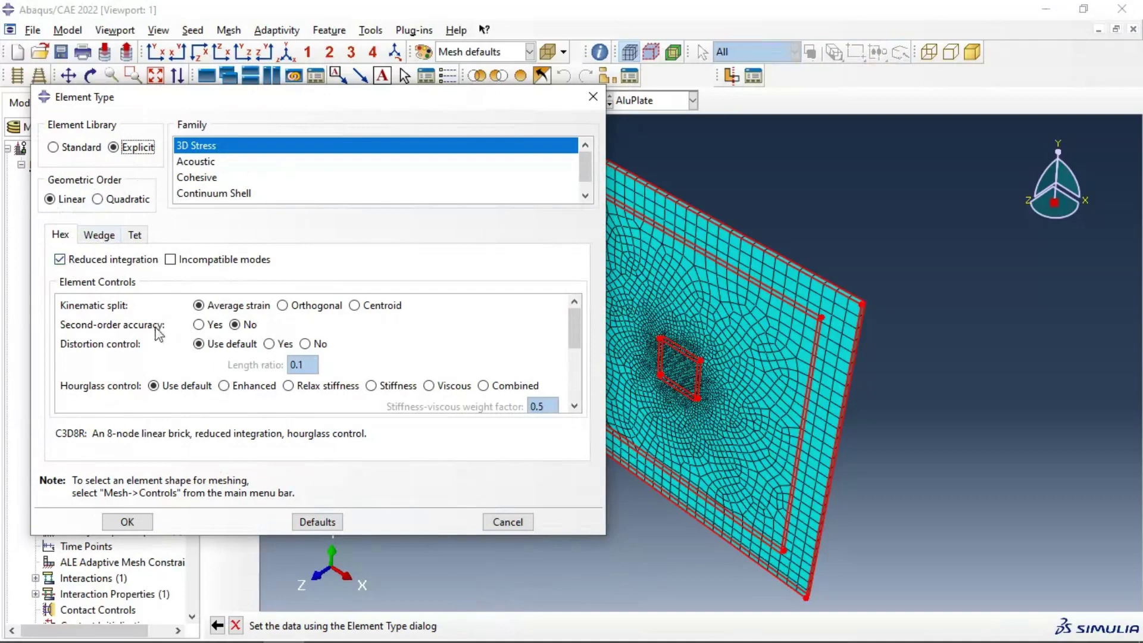
scroll(265, 349, "down", 1)
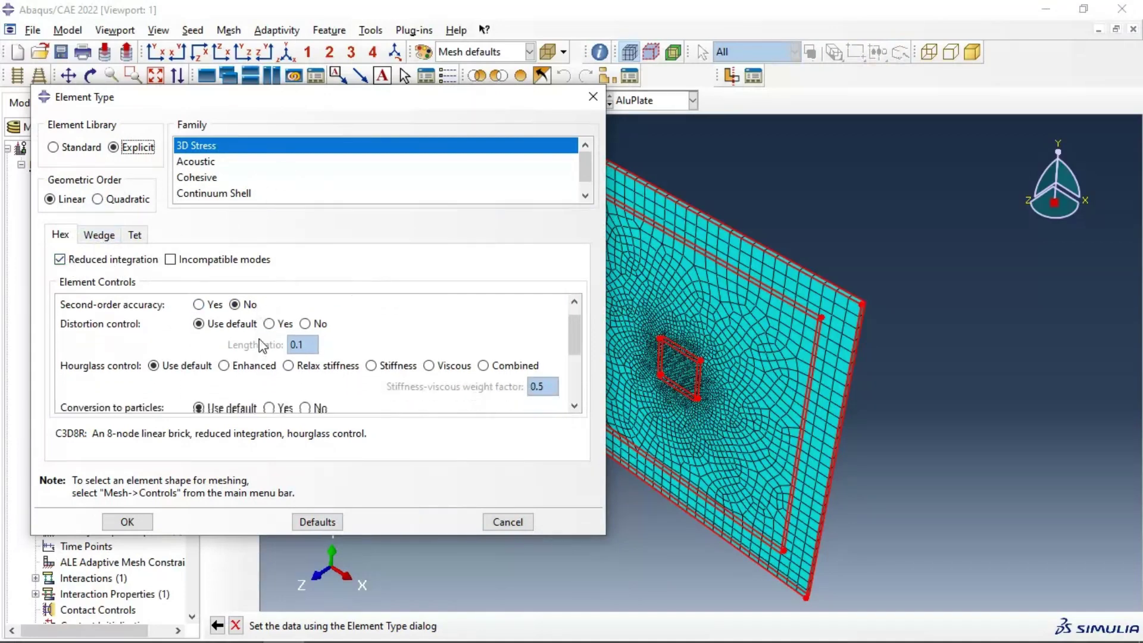
scroll(238, 375, "down", 3)
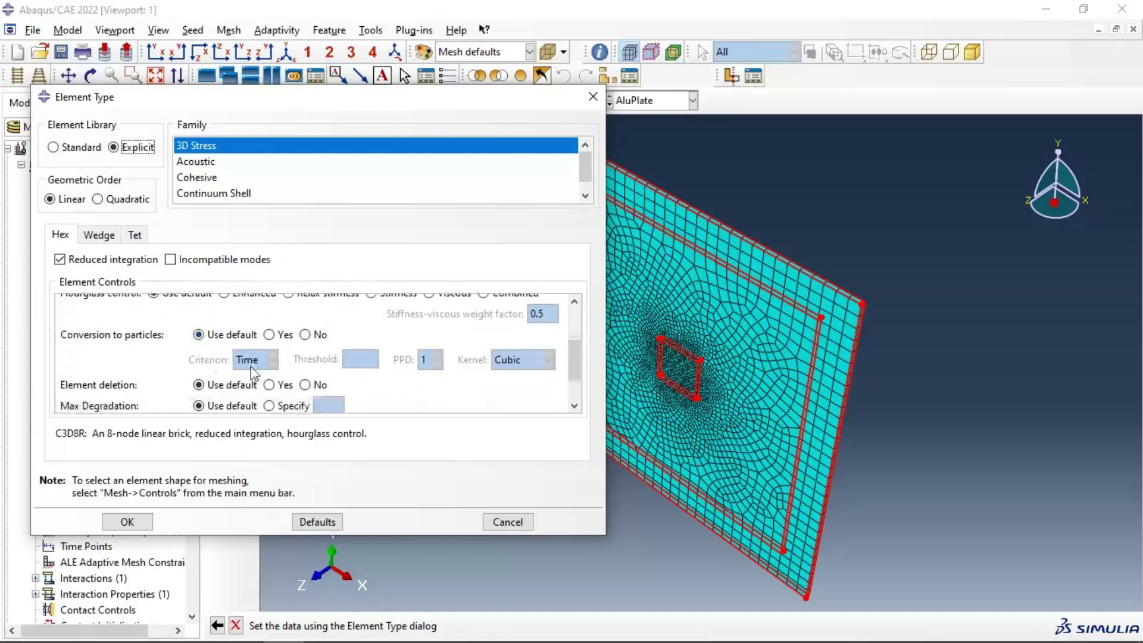
left_click(269, 385)
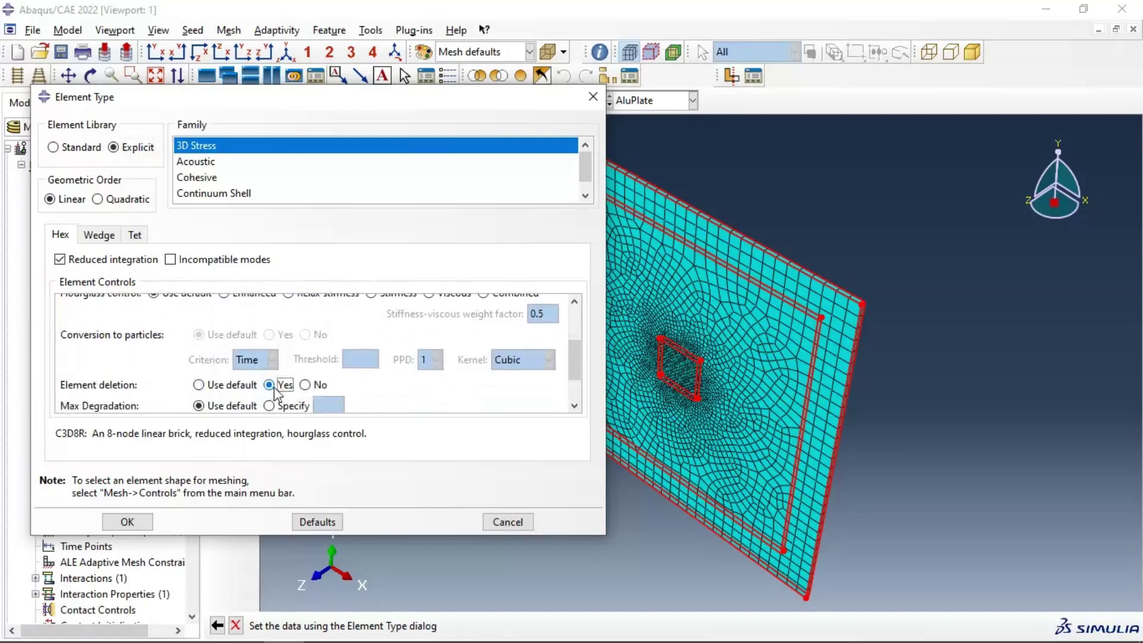
- Enable distortion control with a length ratio of 0.1 for the plate's hex elements and apply the element type
scroll(253, 384, "down", 2)
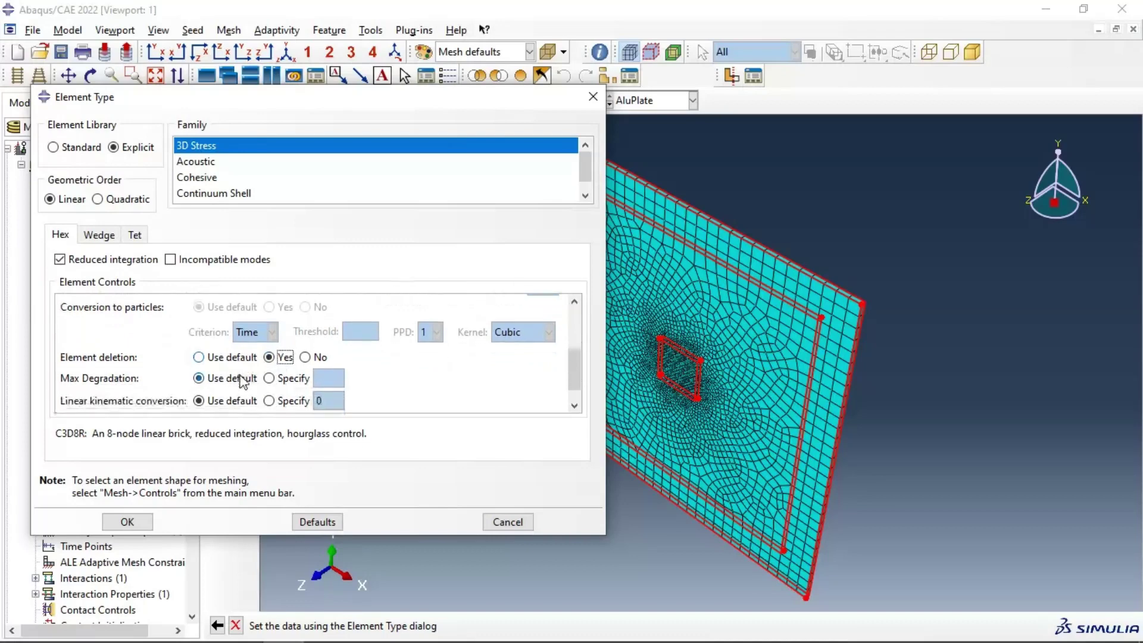
scroll(364, 369, "up", 3)
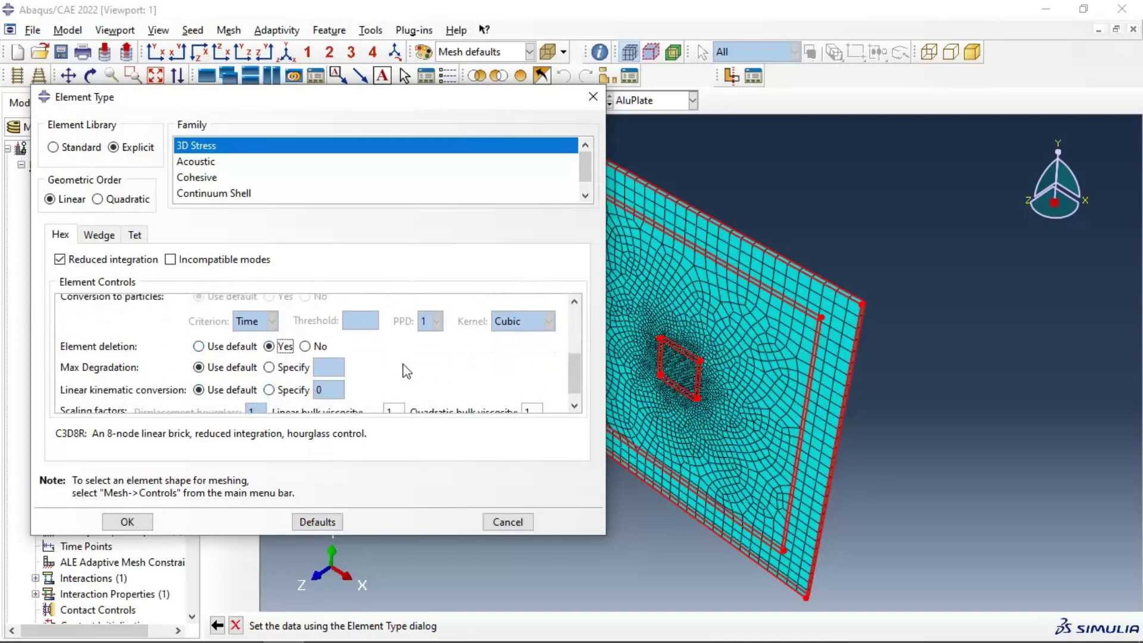
scroll(365, 369, "up", 3)
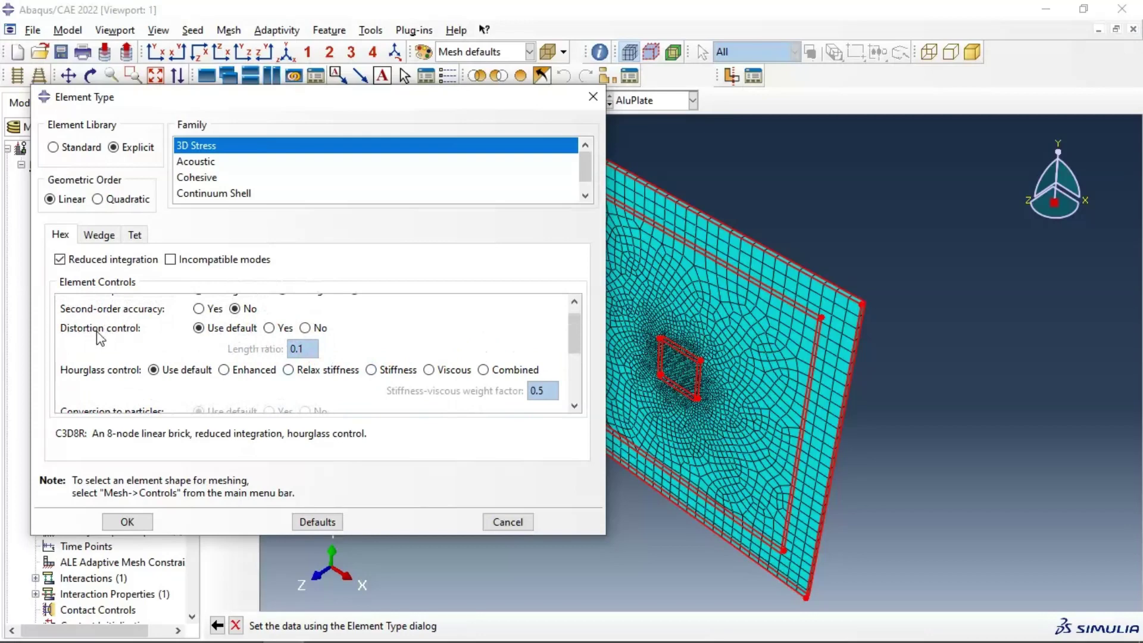
left_click(271, 328)
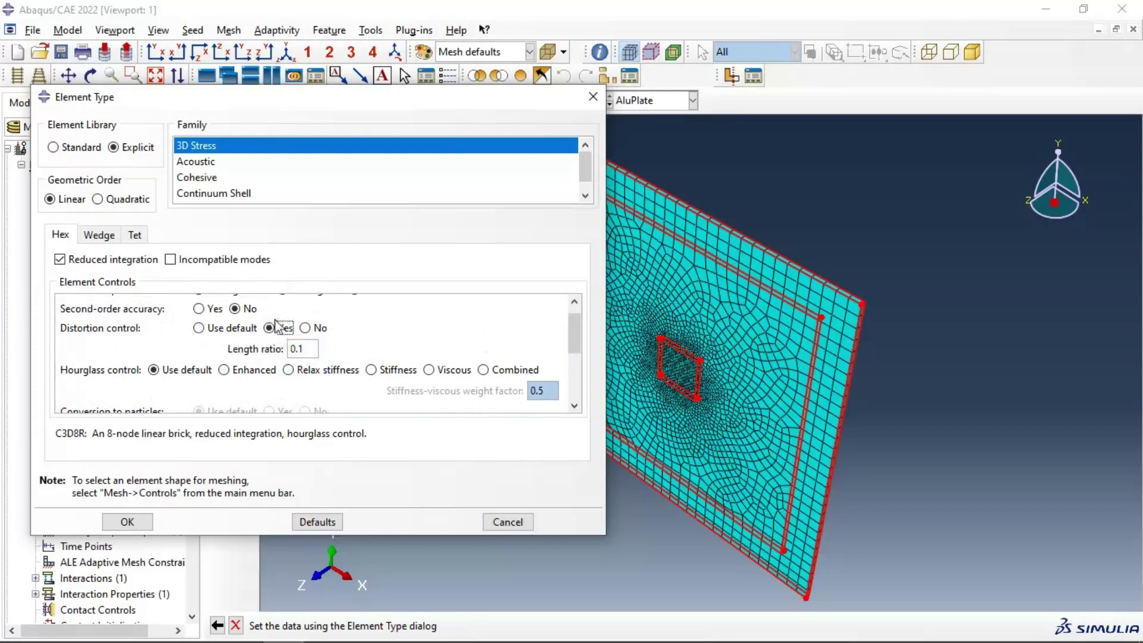
left_click(132, 523)
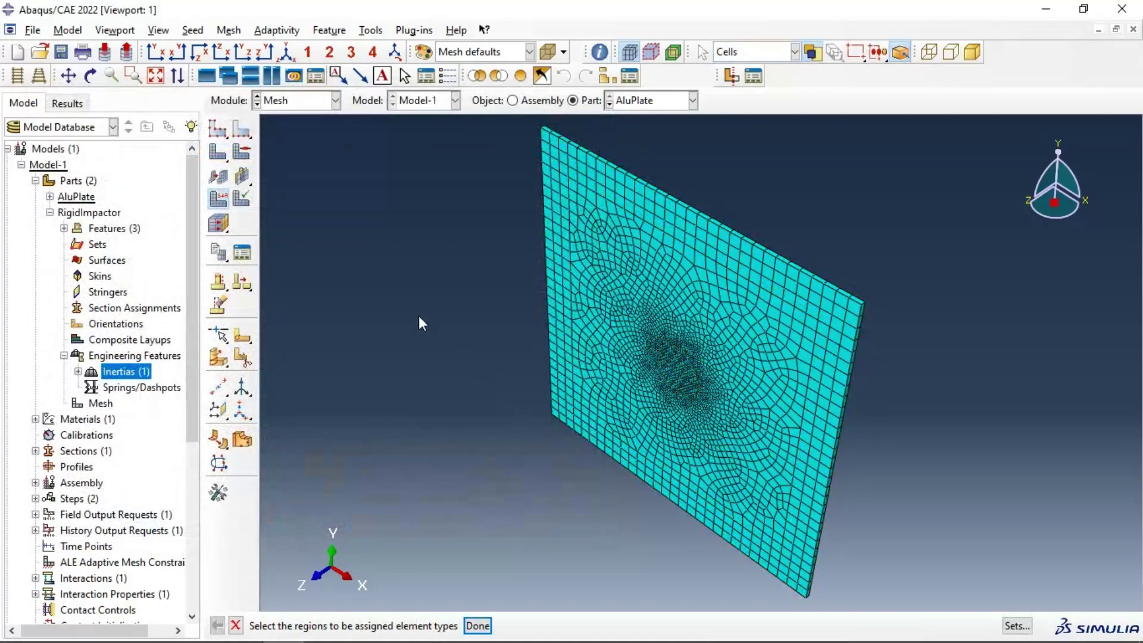
- Create an analysis job named RigidImpact from Model-1
left_click(308, 105)
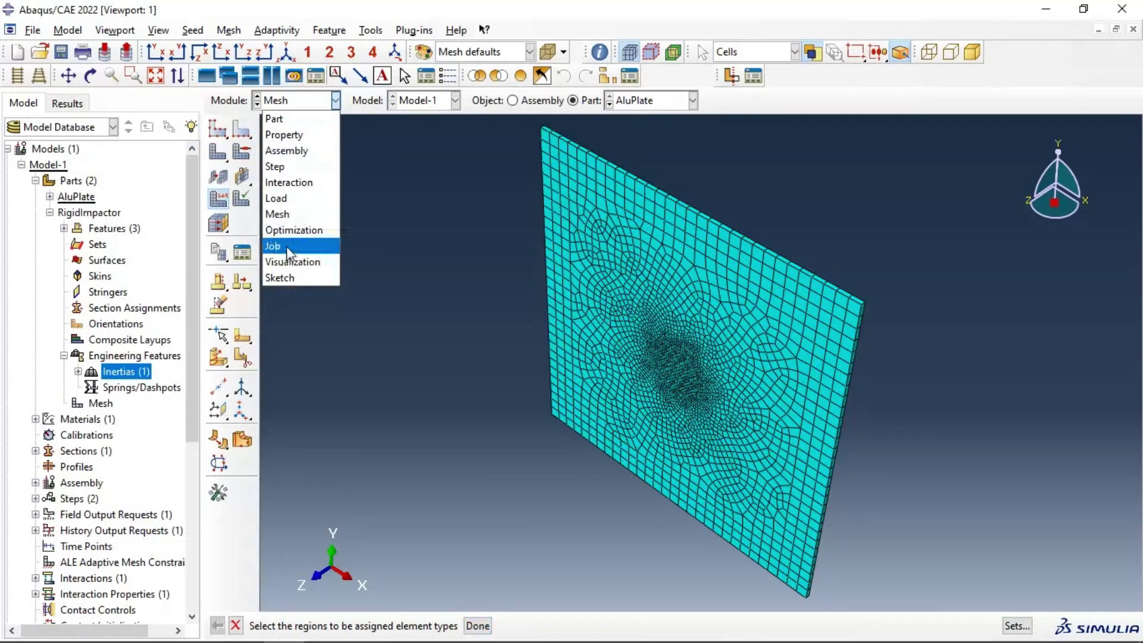
left_click(288, 247)
left_click(220, 129)
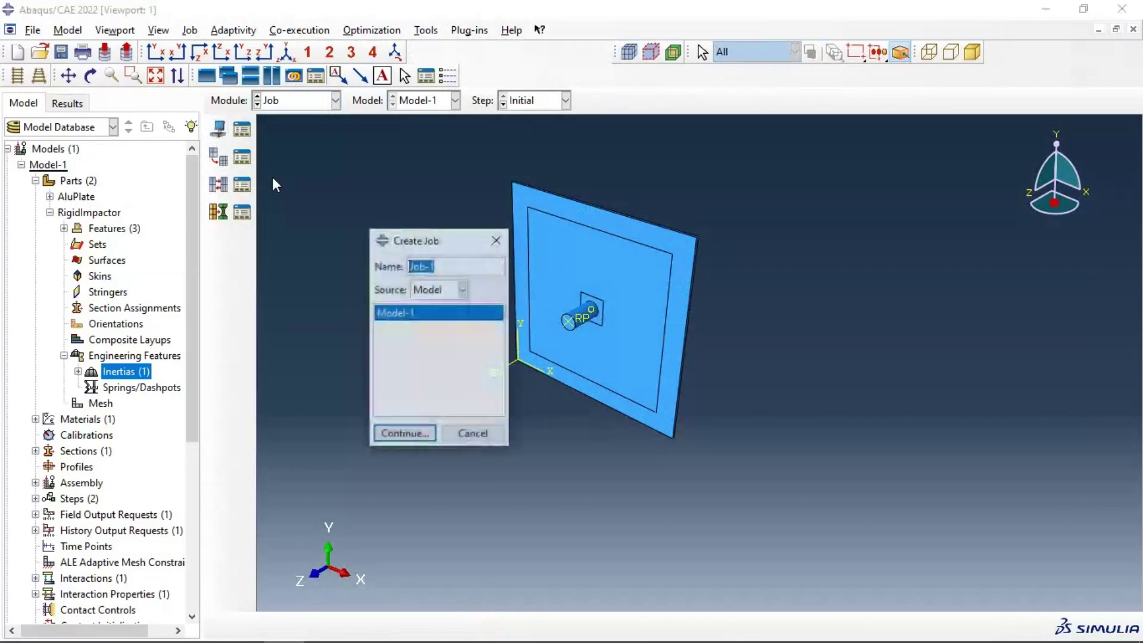
type("R")
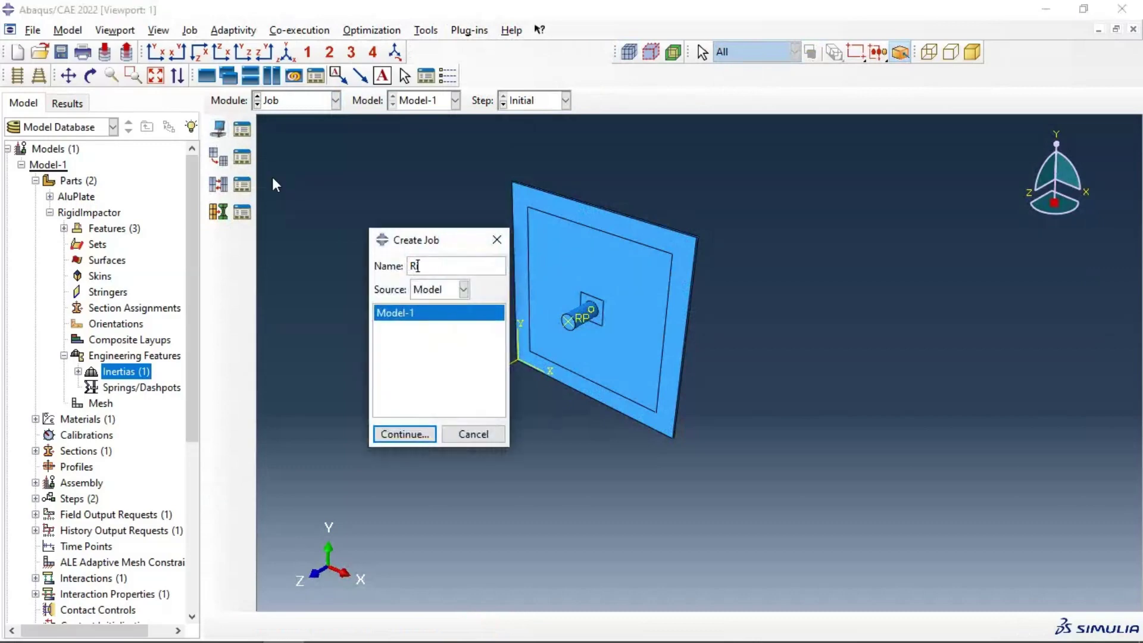
type("igidImpact")
left_click(393, 436)
left_click(307, 519)
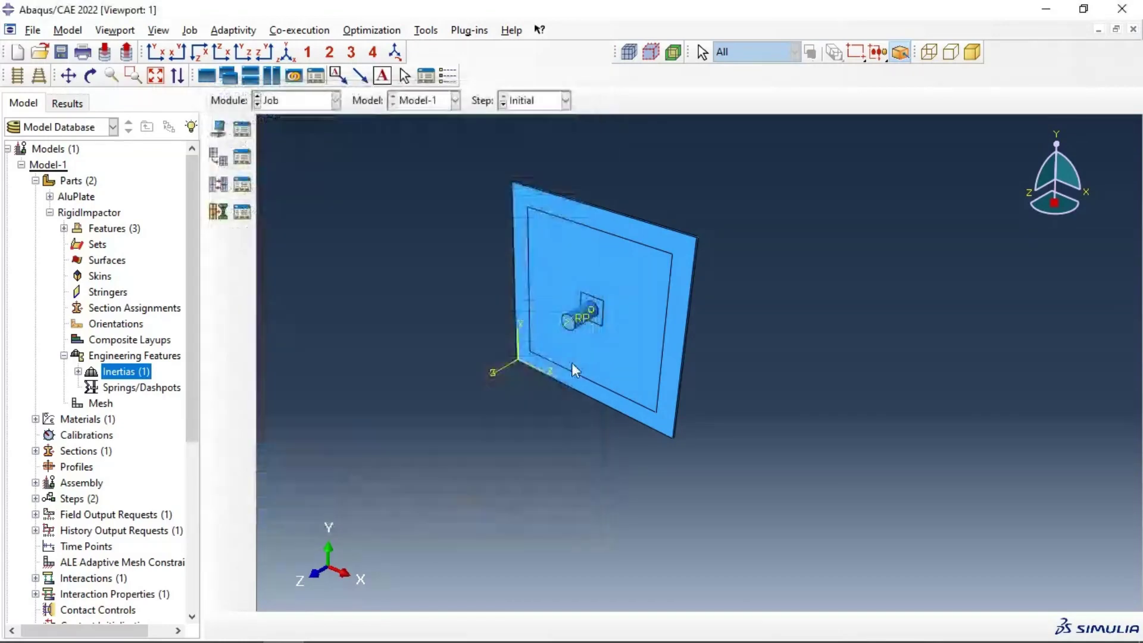
- Open the results of the RigidImpact job from the job manager
left_click(242, 129)
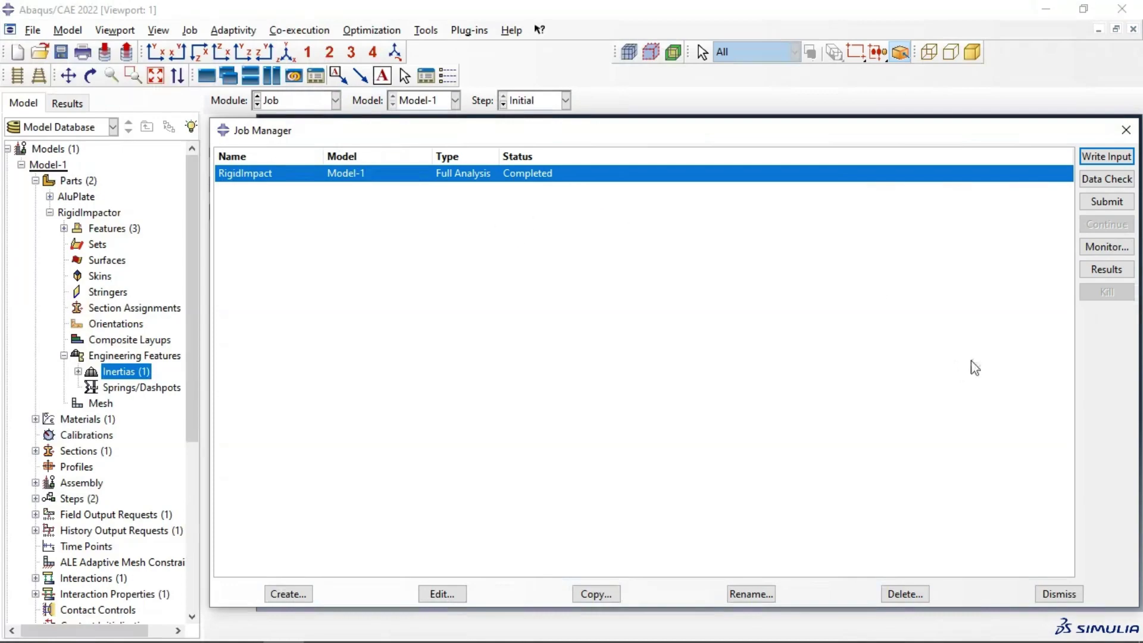
left_click(1101, 275)
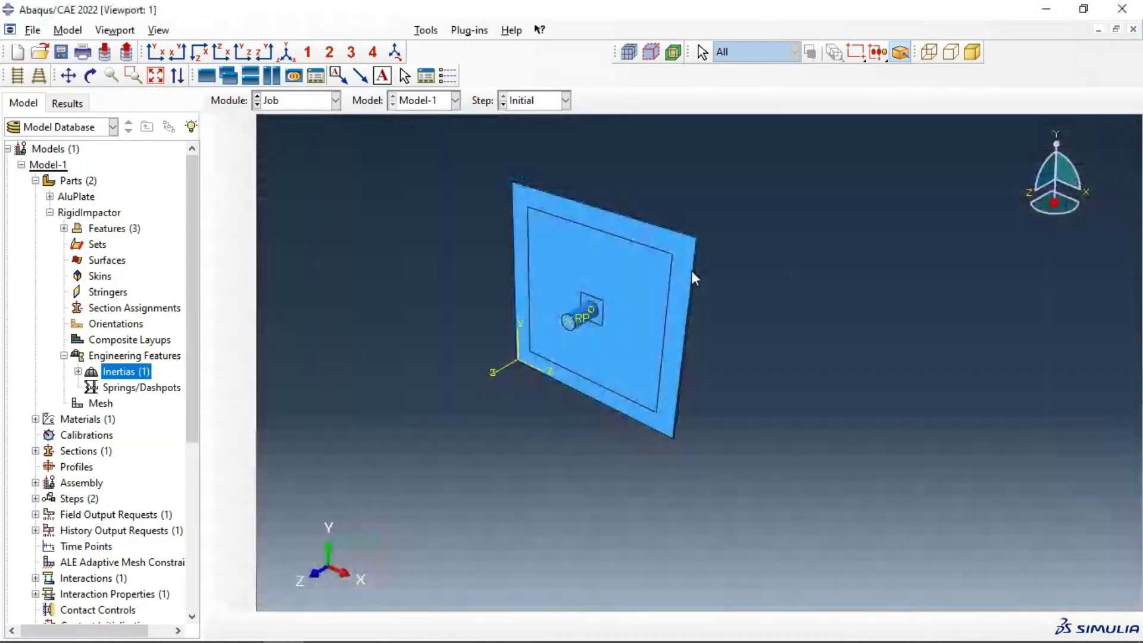
- Animate the deformed RigidImpact results over the step time with von Mises stress contours
left_click(291, 53)
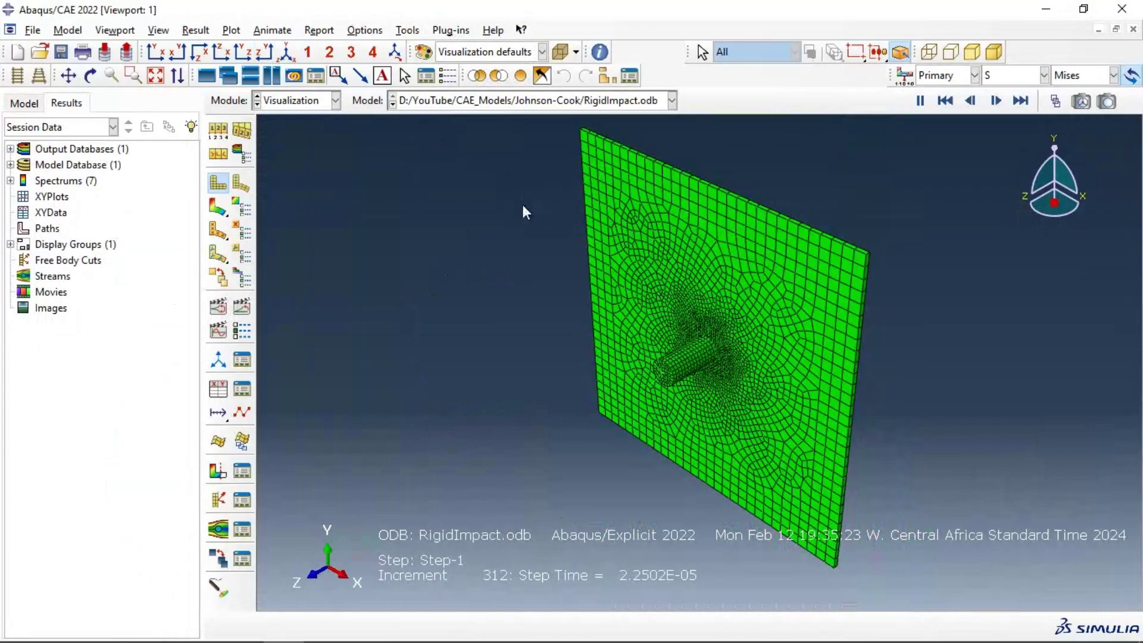
left_click(249, 183)
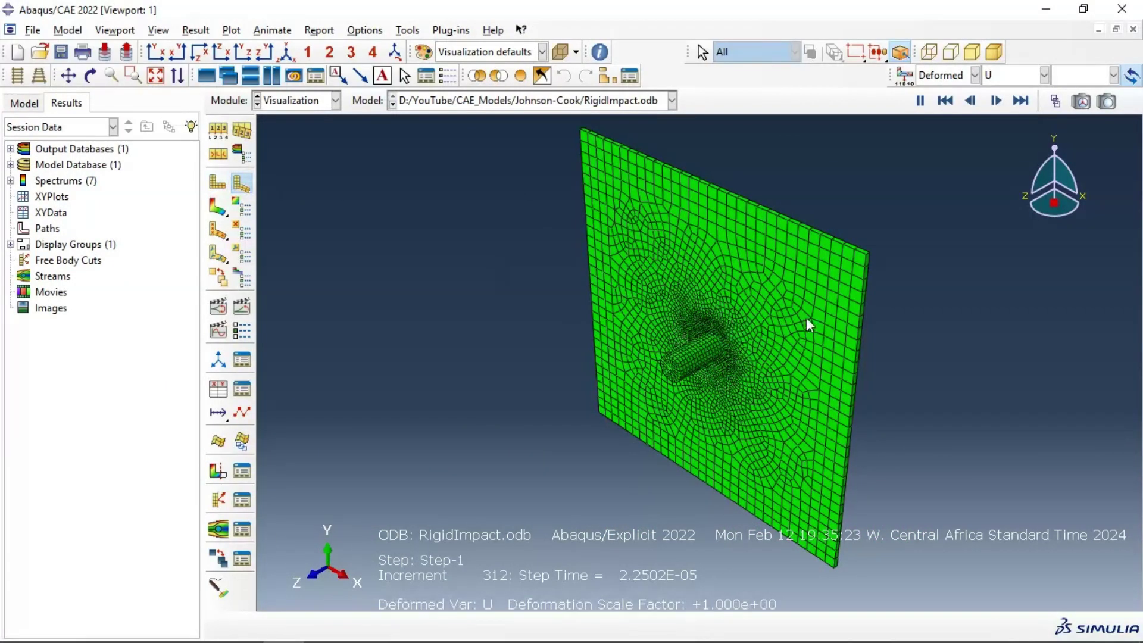
mouse_move(806, 317)
left_mouse_down("ctrl+alt")
mouse_move(653, 395)
mouse_move(822, 324)
left_mouse_up("ctrl+alt")
left_click(241, 310)
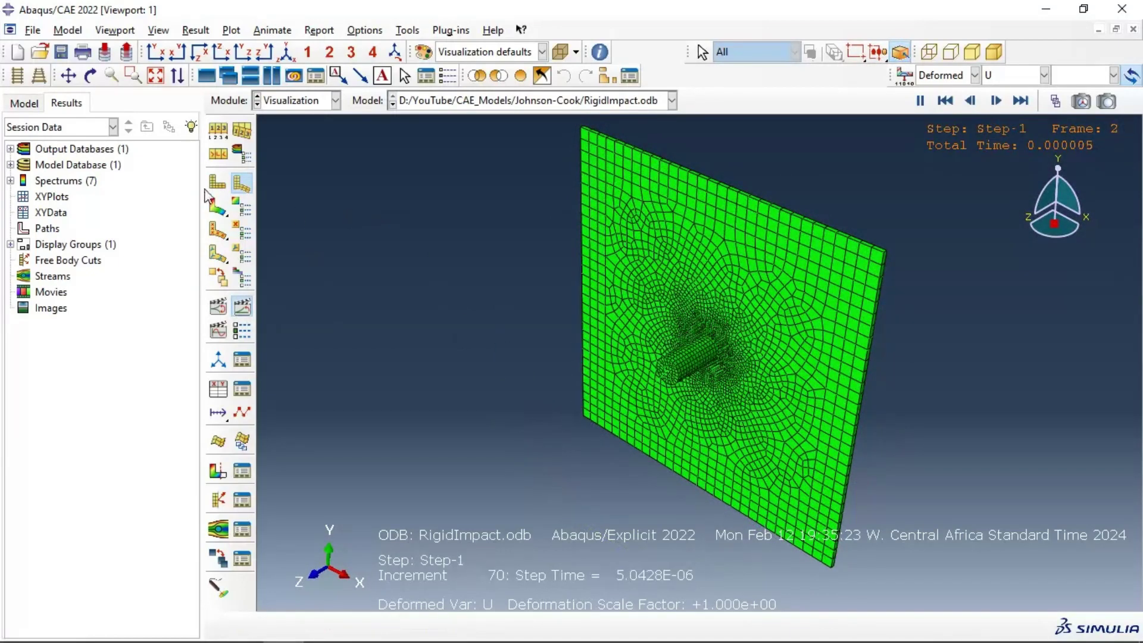
left_click(216, 209)
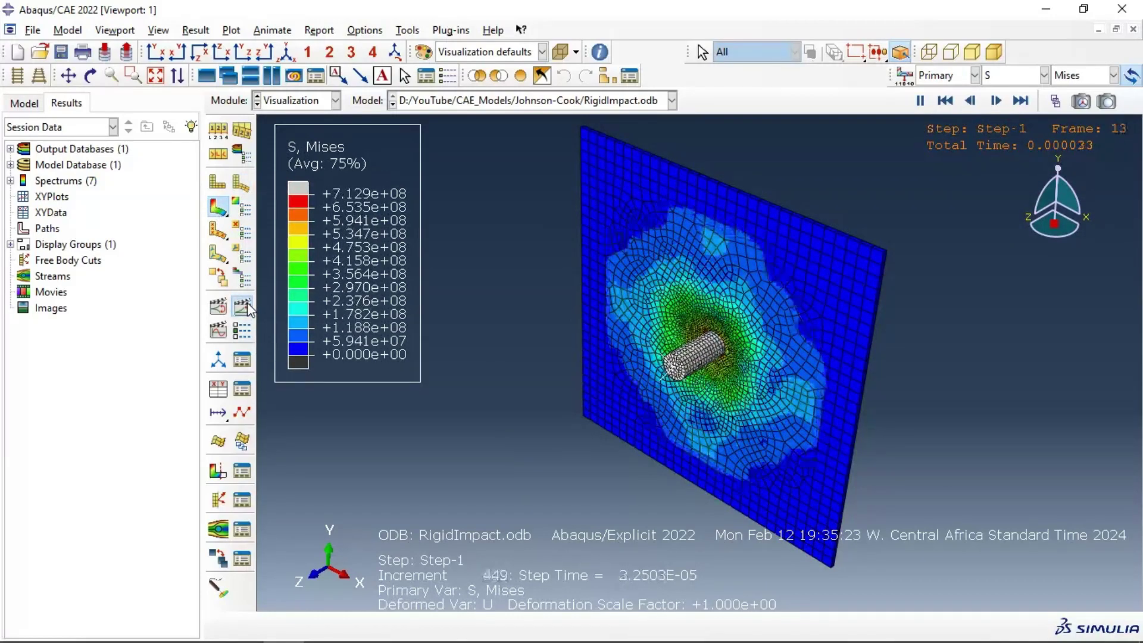
- Set the visible edges in the common plot options to free edges only
left_click(224, 134)
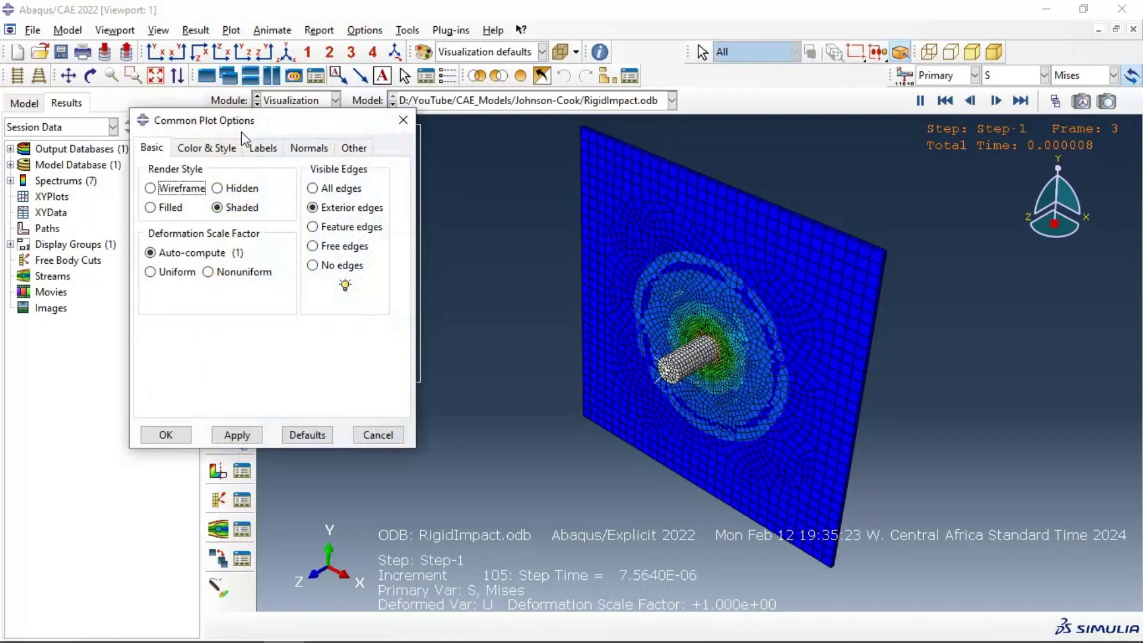
left_click(330, 246)
left_click(237, 435)
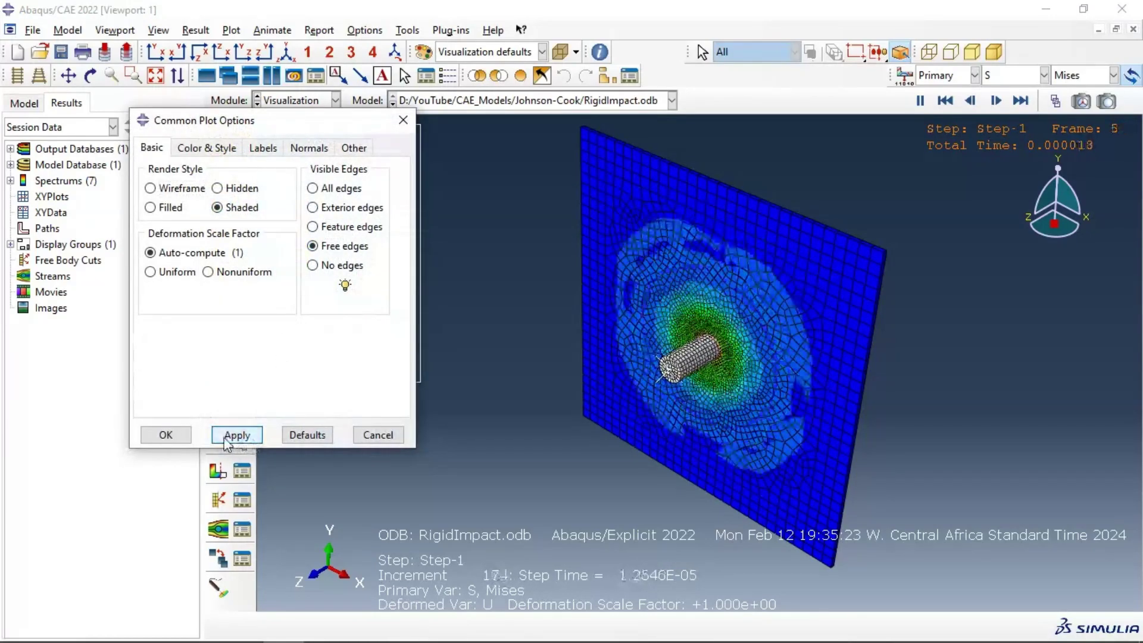
left_click(166, 435)
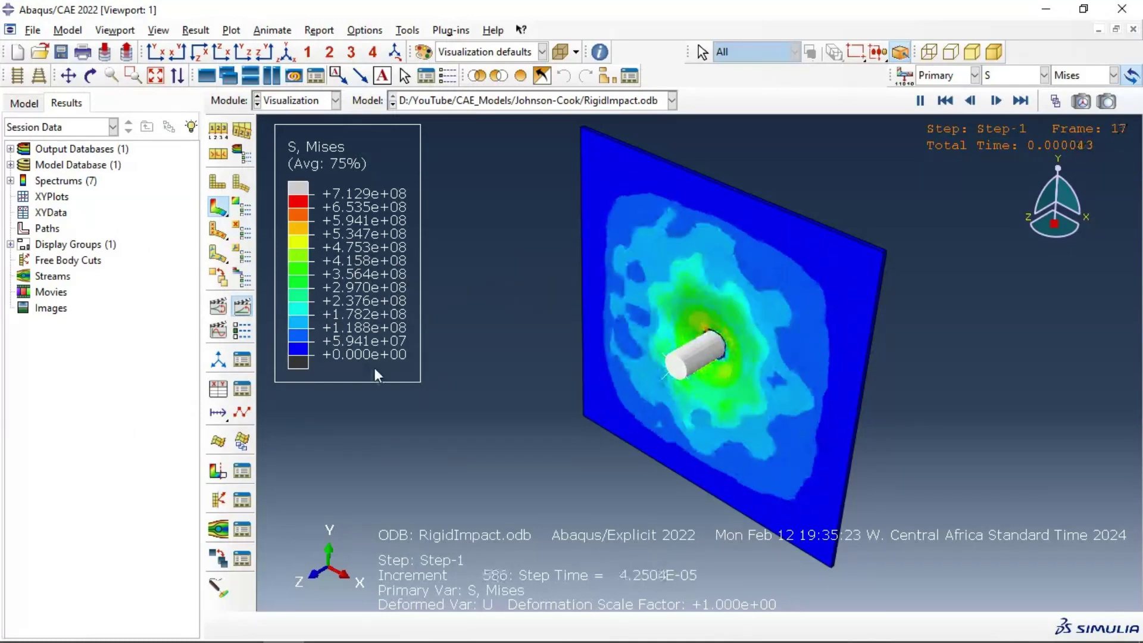
- Create XY data from the ODB history output and plot internal energy ALLIE for the whole model
left_click(218, 390)
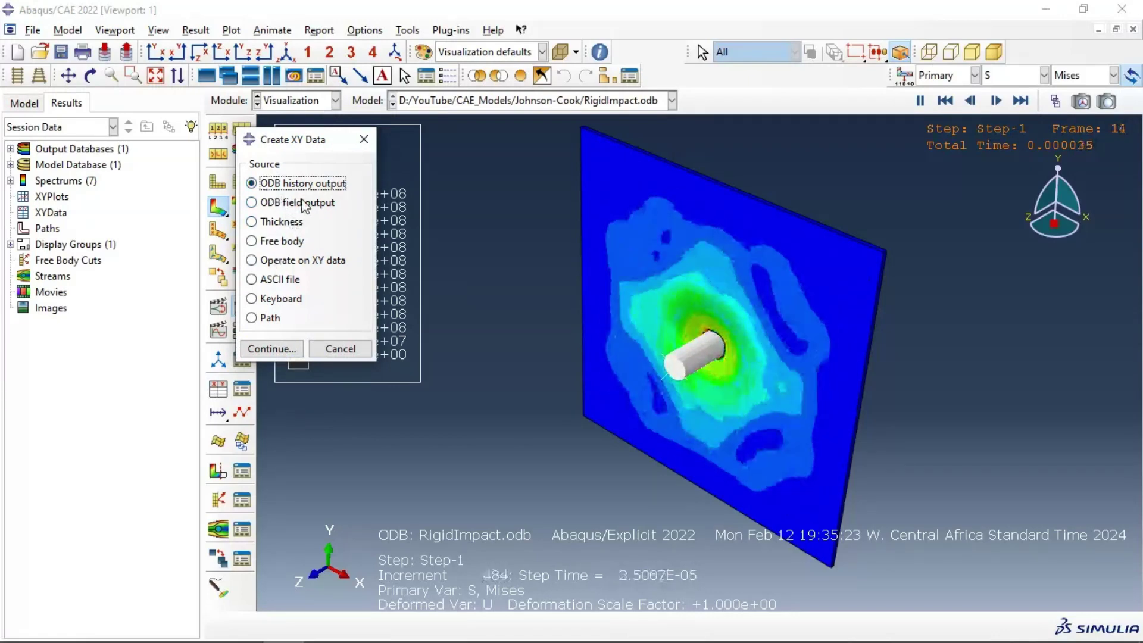
left_click_drag(296, 150, 331, 146)
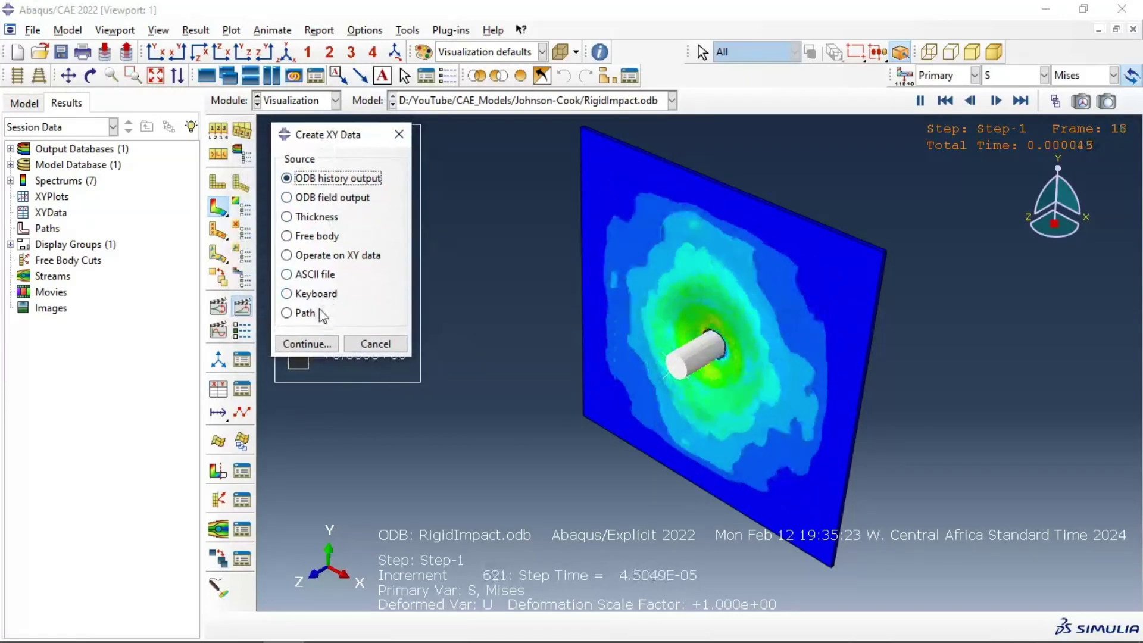
left_click(319, 344)
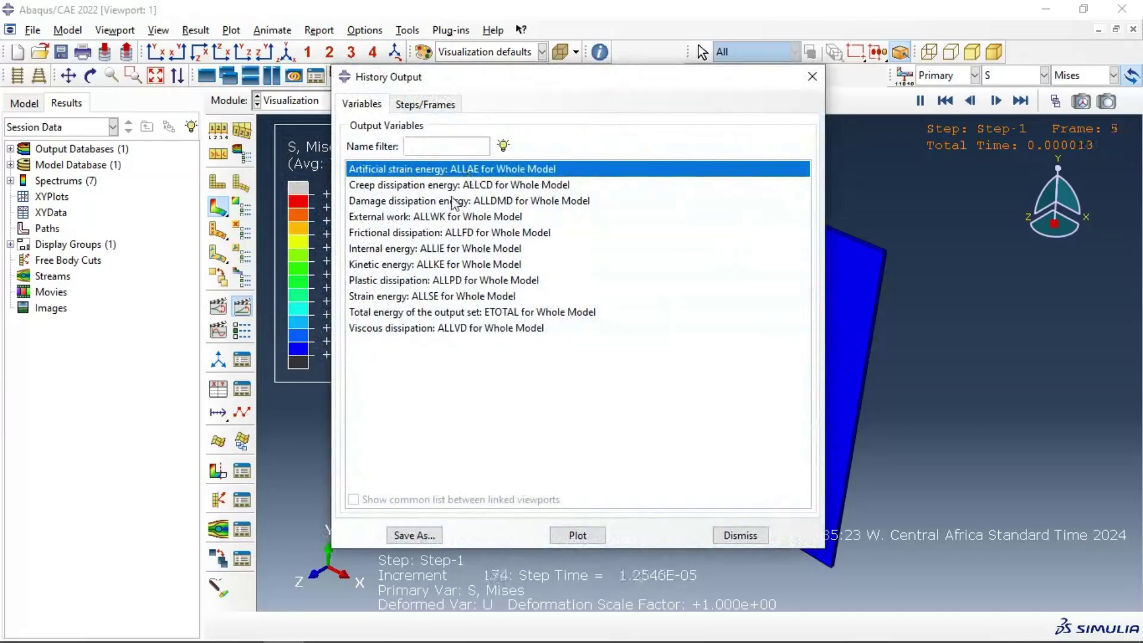
left_click(398, 248)
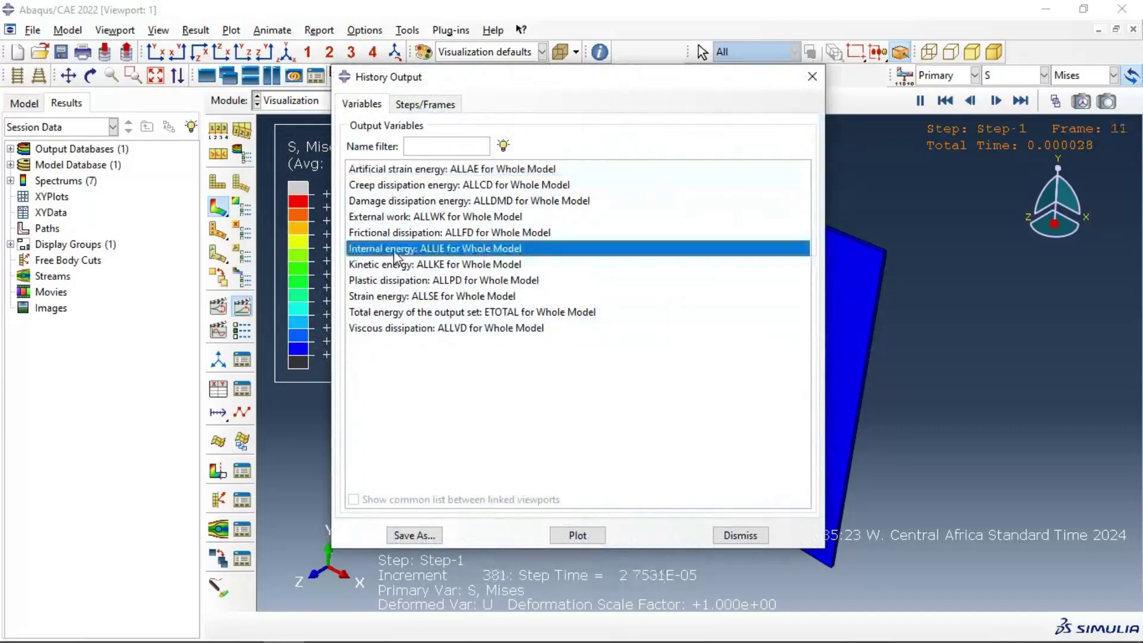
left_click(569, 538)
- Plot the whole-model histories of kinetic energy ALLKE and plastic dissipation ALLPD one after the other
left_click_drag(543, 81, 889, 199)
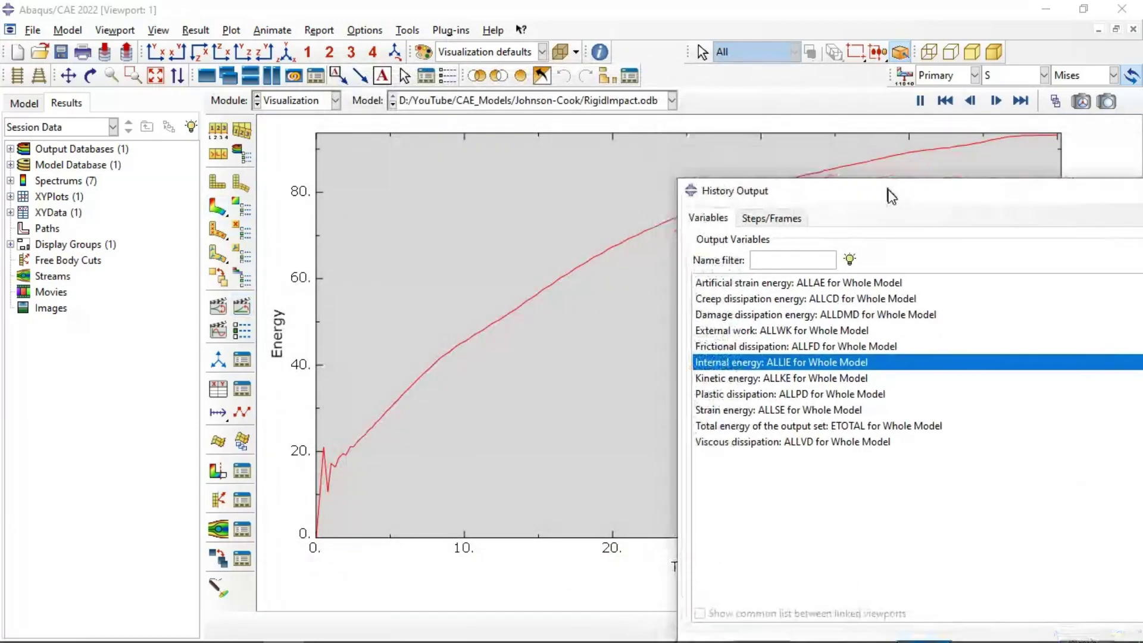
left_click(771, 384)
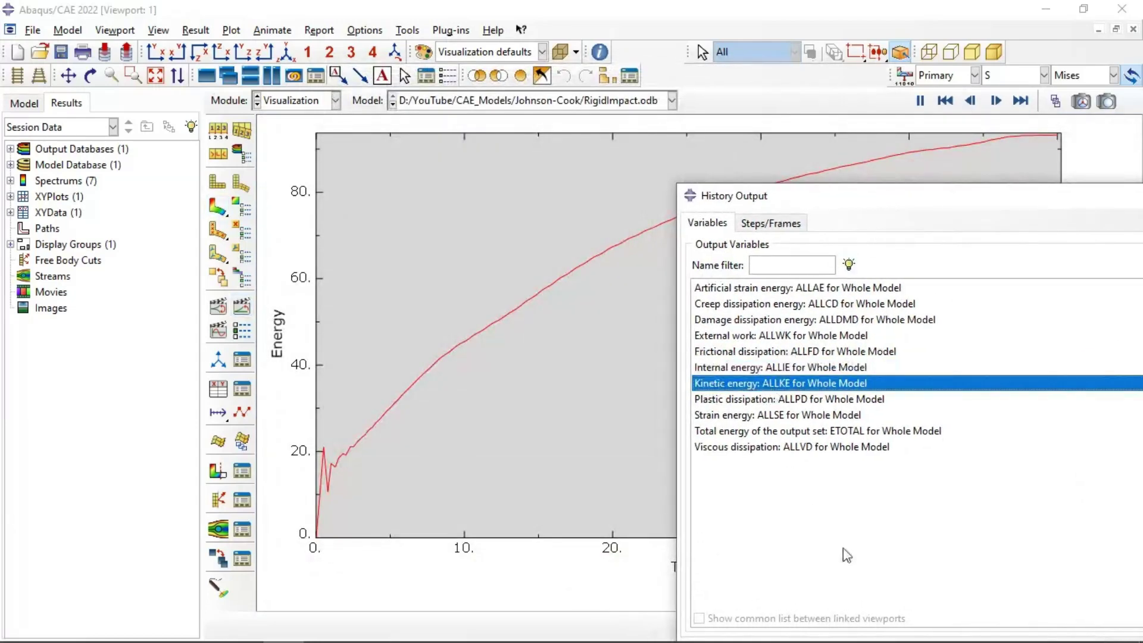
left_click_drag(842, 195, 811, 49)
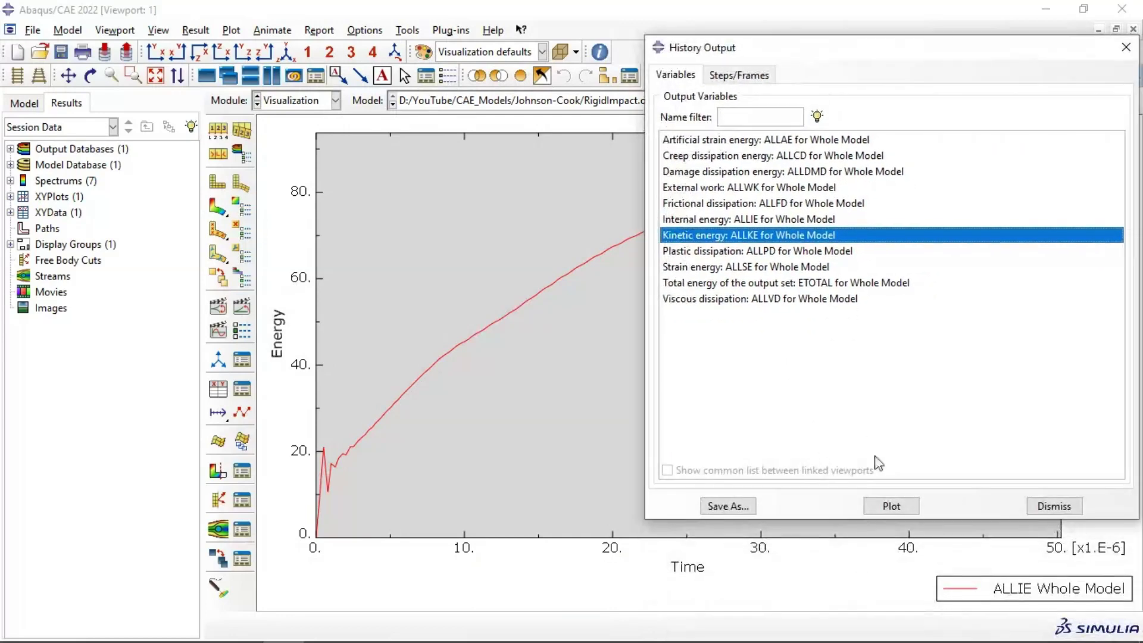
left_click(902, 509)
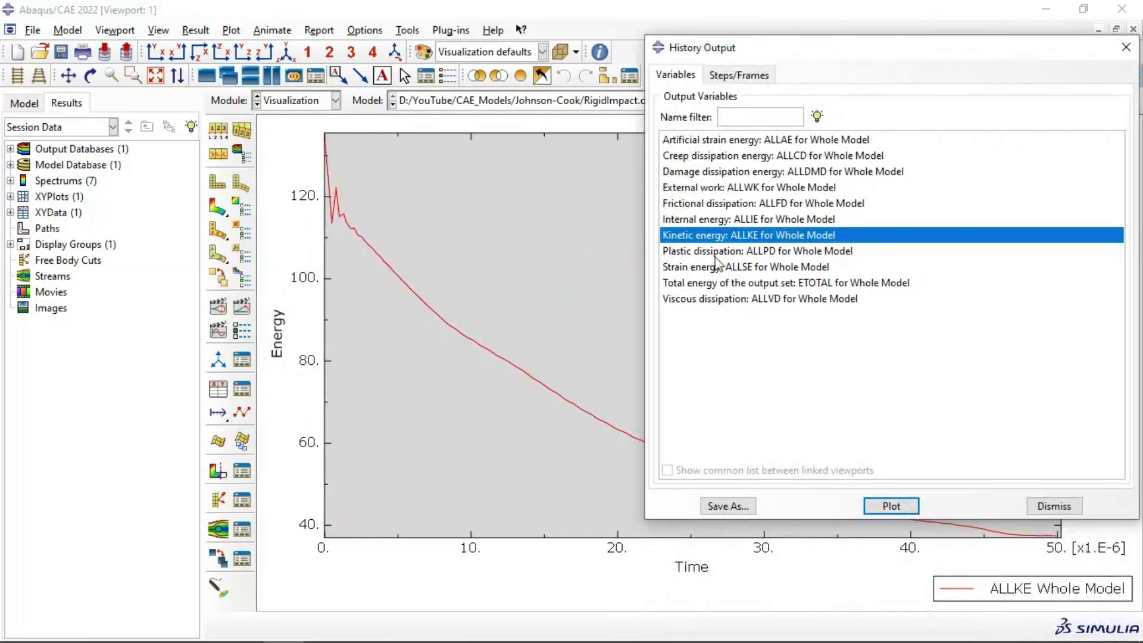
left_click(717, 255)
left_click(888, 507)
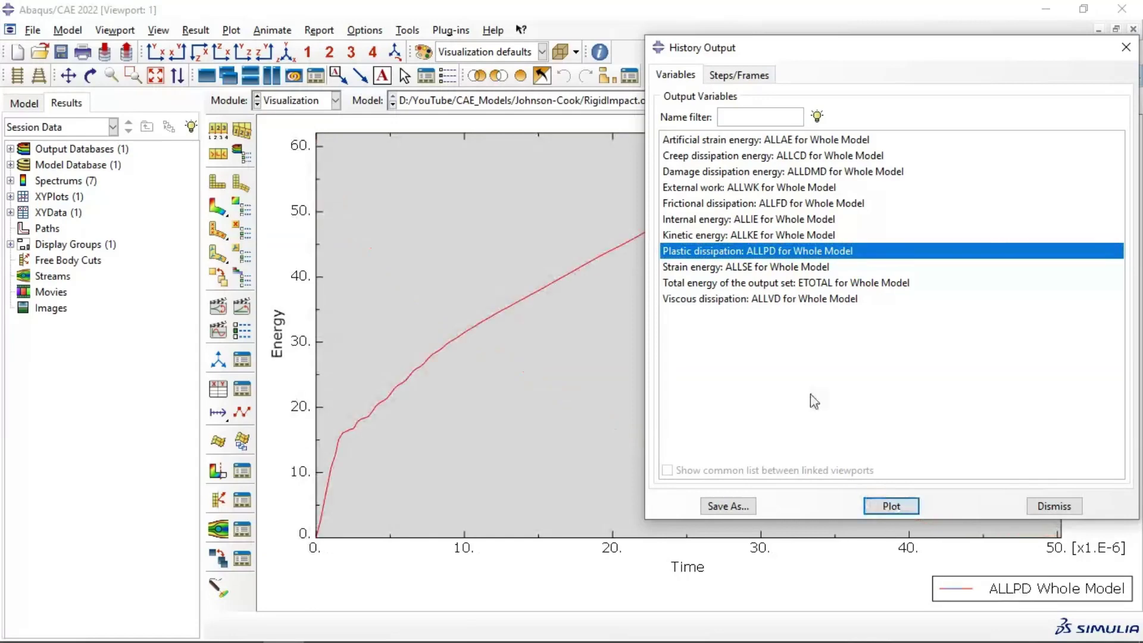
- Plot the whole-model histories of strain energy ALLSE and total energy ETOTAL one after the other
left_click(718, 271)
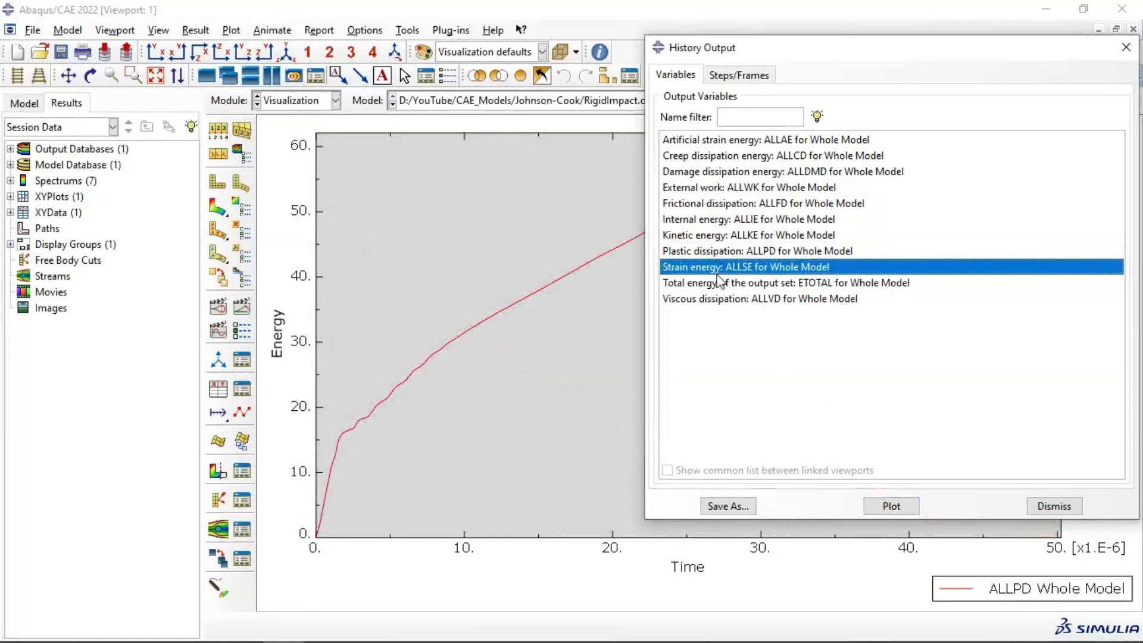
left_click(889, 508)
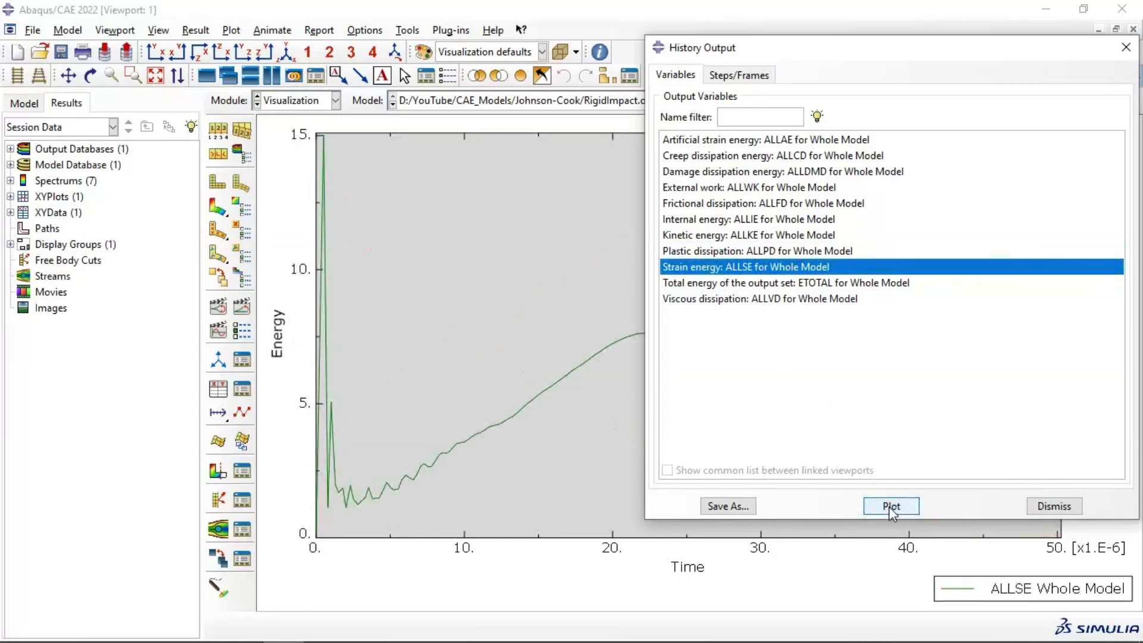
left_click(716, 284)
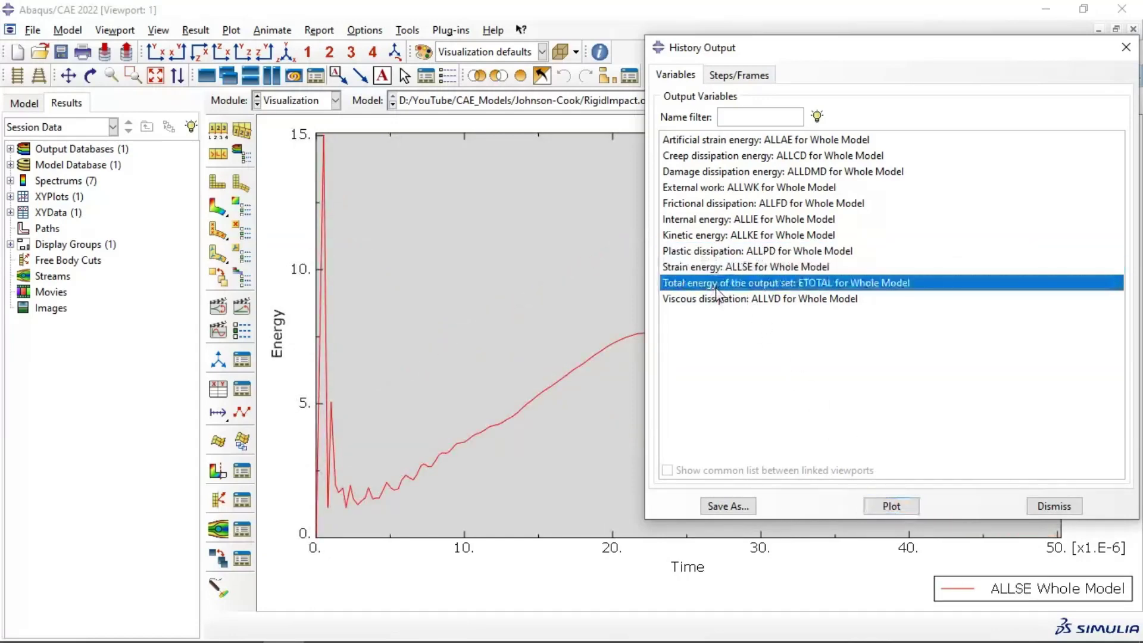
left_click(903, 509)
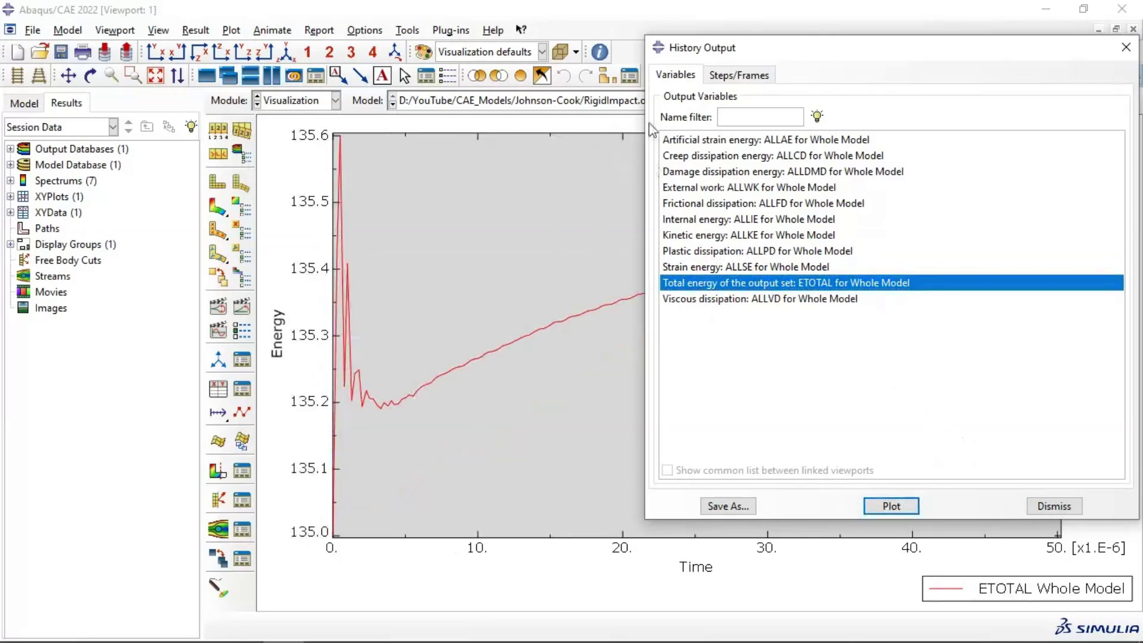
- Plot the strain energy ALLSE history for the whole model once more
left_click_drag(731, 59, 669, 79)
left_click(635, 287)
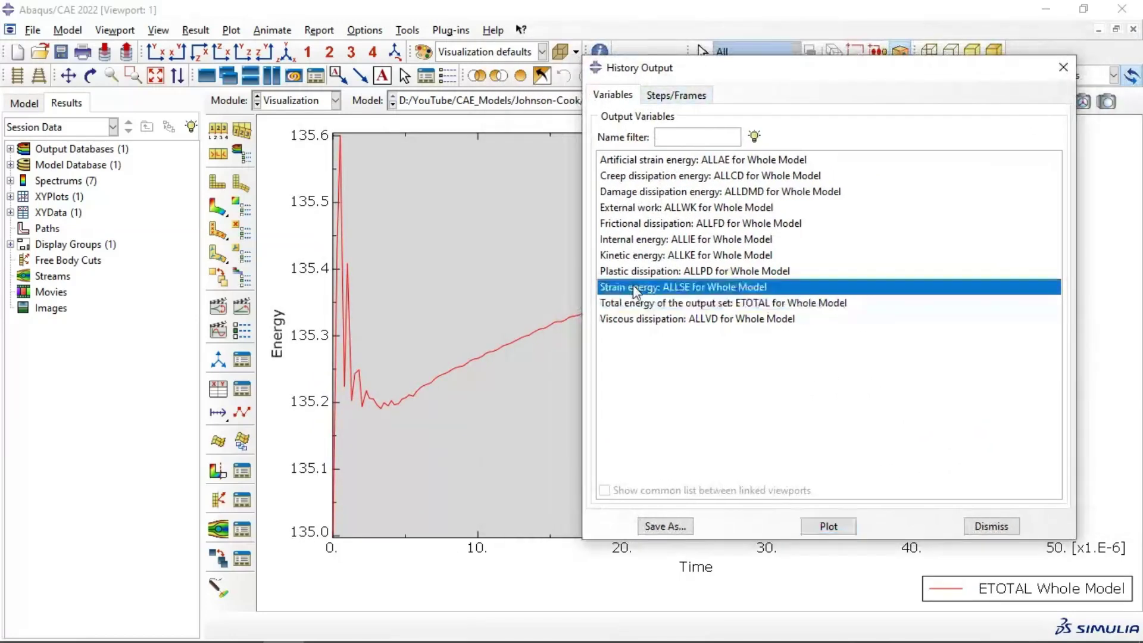
left_click(829, 527)
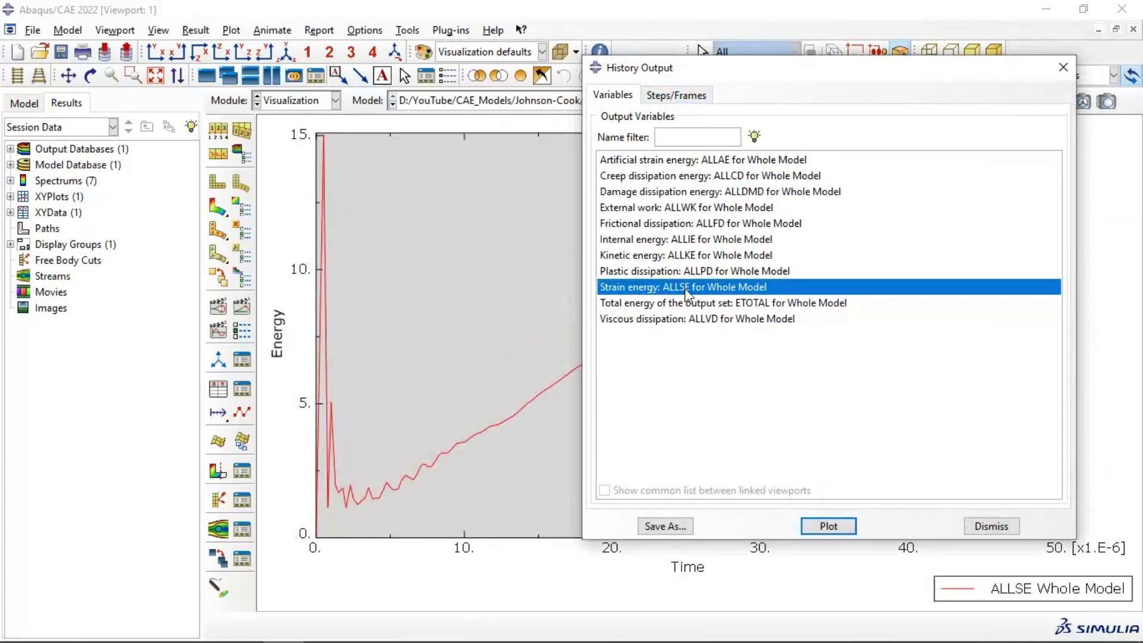
- Plot kinetic energy ALLKE for the whole model and close the history output dialog
left_click(676, 320)
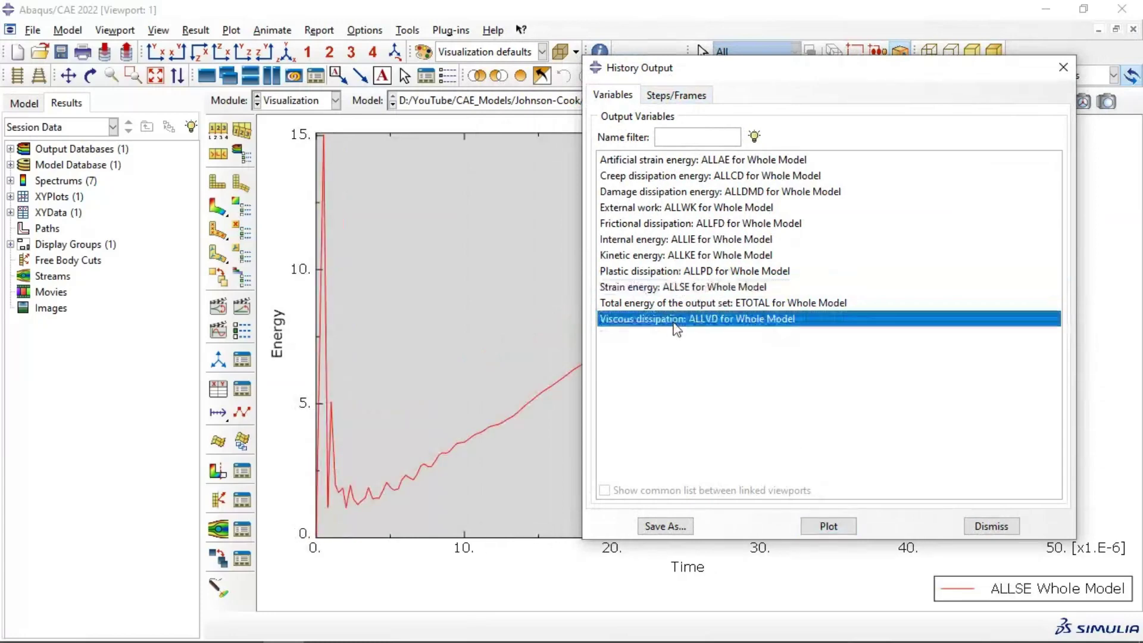
left_click(657, 257)
left_click(826, 527)
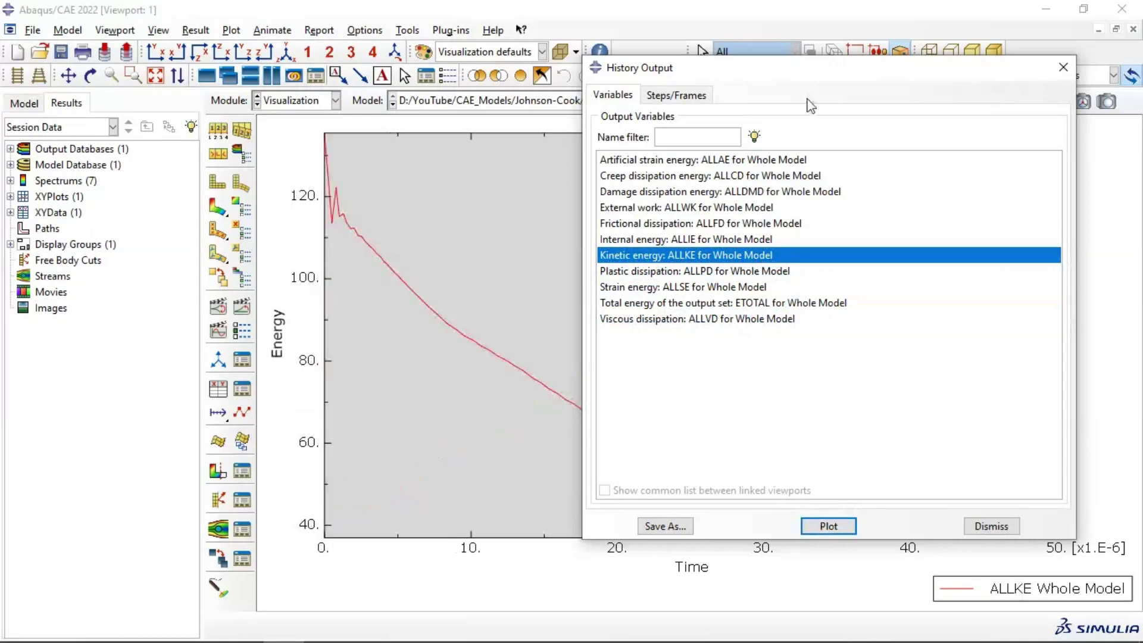
left_click_drag(819, 75, 367, 50)
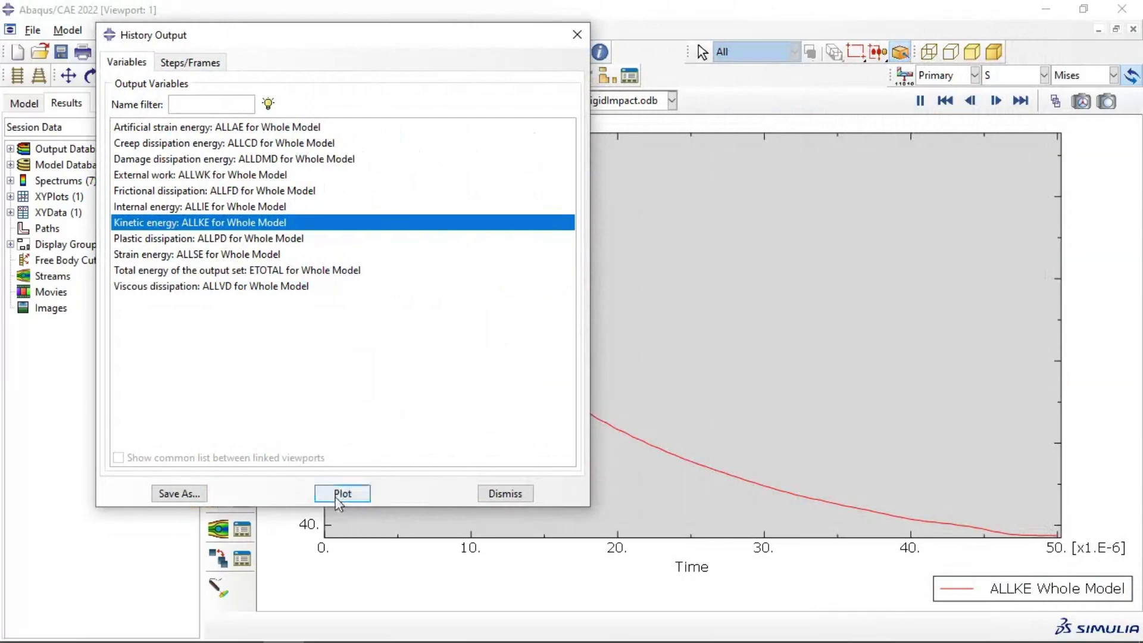
left_click(479, 494)
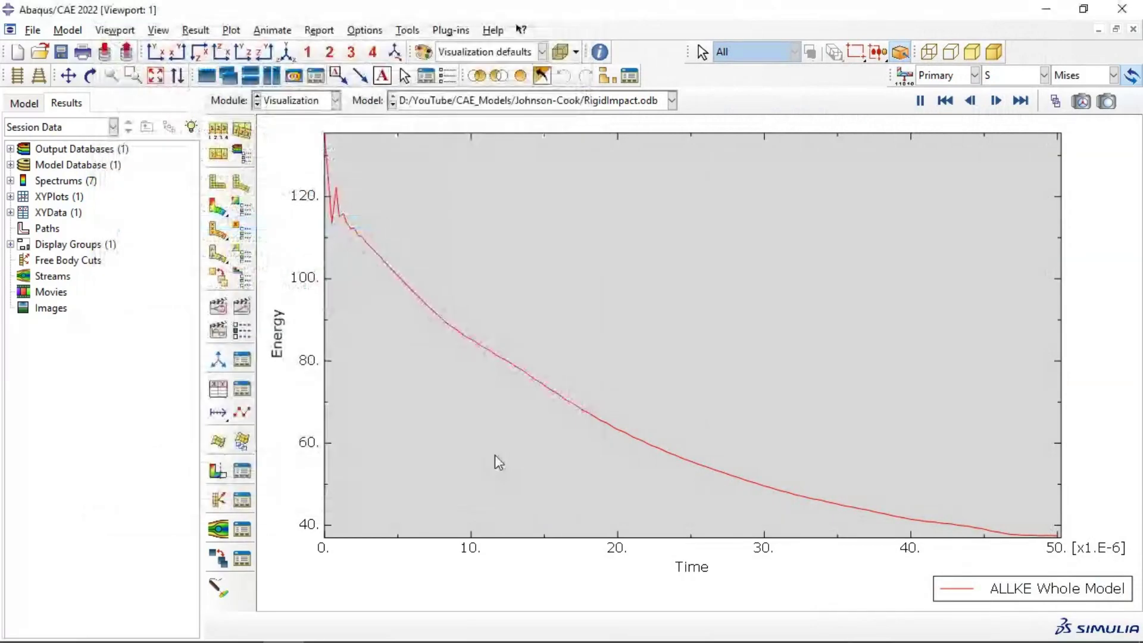
- Add a second viewport tiled side by side with the energy plot and animate the von Mises contours in it
left_click(207, 76)
left_click(271, 76)
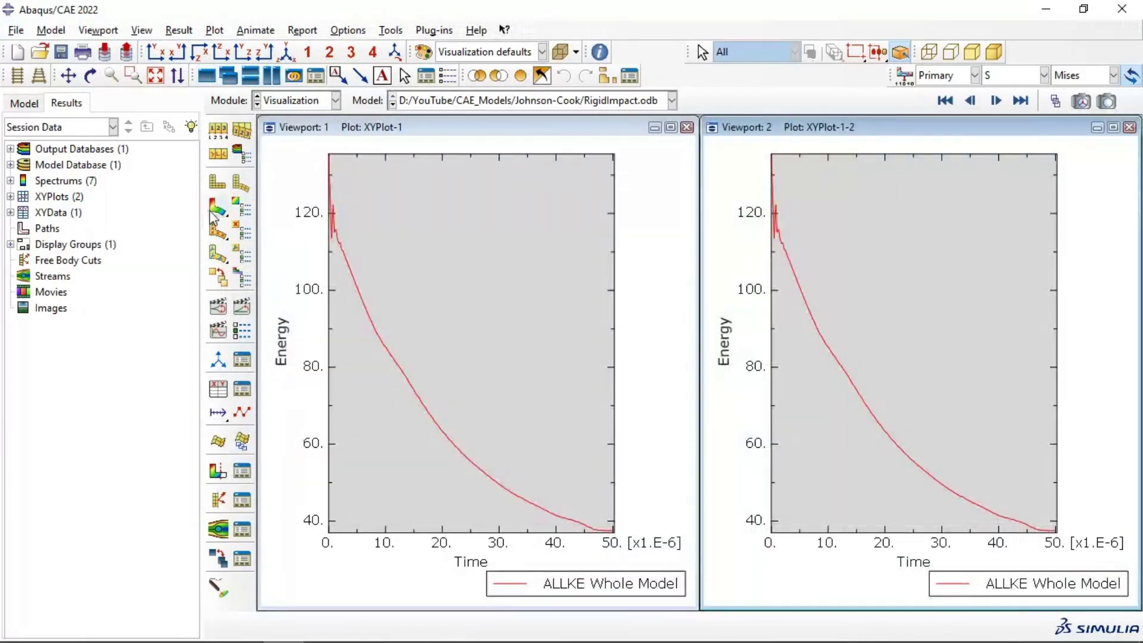
left_click(242, 306)
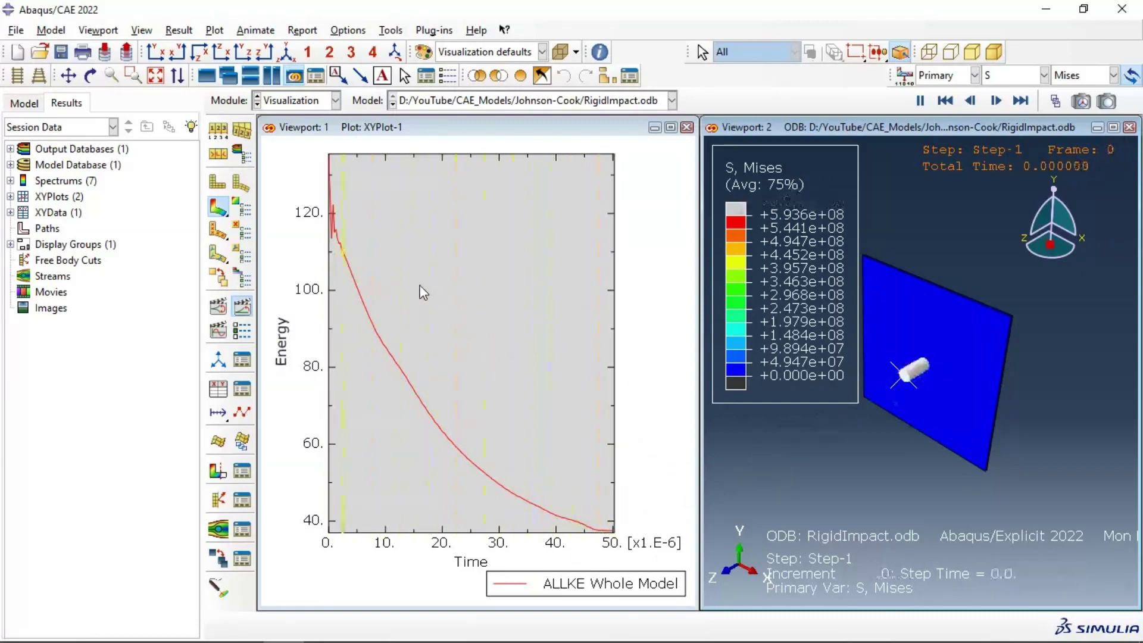
- Set up XY data from ODB field output at the Unique Nodal position with reaction force component RF3 as the variable
left_click(224, 387)
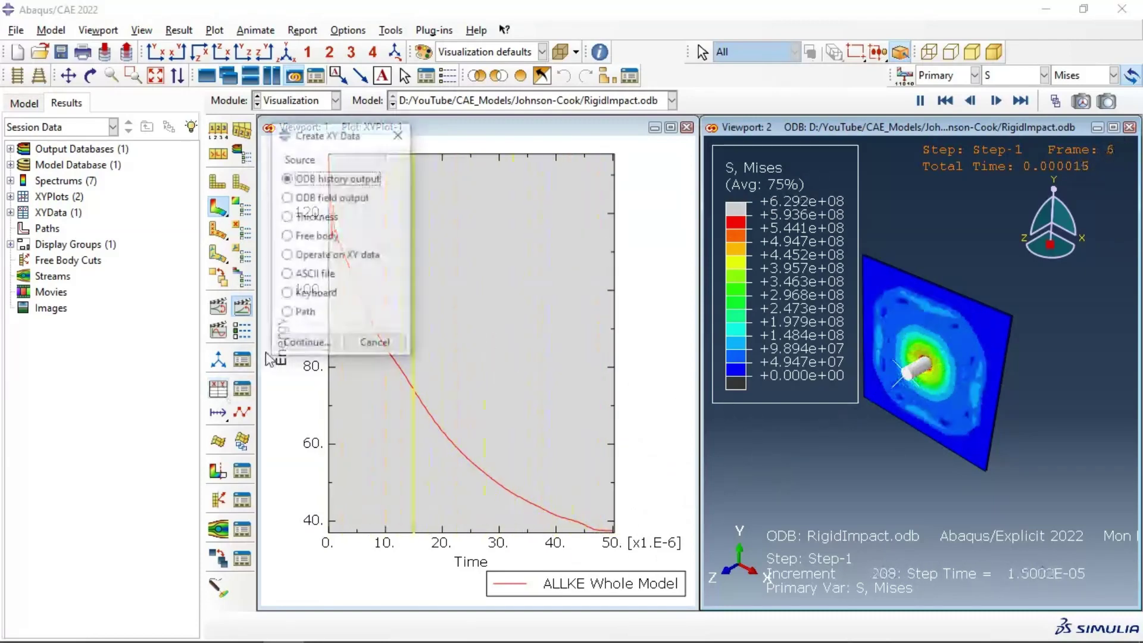
left_click(303, 197)
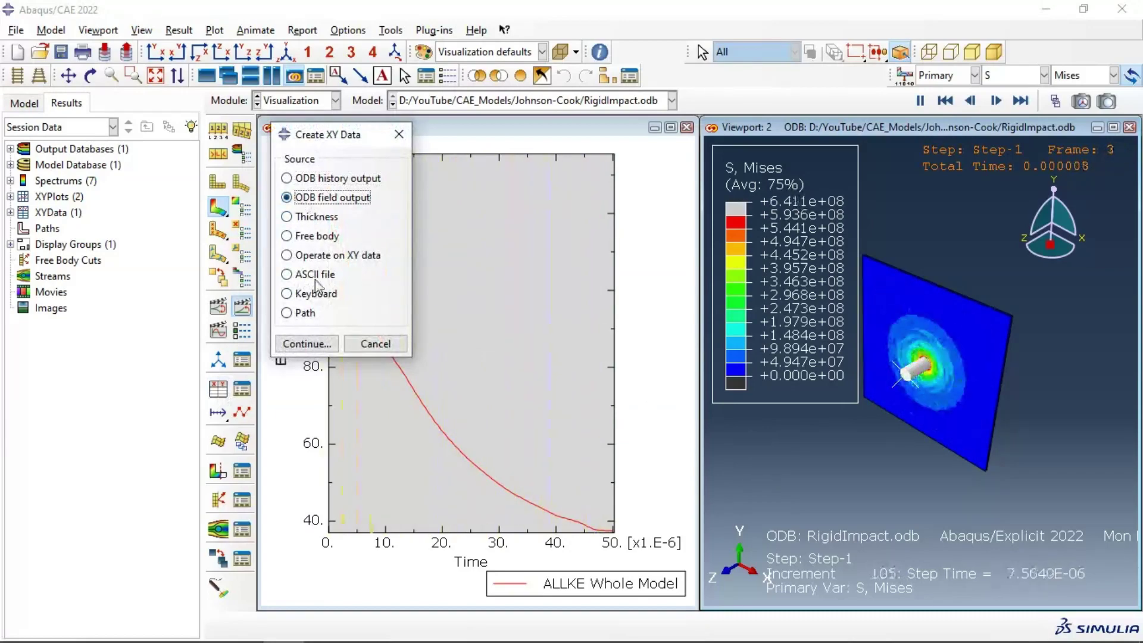
left_click(306, 344)
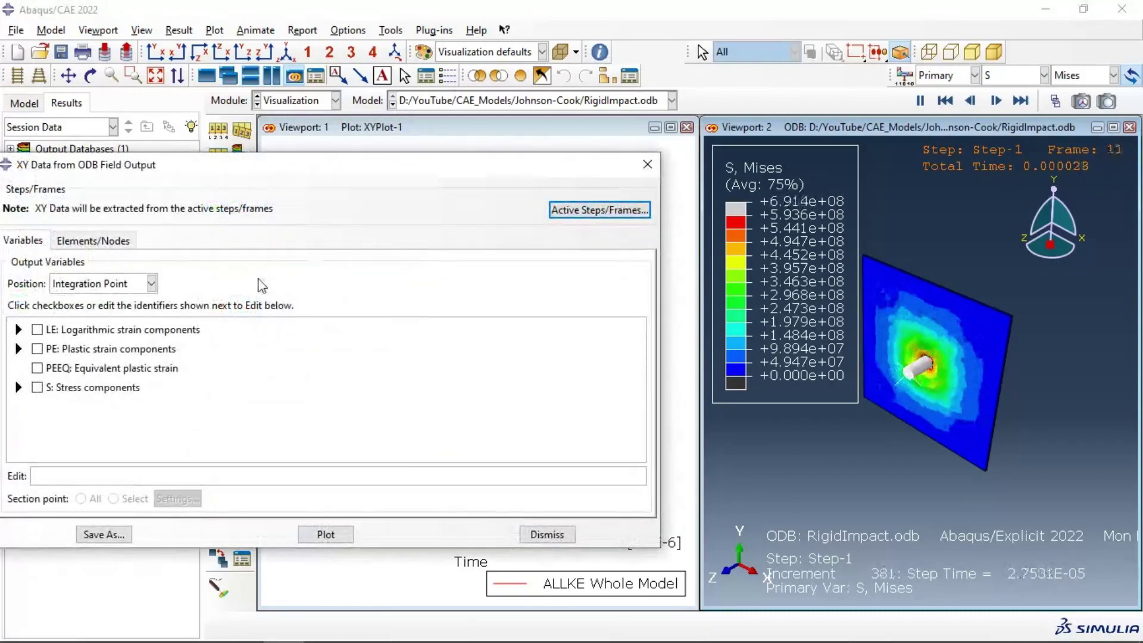
left_click(149, 226)
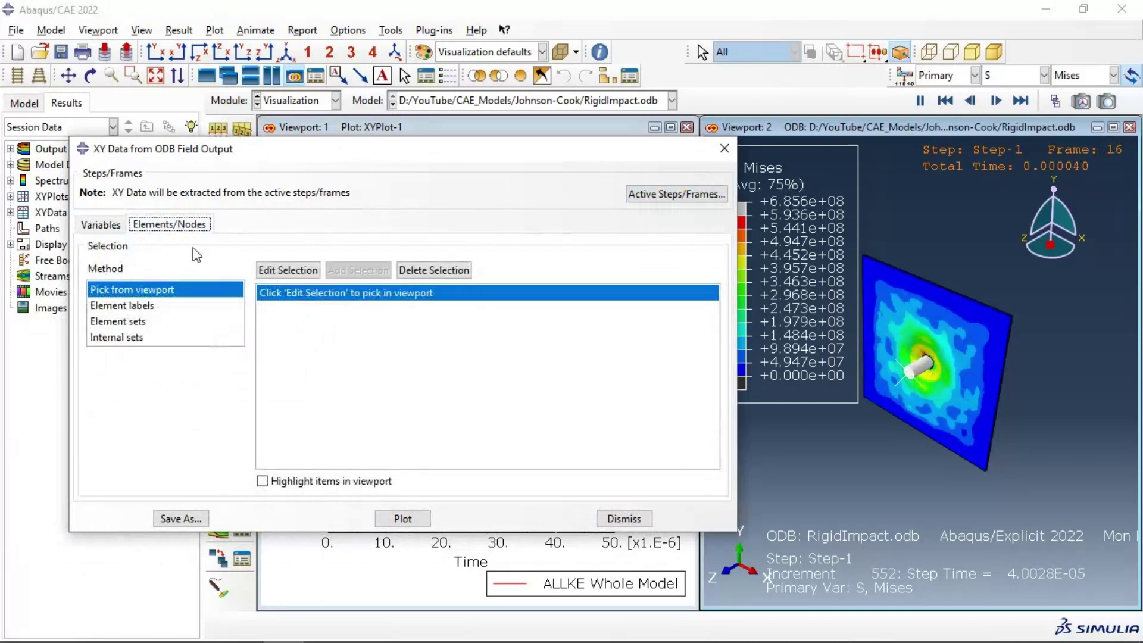
left_click(101, 225)
left_click(221, 268)
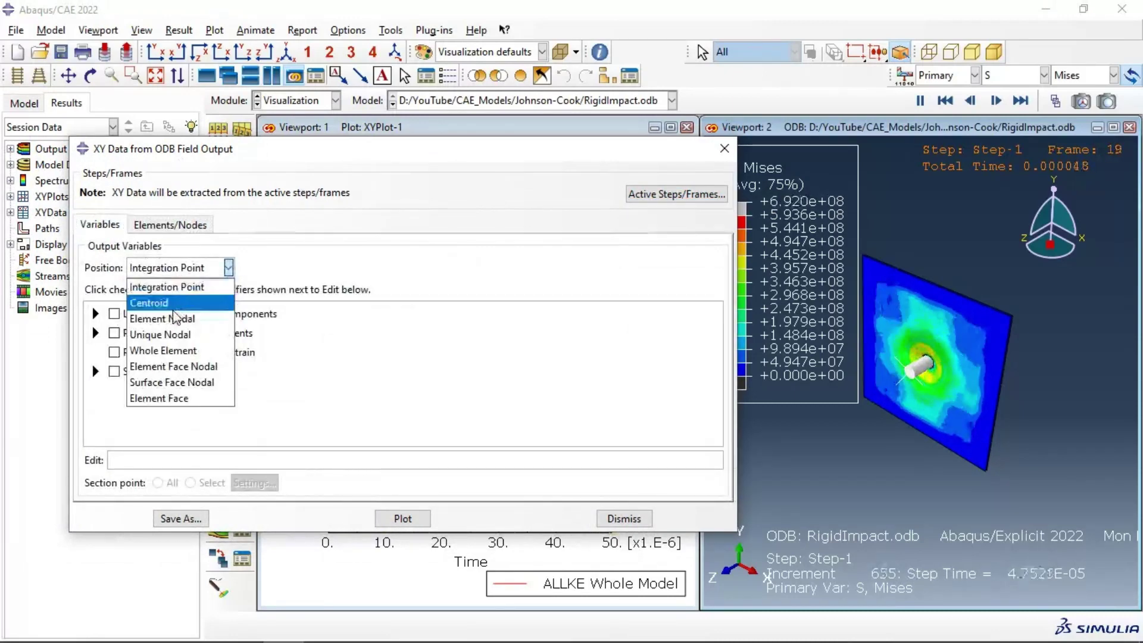
left_click(171, 335)
scroll(127, 366, "down", 2)
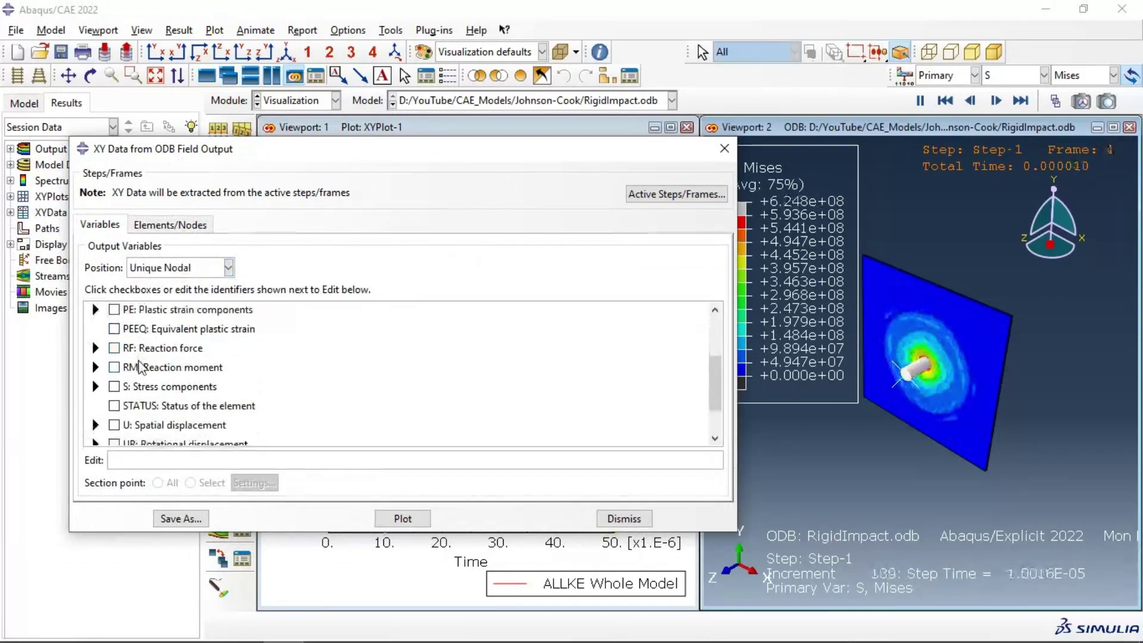
left_click(95, 348)
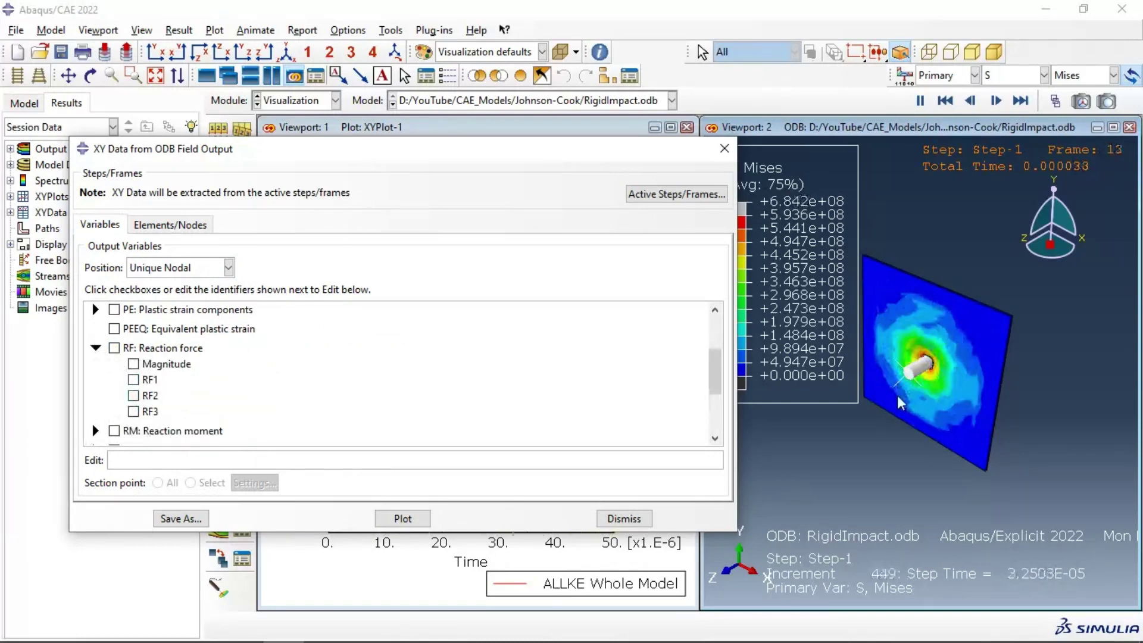
left_click(133, 410)
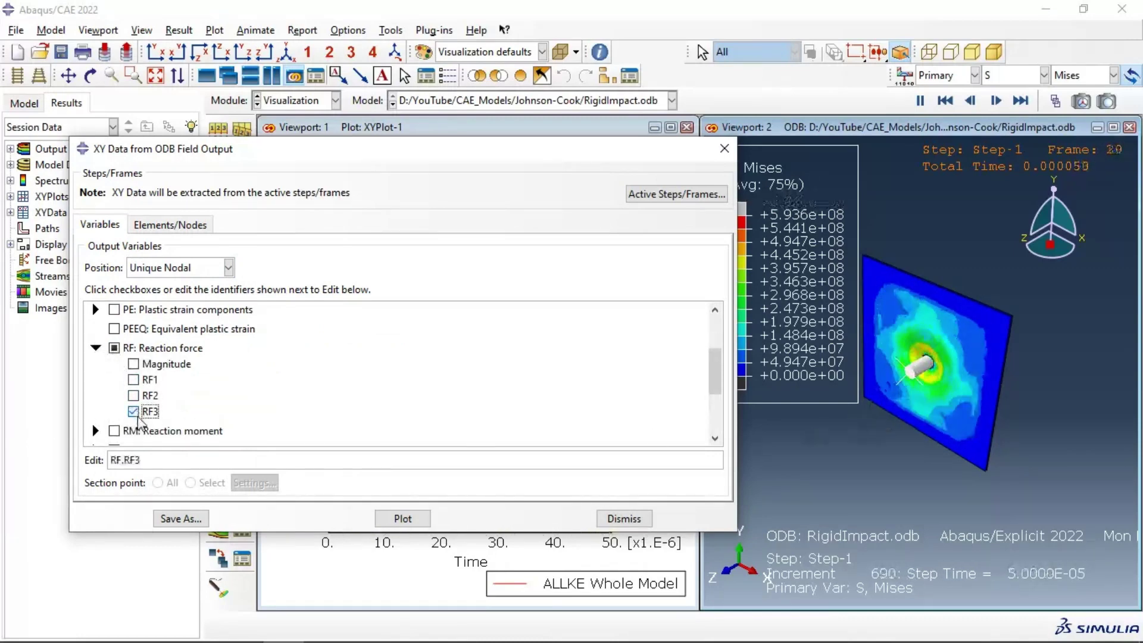
- Plot RF3 for the node set REFERENCE_POINT_RIGIDIMPACTOR-1 with its items highlighted in the viewport, and close the XY data dialog
left_click(142, 226)
left_click(173, 321)
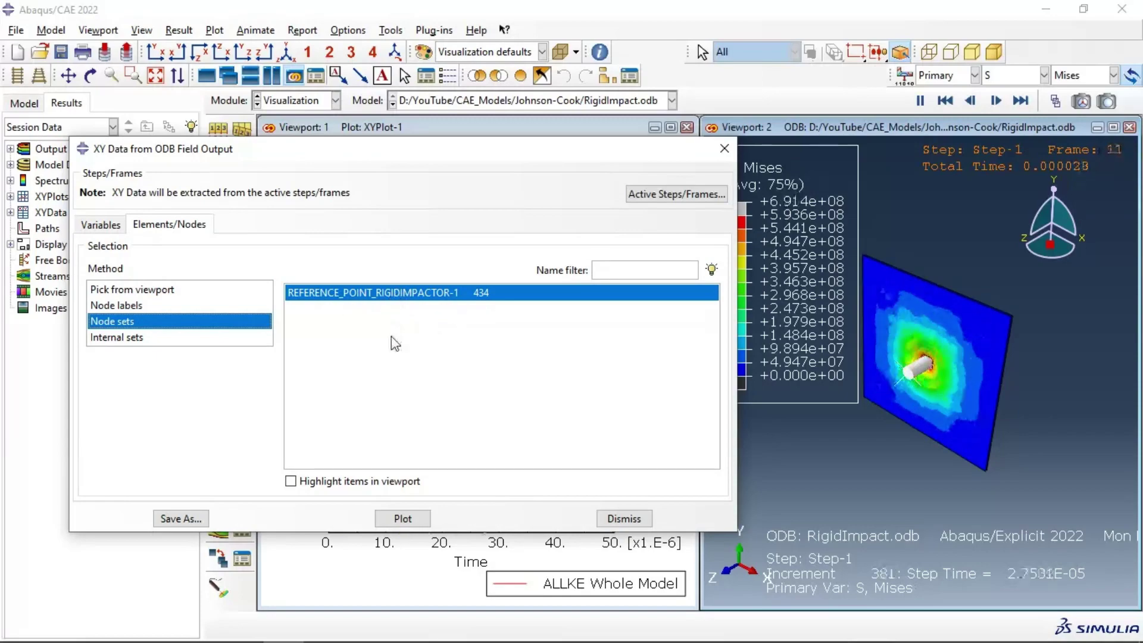
left_click(307, 482)
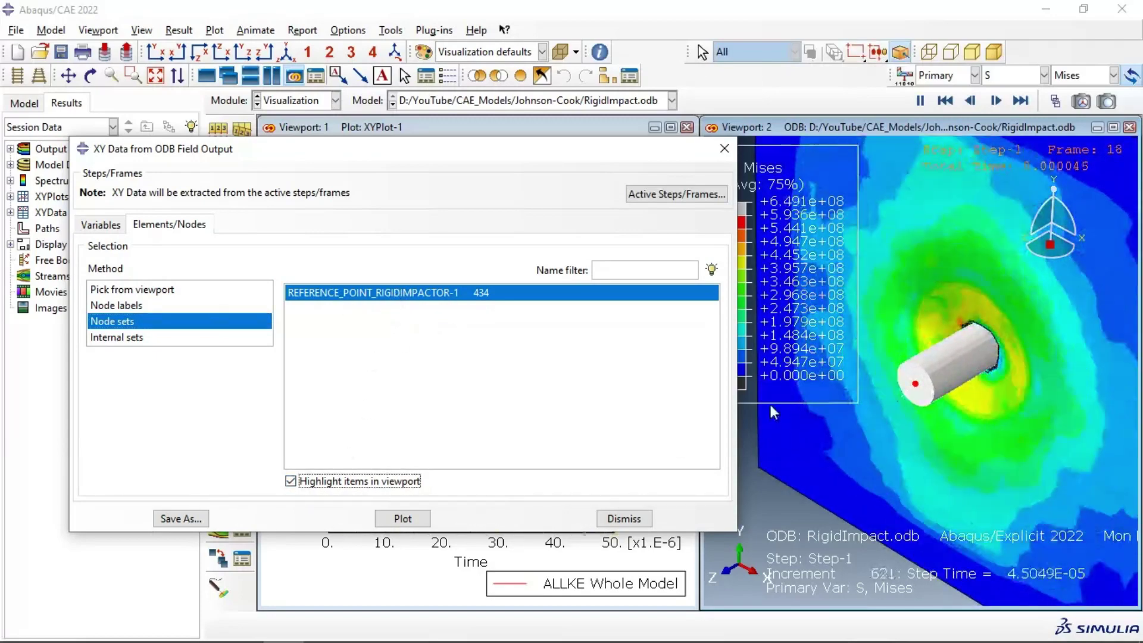
left_click(396, 519)
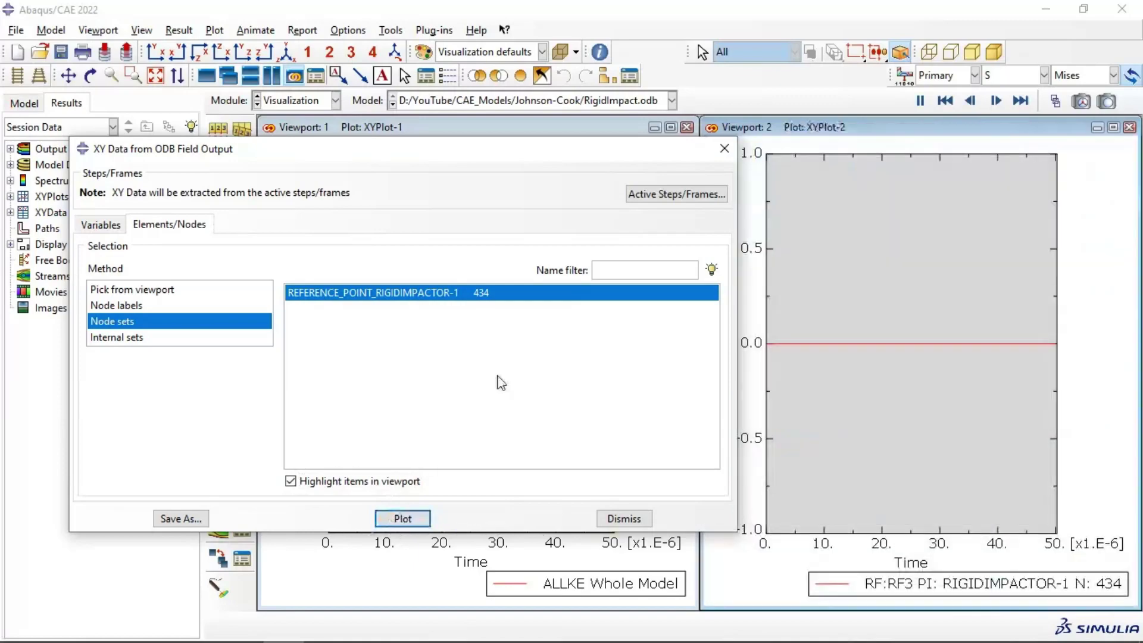
left_click_drag(692, 154, 672, 81)
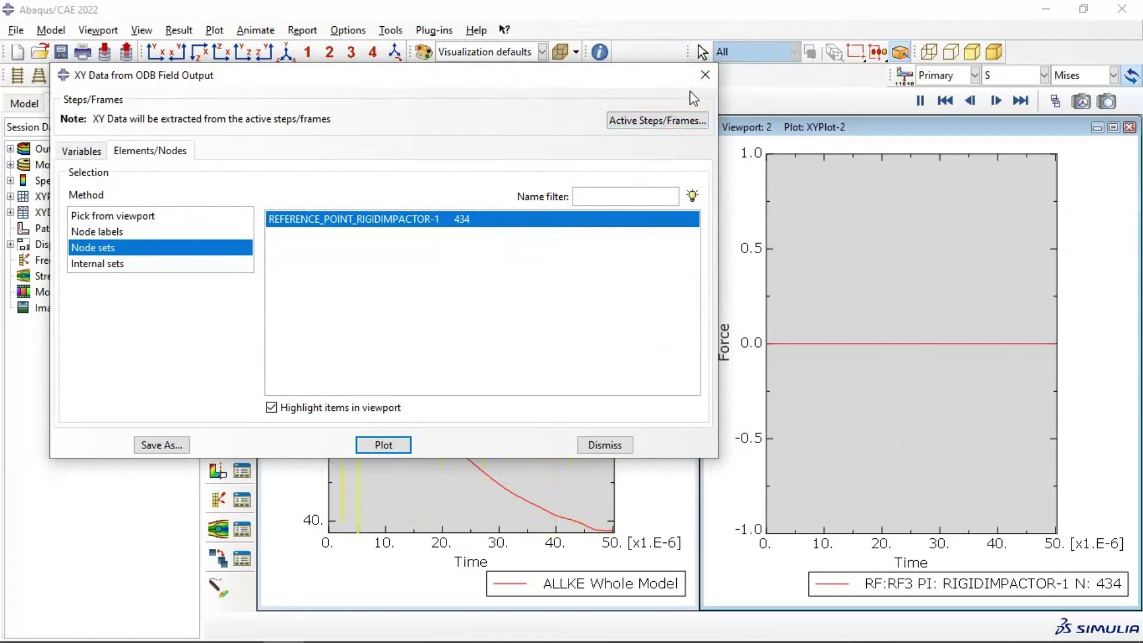
left_click(705, 75)
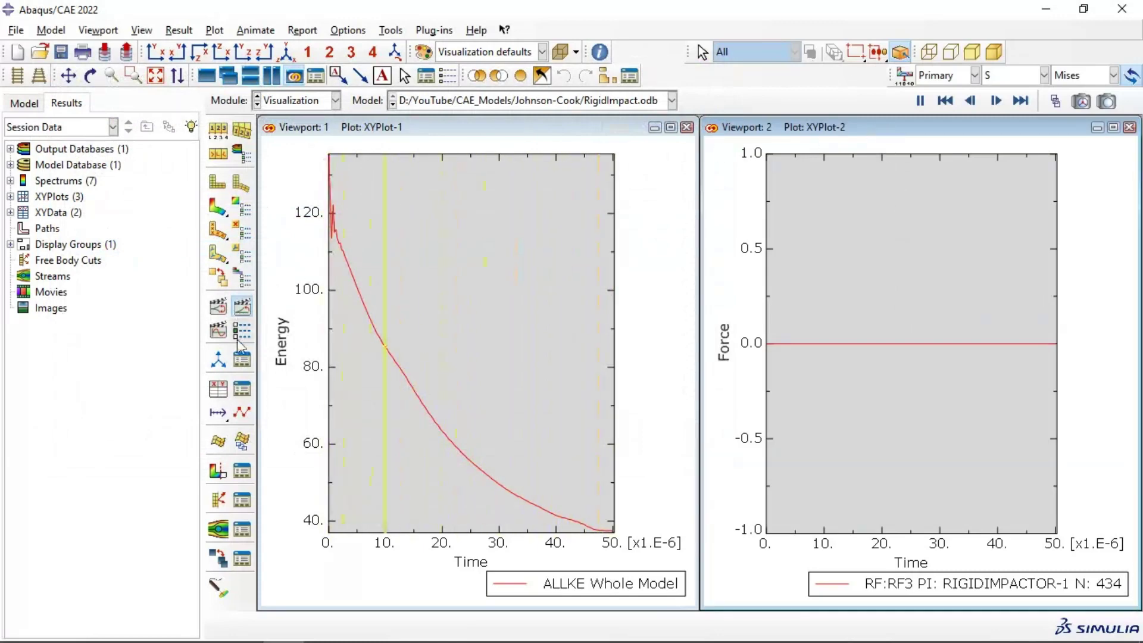
- Bring back the von Mises contours on the deformed shape in Viewport 2, maximize that viewport and animate the time history
left_click(217, 207)
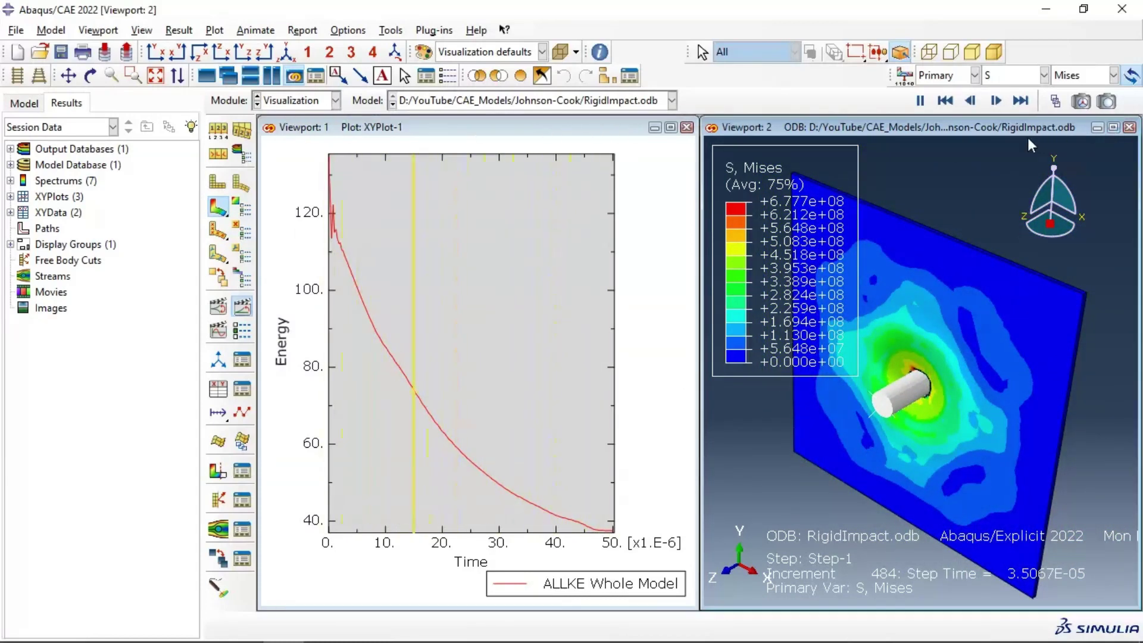
left_click(1113, 127)
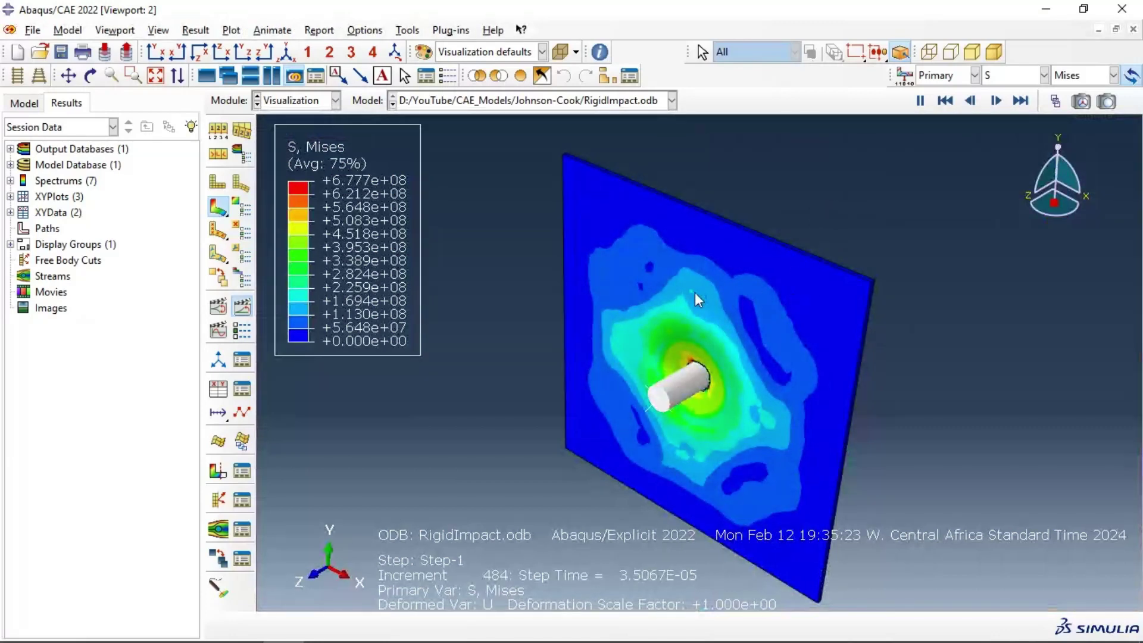
left_click(241, 308)
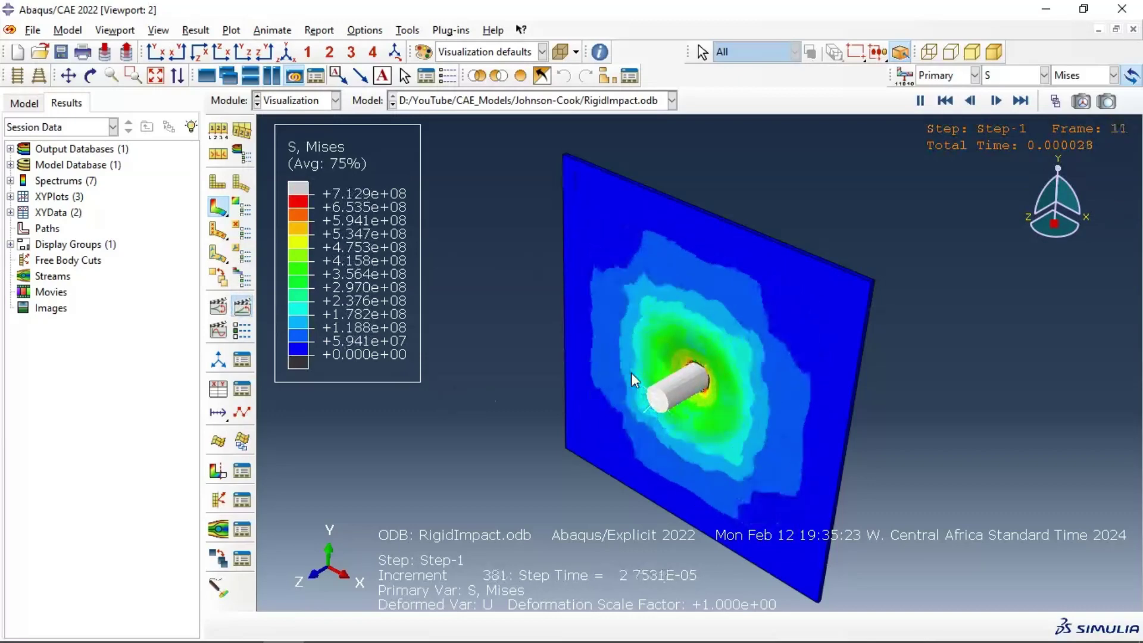
- Examine the running impact animation from the front, back, top, bottom, left, right and isometric views and from behind the plate
left_click(158, 53)
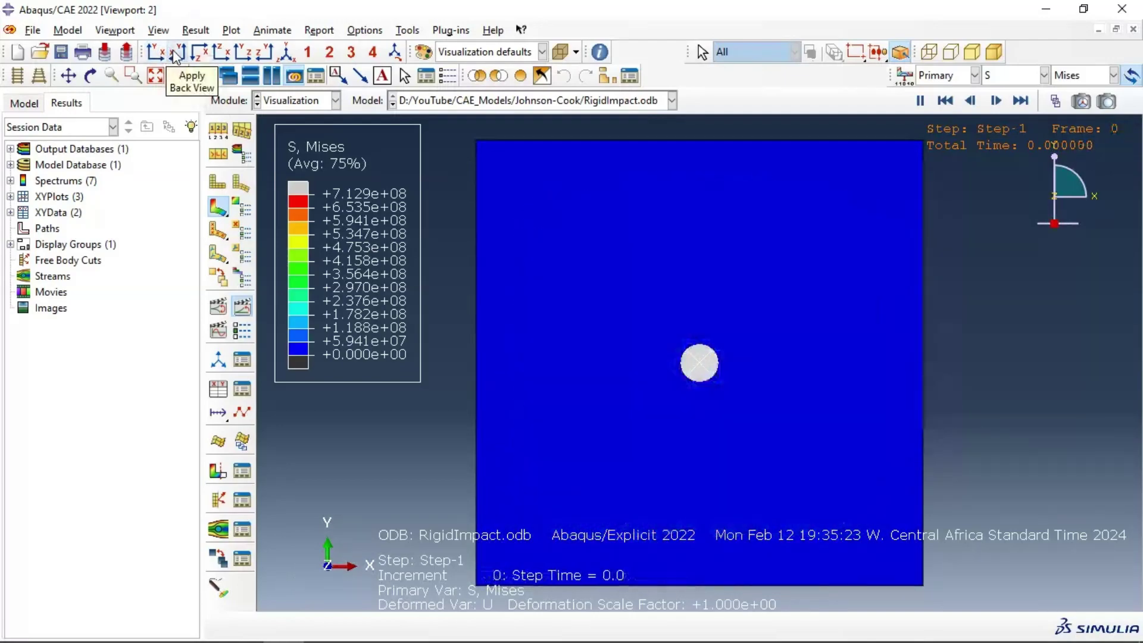
left_click(176, 55)
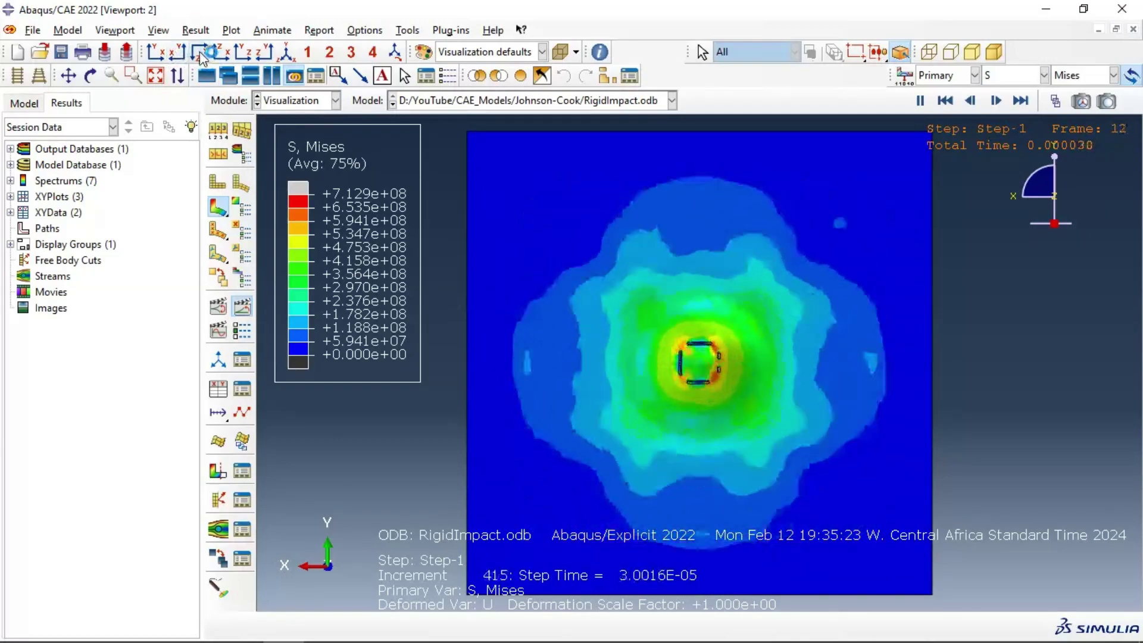
left_click(202, 55)
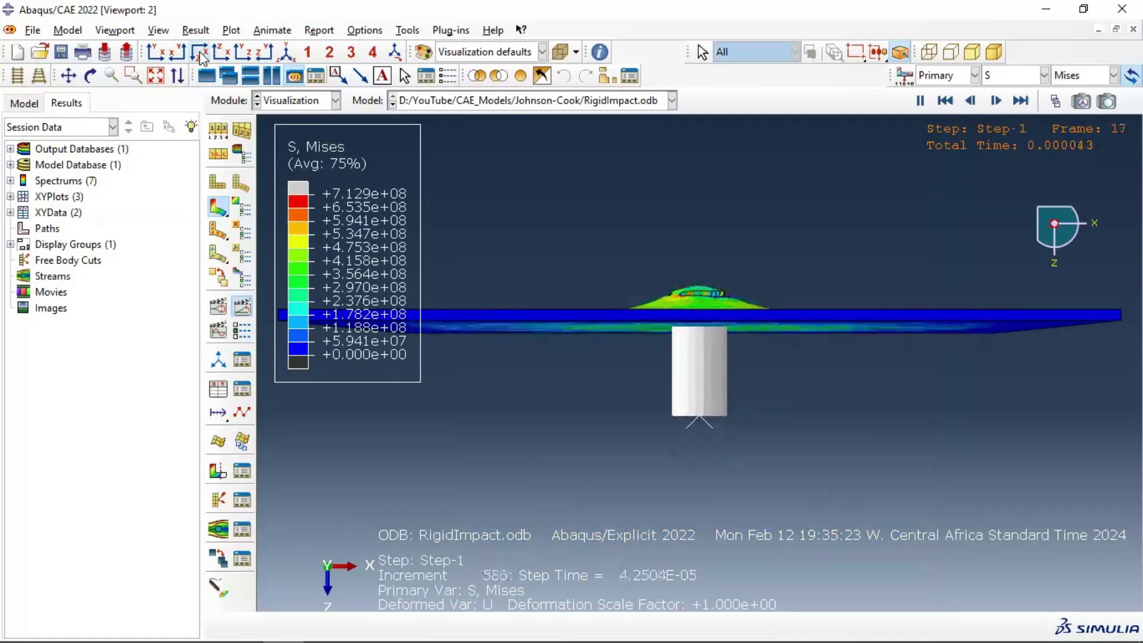
left_click(220, 55)
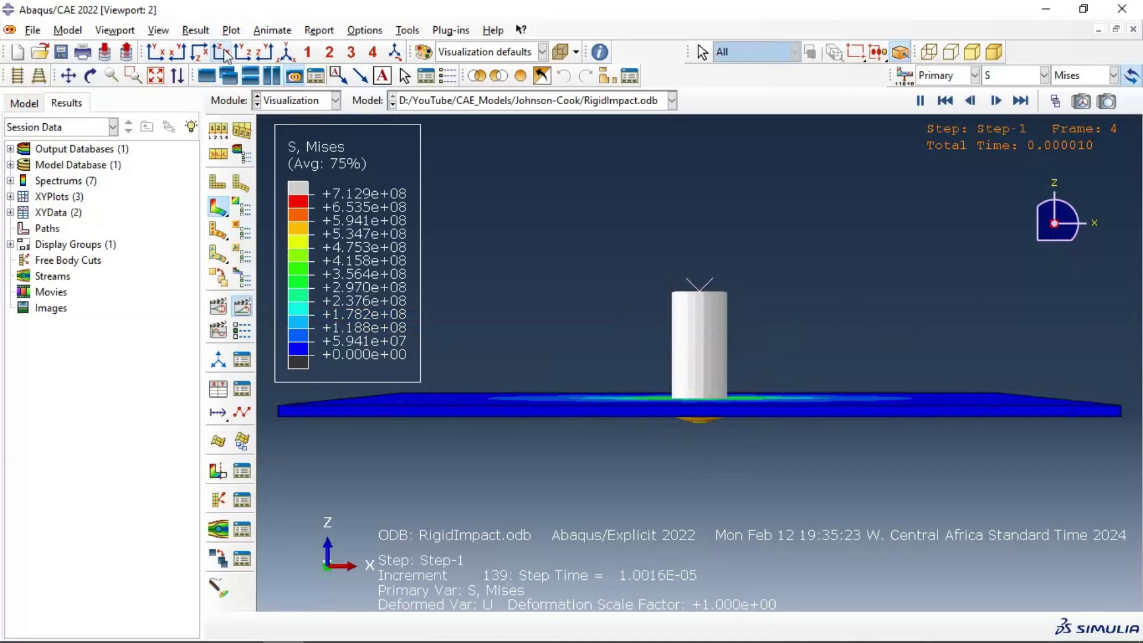
left_click(243, 53)
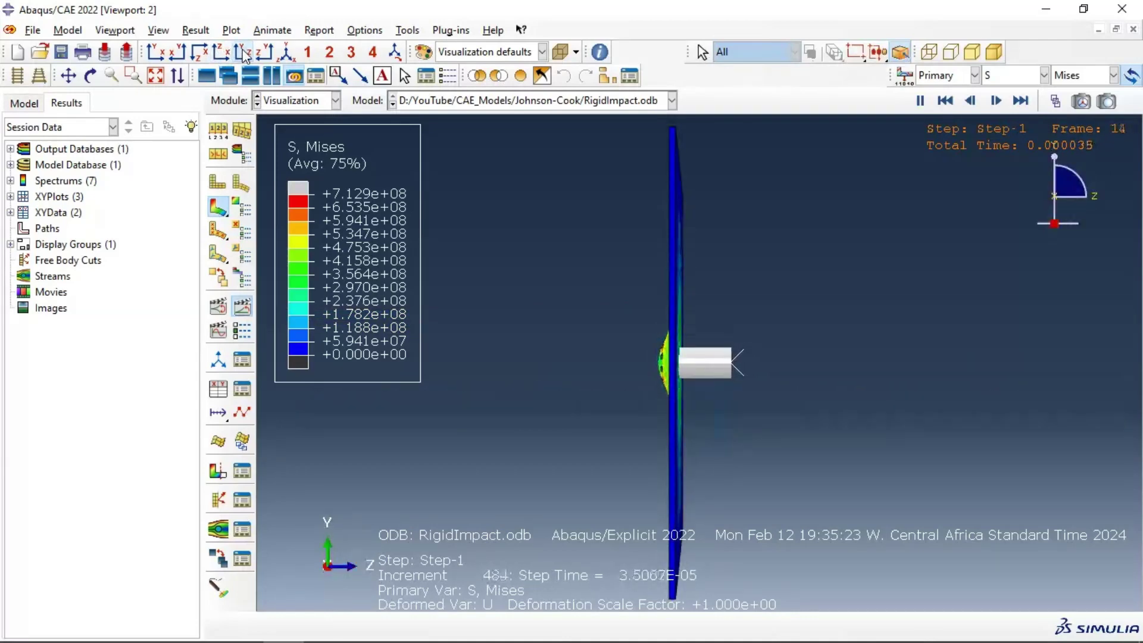
left_click(264, 53)
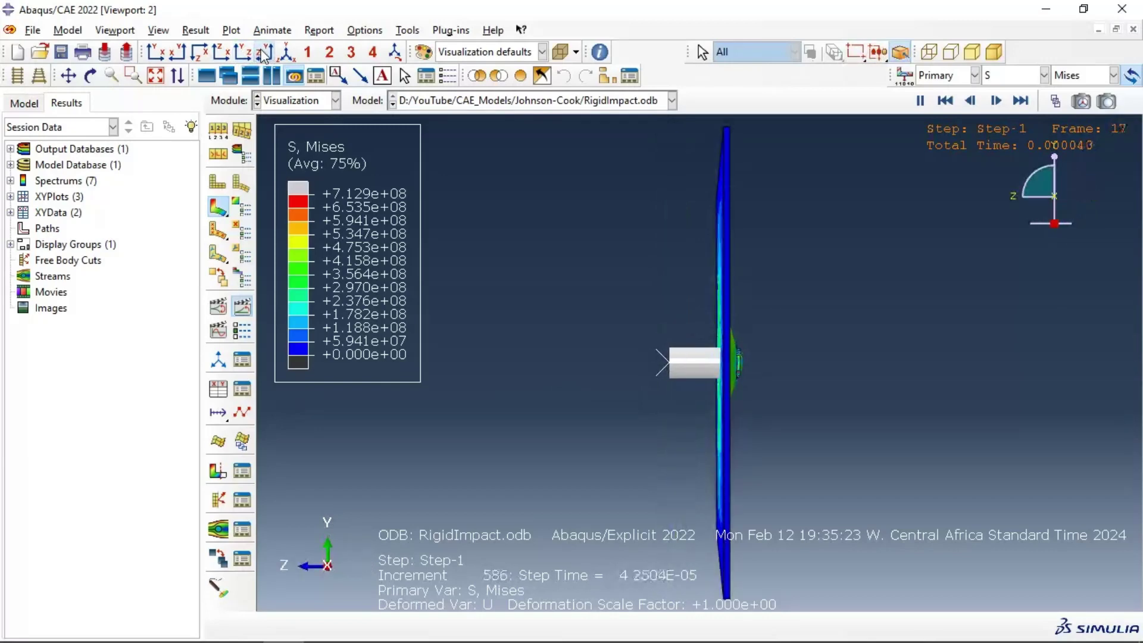
left_click(286, 52)
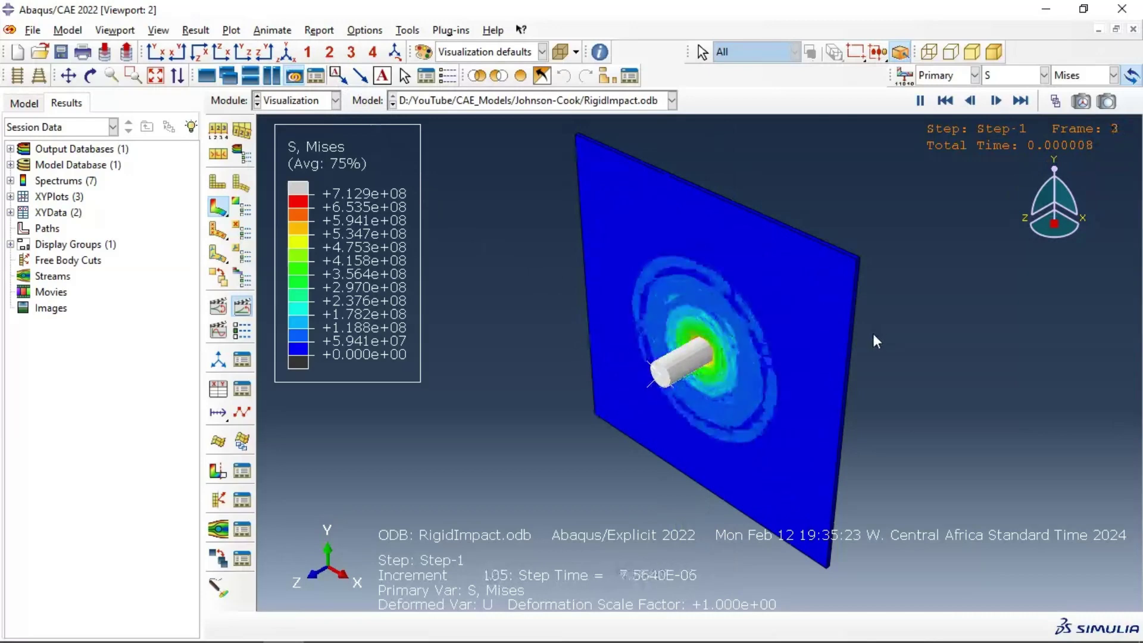
left_click_drag(834, 378, 698, 462, "ctrl+alt")
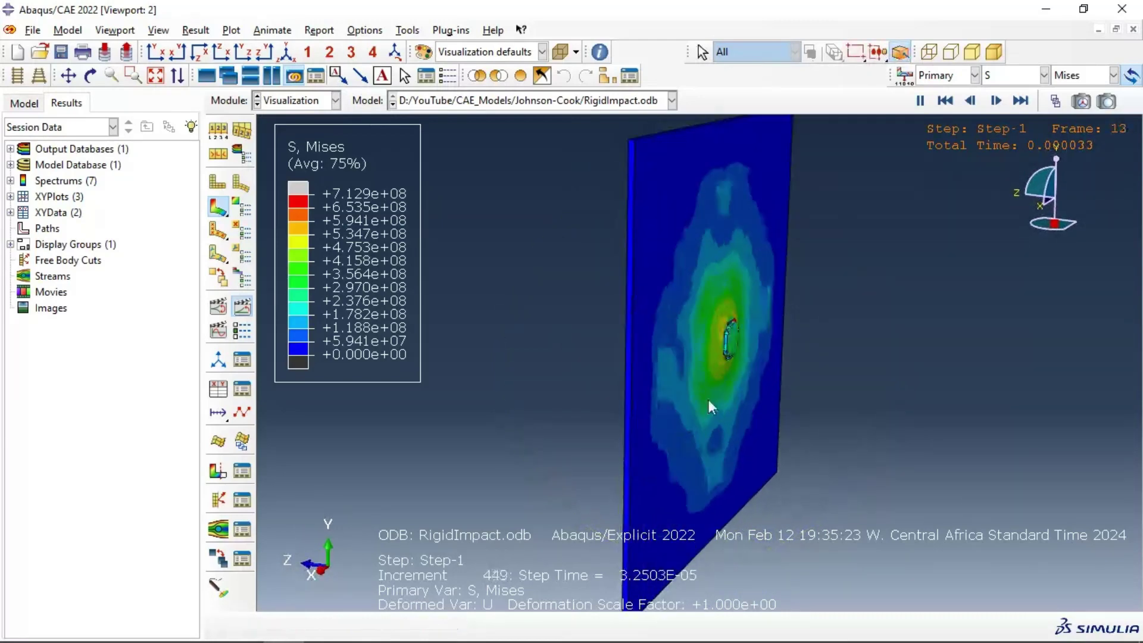